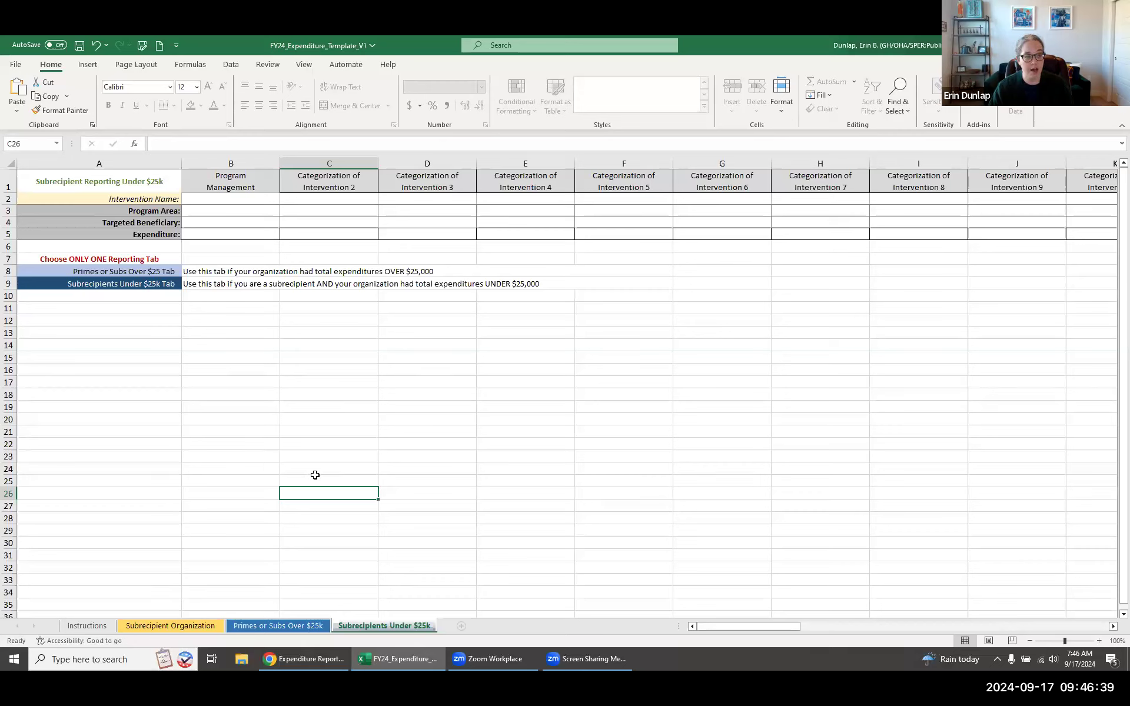
On the Subrecipient Organization sheet, enter "Partner 1" as the subrecipient organization name
left_click(193, 629)
left_click(271, 349)
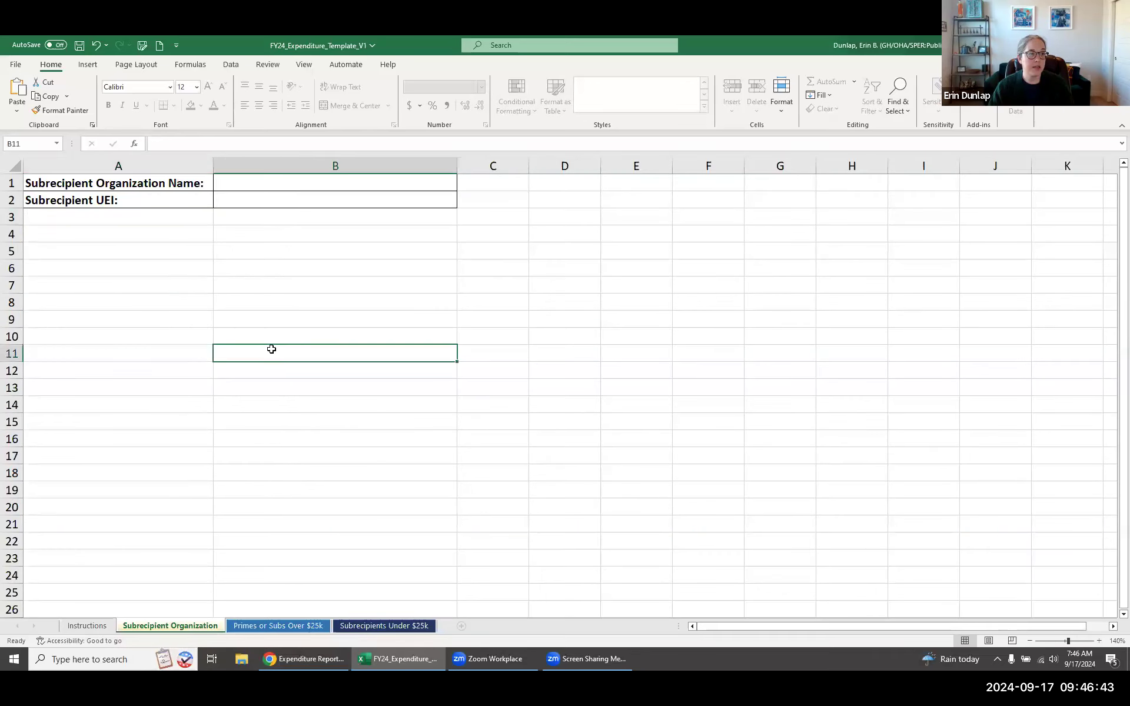
left_click(283, 182)
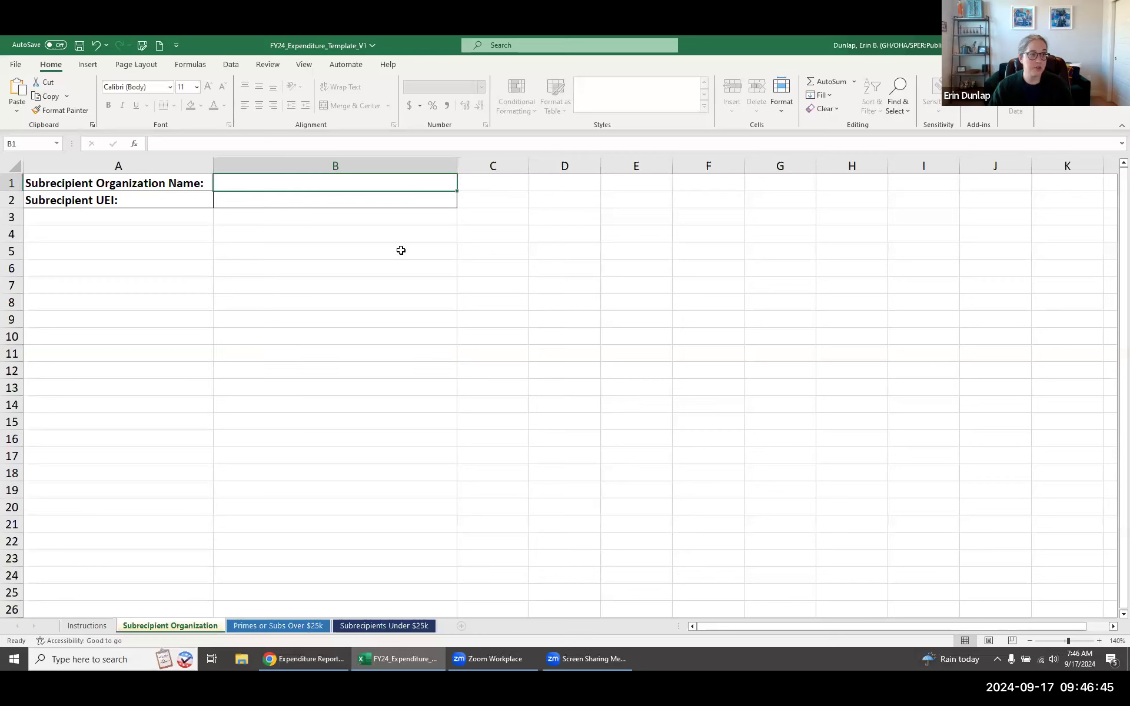
type("Partner 1")
key("Return")
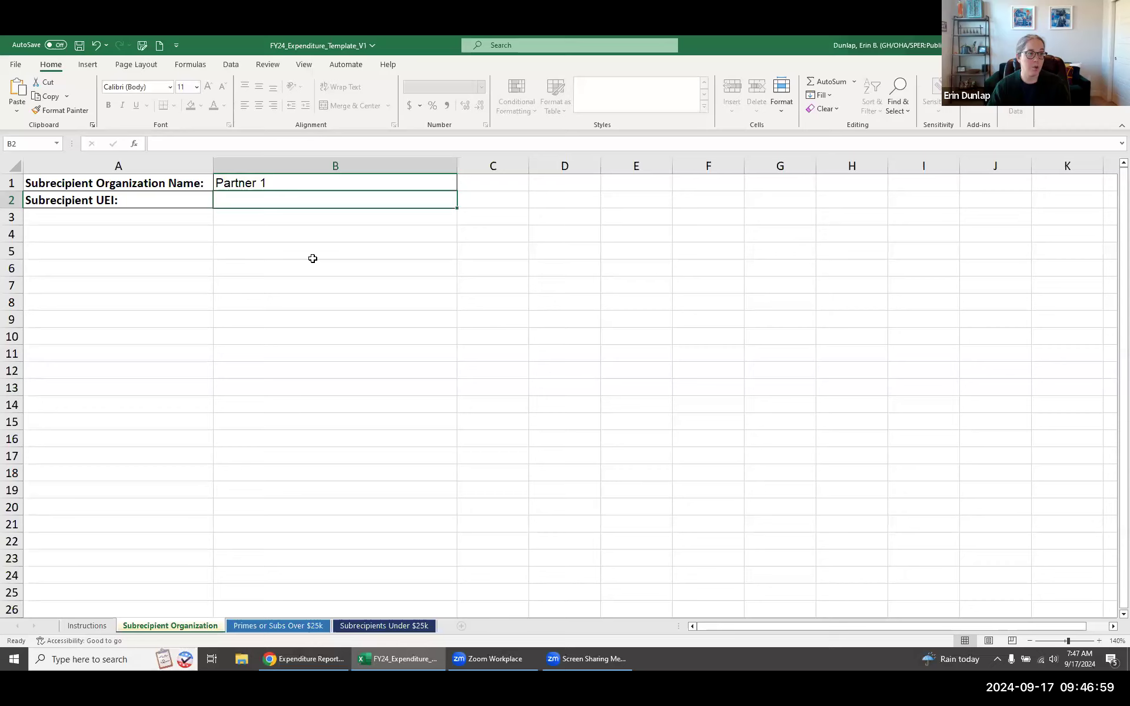
On the Subrecipients Under $25k sheet, set Intervention 2's program area to C&T: HIV Clinical Services-NSD and Intervention 3's to HTS: Community-based Testing-NSD
left_click(399, 627)
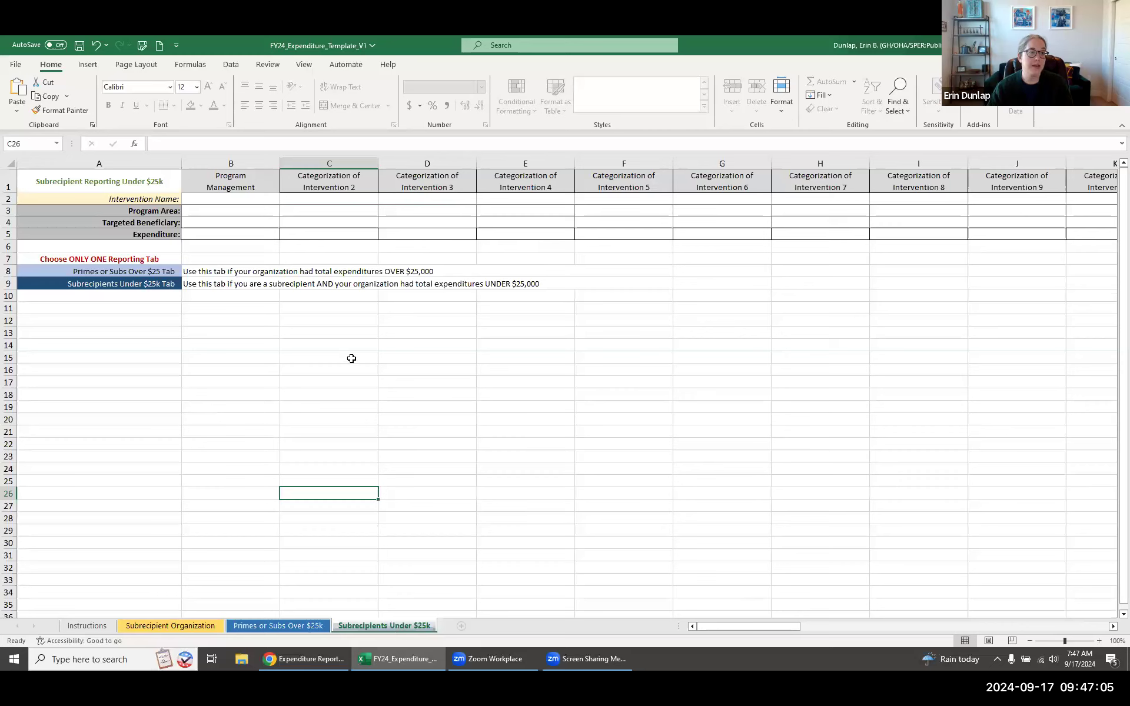
left_click(344, 212)
left_click(383, 211)
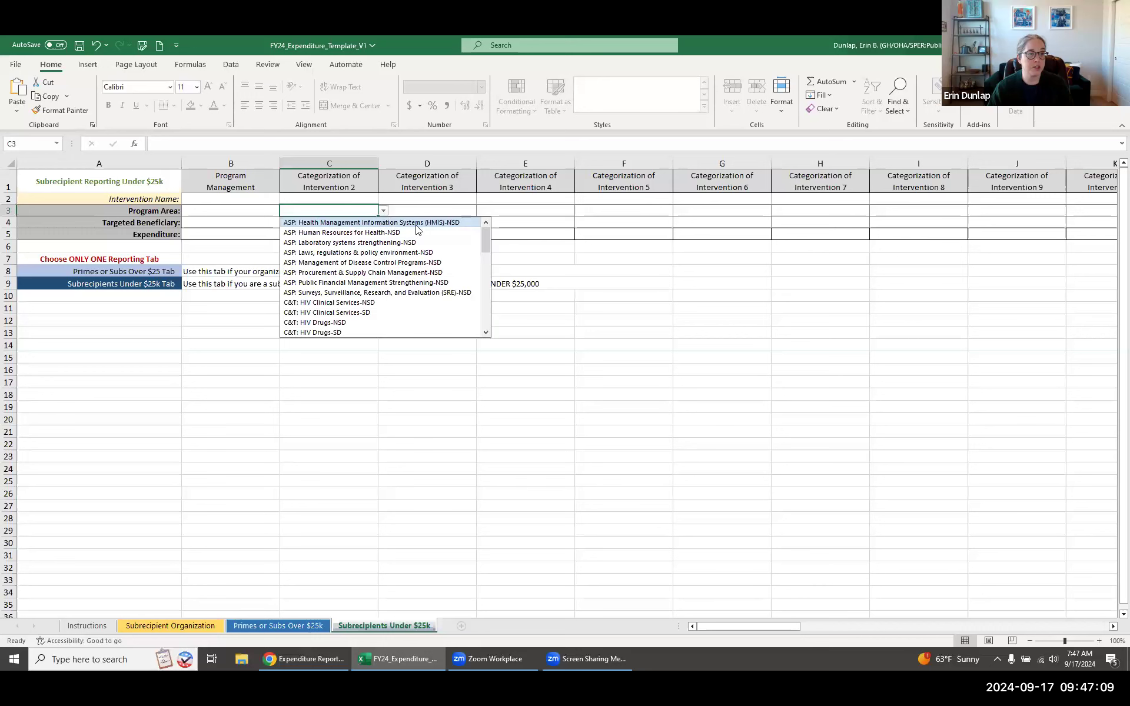
left_click(451, 302)
left_click(475, 221)
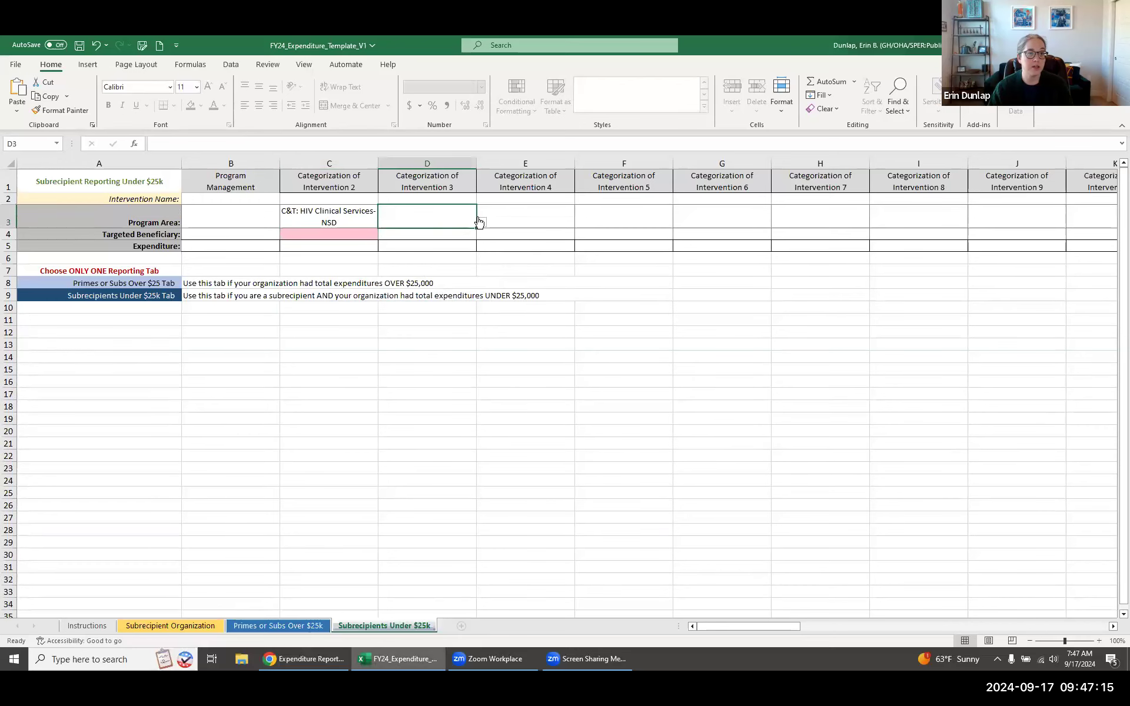
left_click(481, 221)
left_click_drag(585, 248, 583, 261)
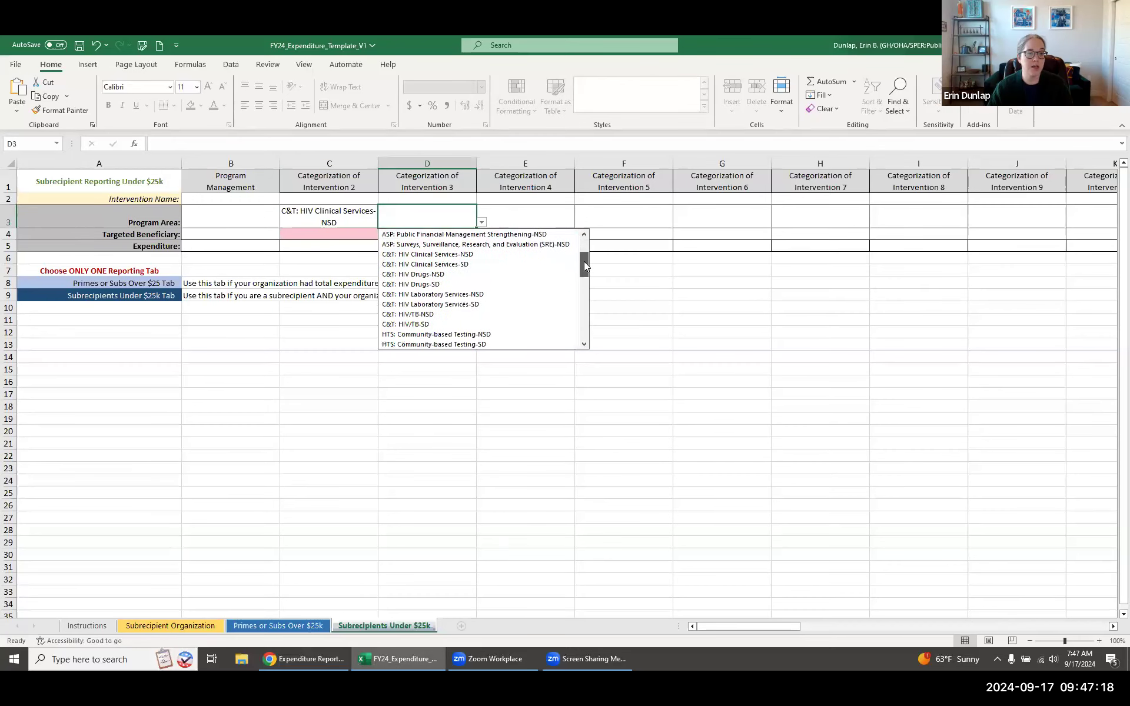
left_click(502, 335)
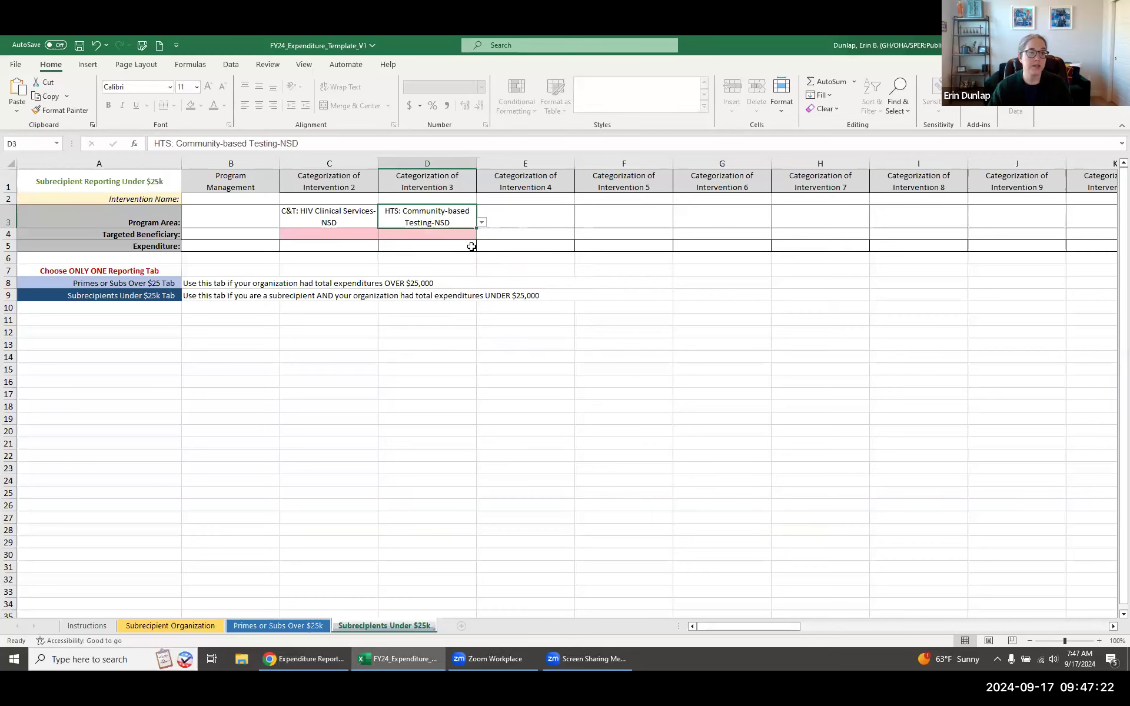
Choose Key Populations as the targeted beneficiary for both Intervention 2 and Intervention 3
left_click(345, 234)
left_click(383, 236)
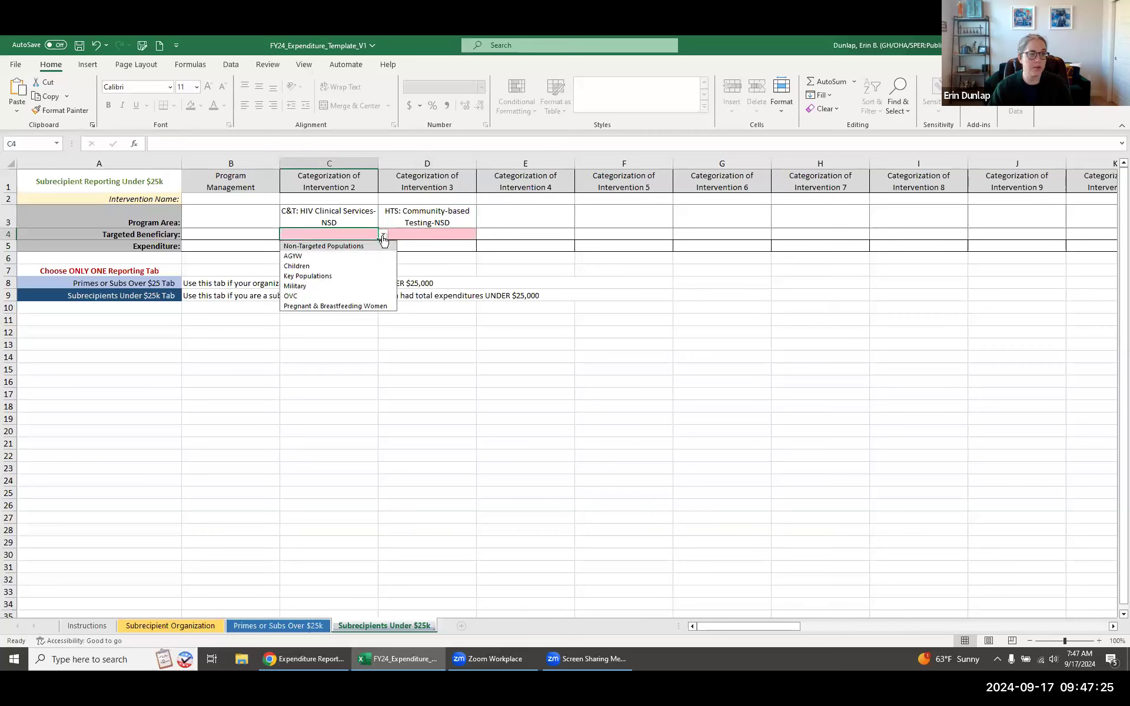
left_click(374, 277)
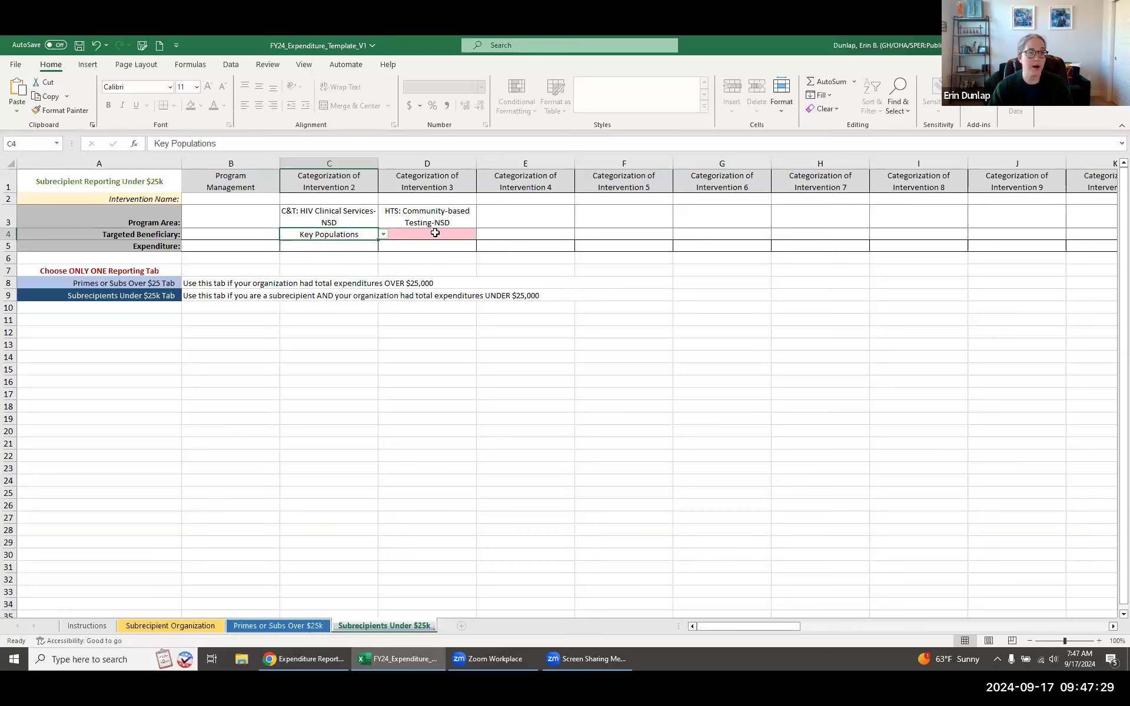
left_click(435, 233)
left_click(481, 235)
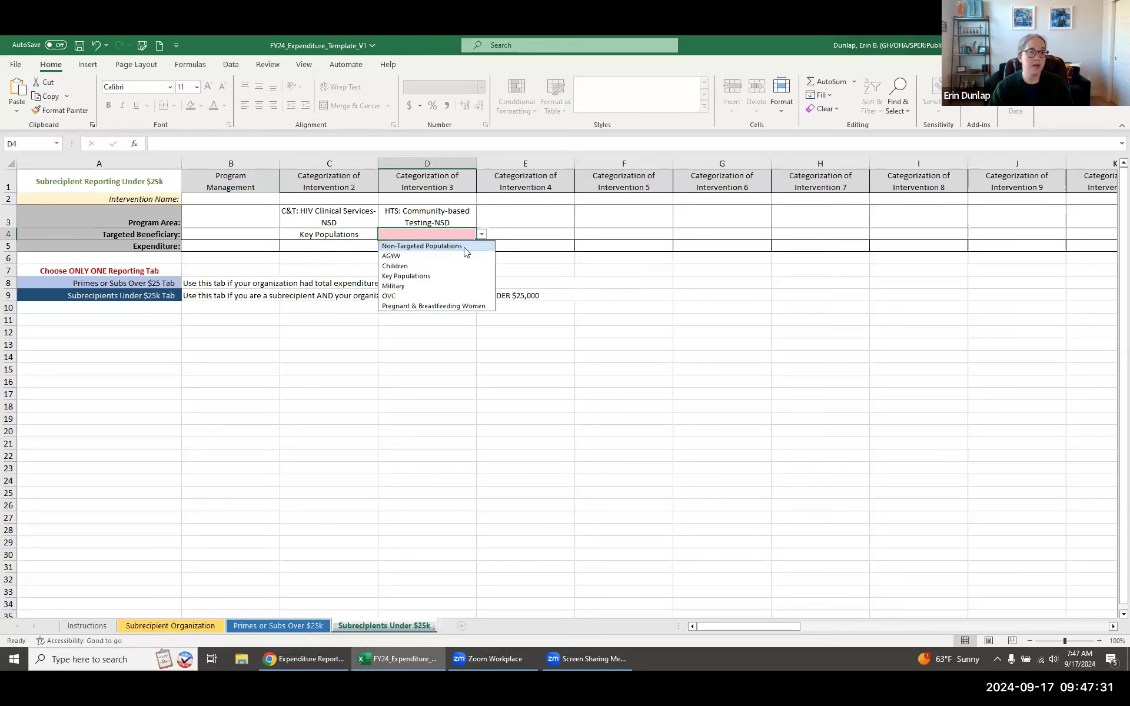
left_click(457, 276)
left_click(580, 269)
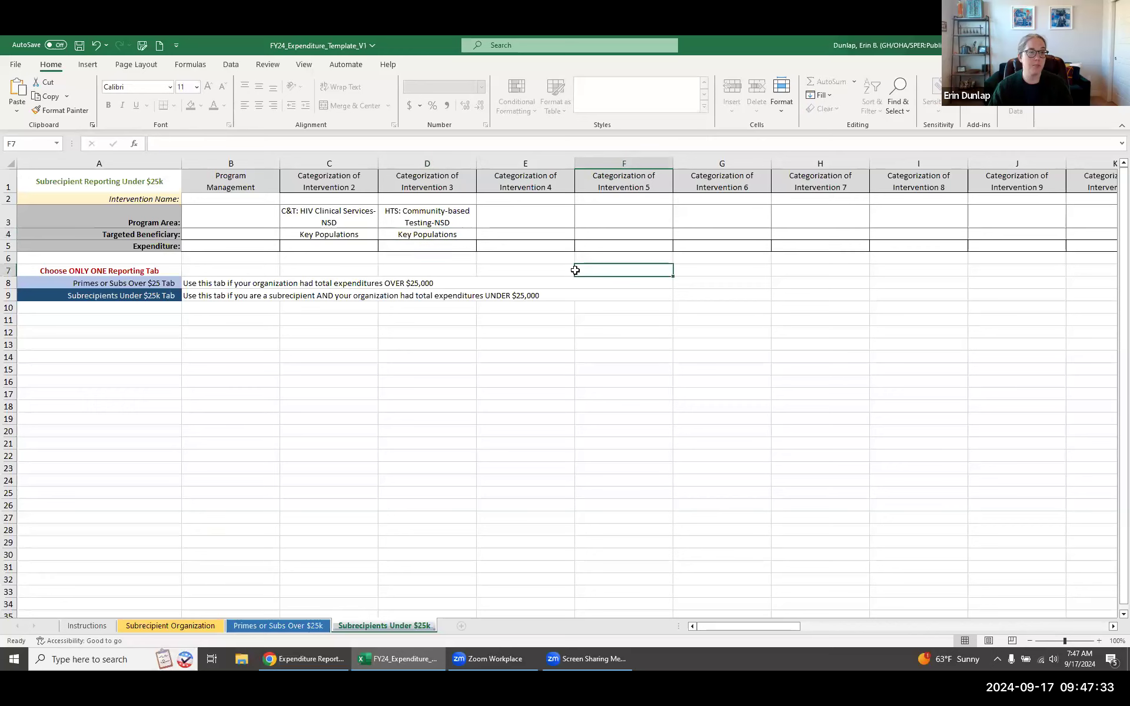
Enter expenditures of 5000 for Intervention 2 and 2,500 for Intervention 3
left_click(343, 245)
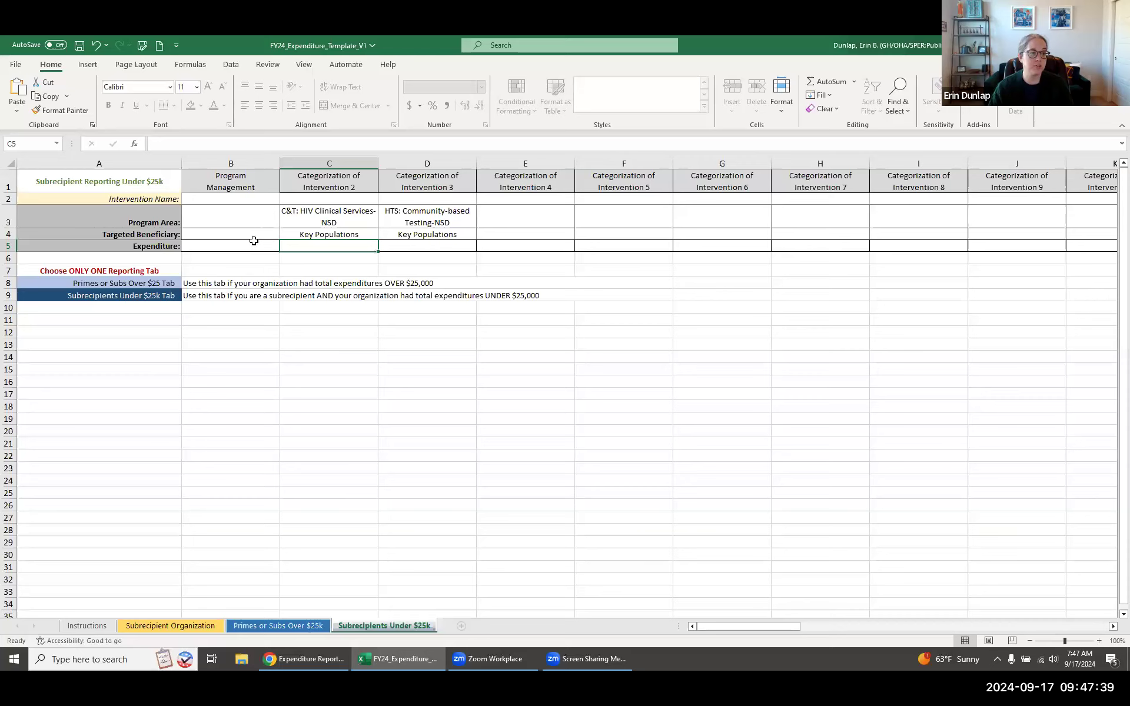
left_click(329, 163)
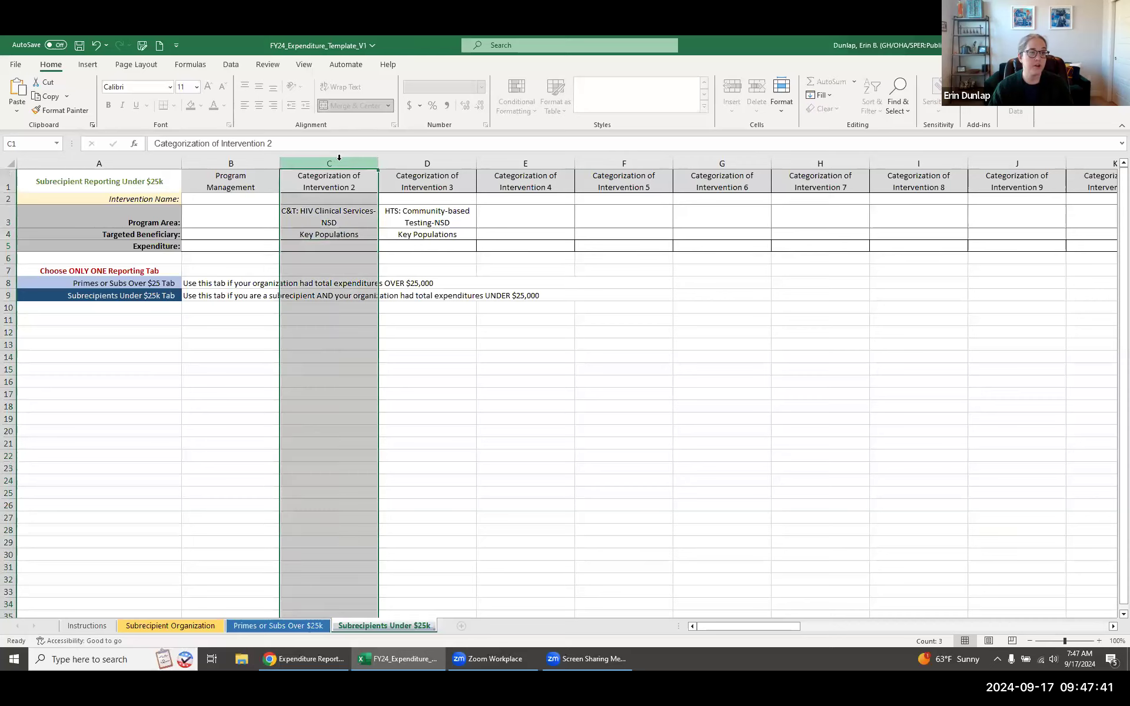
left_click(336, 248)
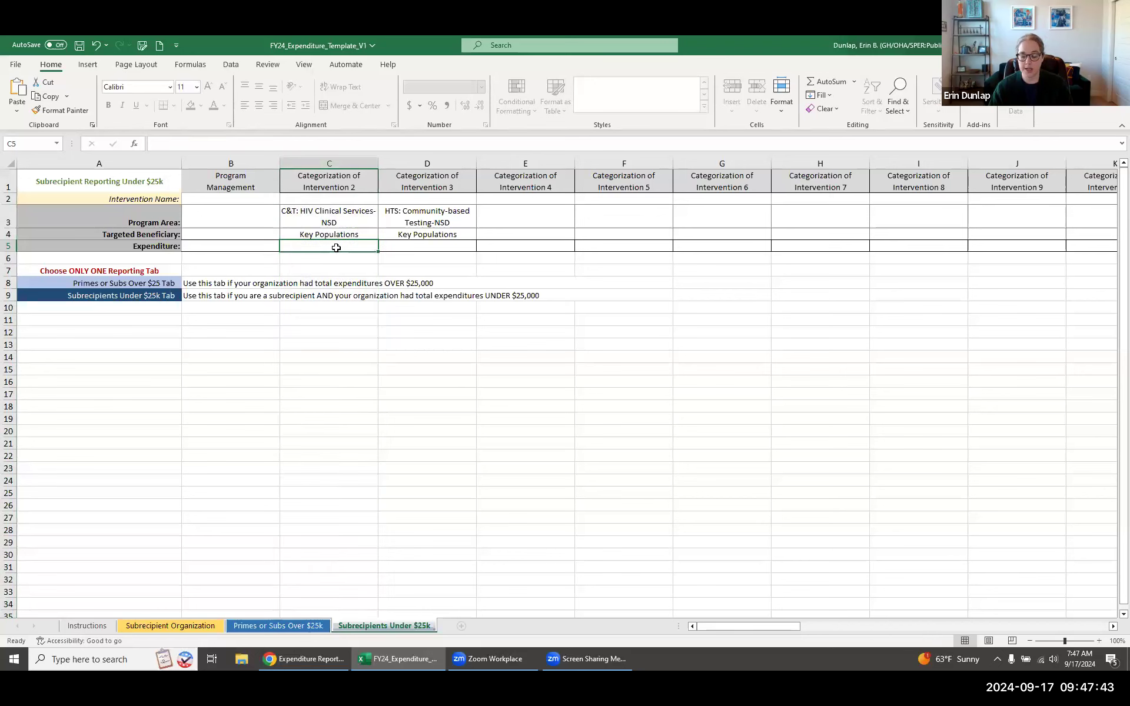
type("5000")
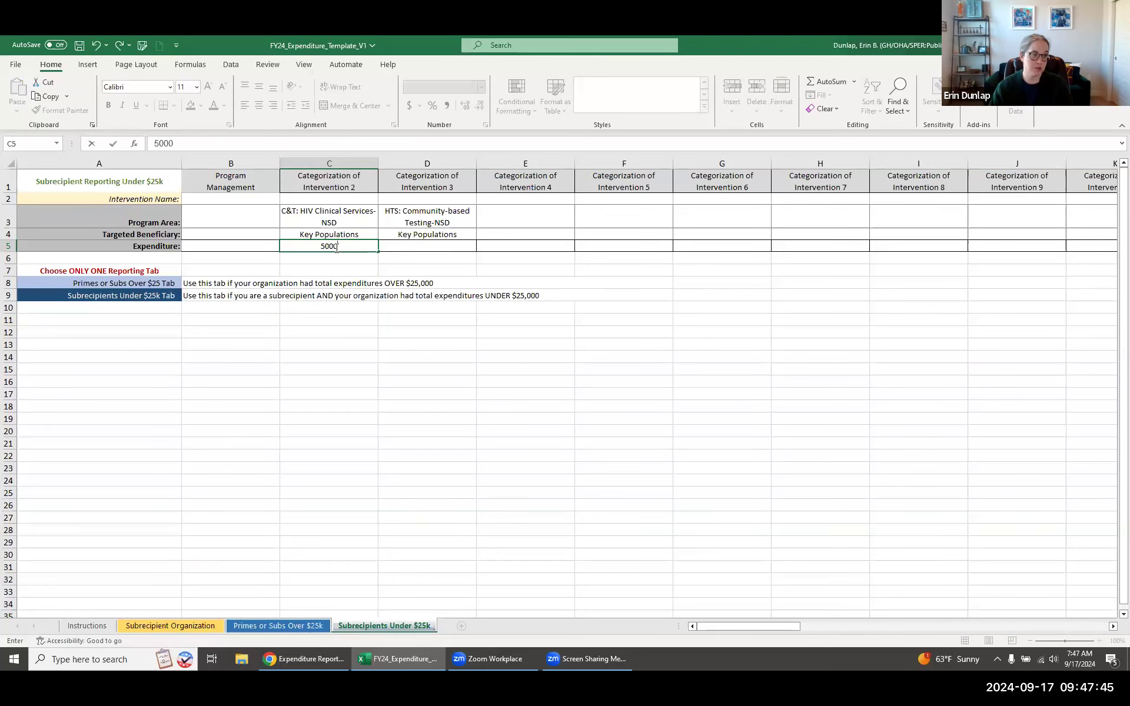
key("Return")
key("Right")
key("Up")
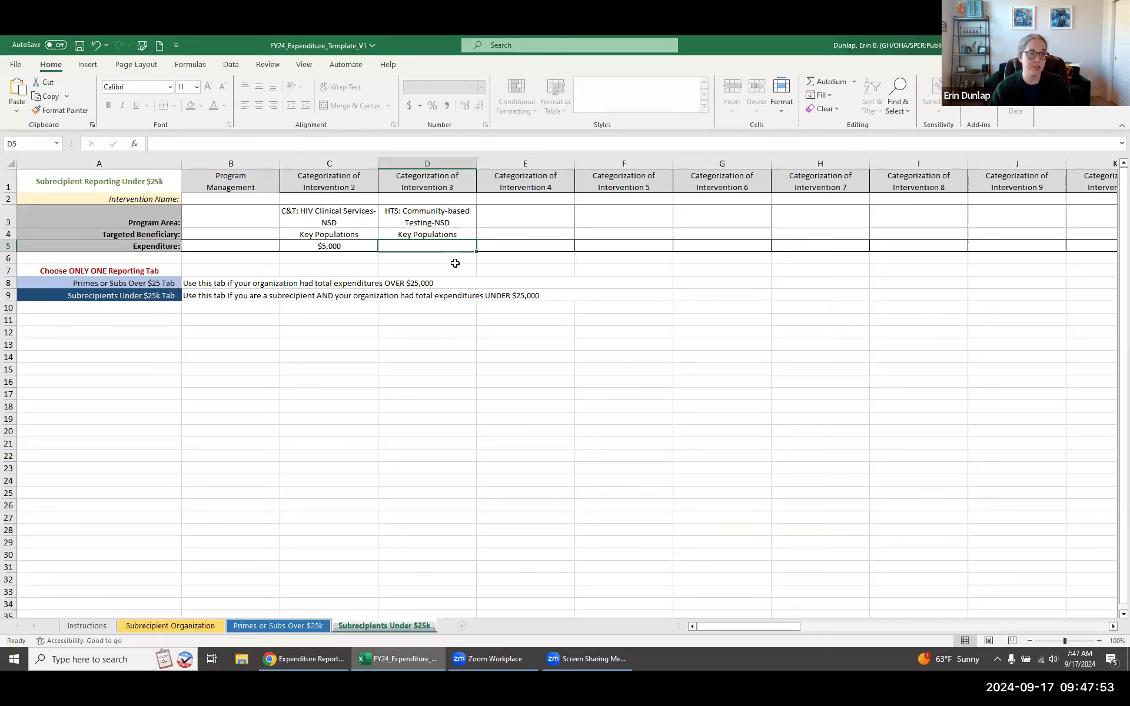
type("2")
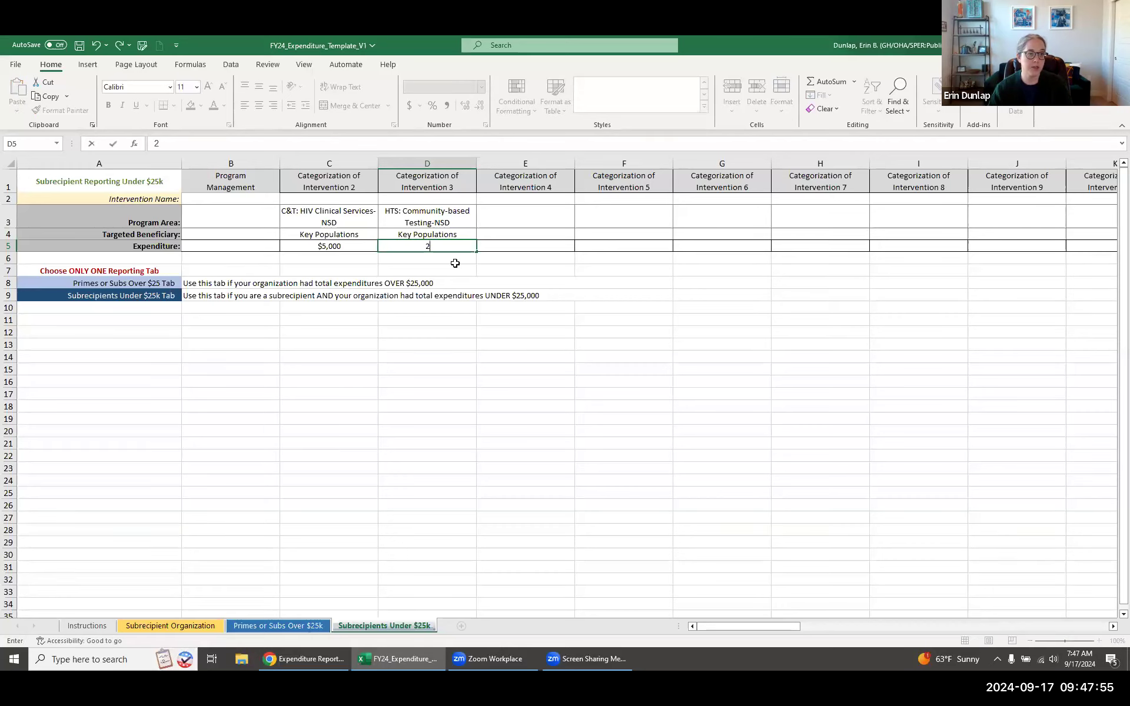
type(",500")
key("Return")
left_click(564, 435)
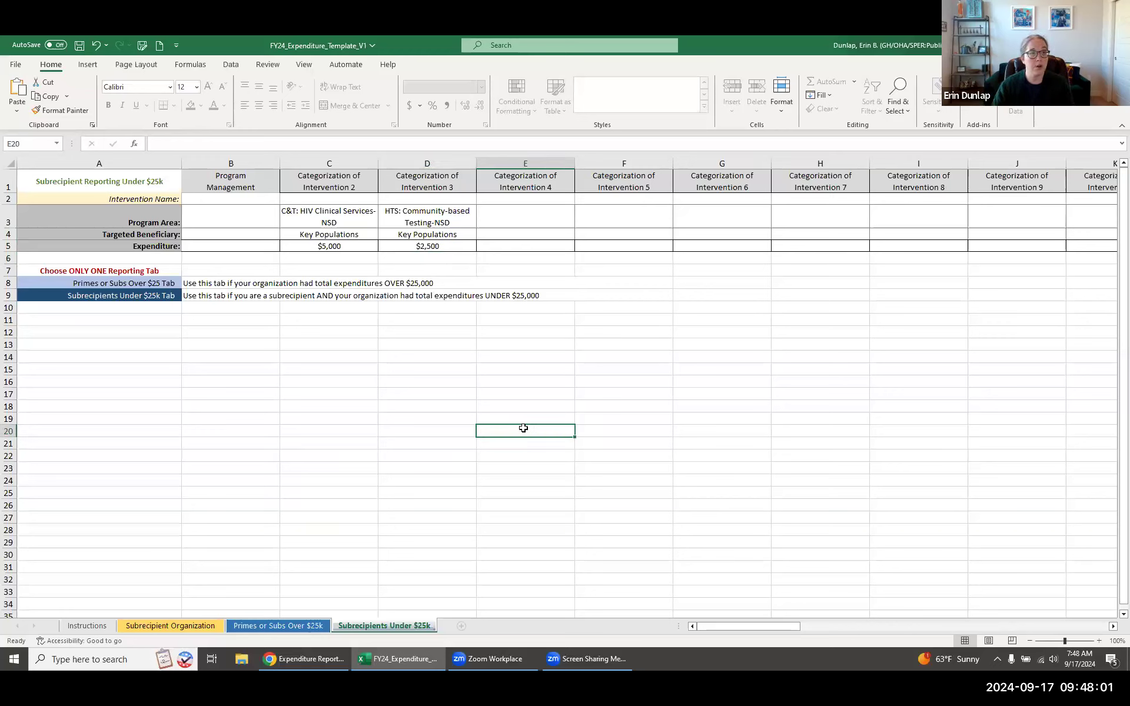
Change the Intervention 3 expenditure to 50000 to test the sheet's $25,000 limit
left_click_drag(365, 243, 410, 245)
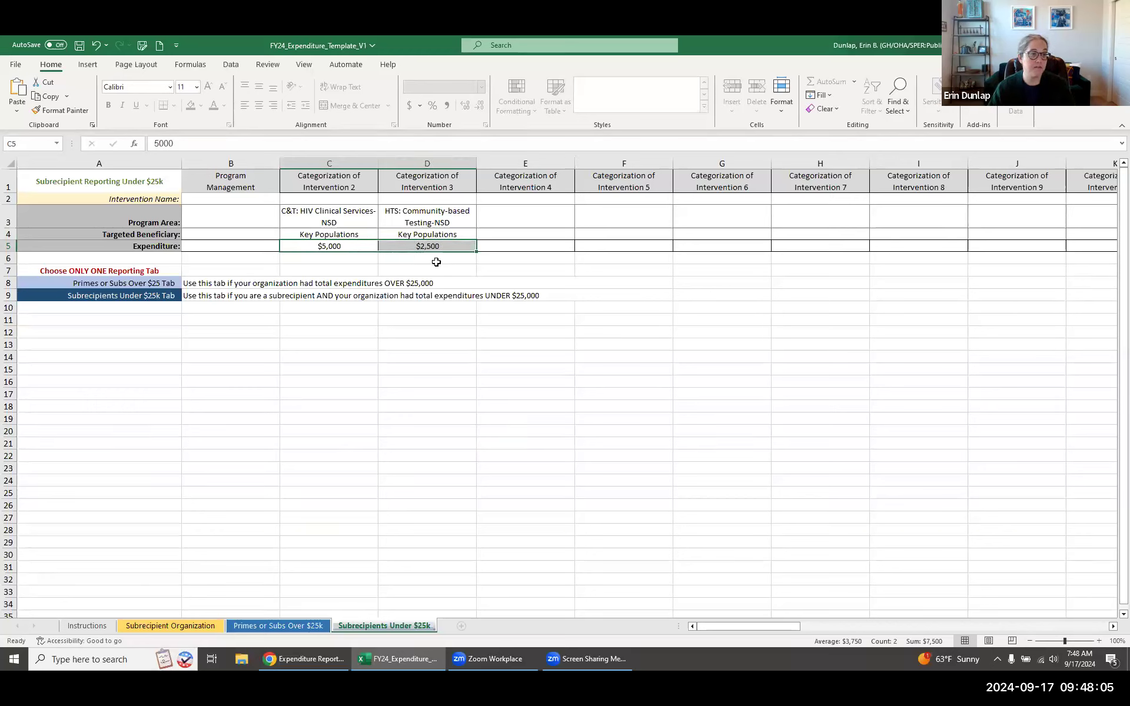
left_click(425, 246)
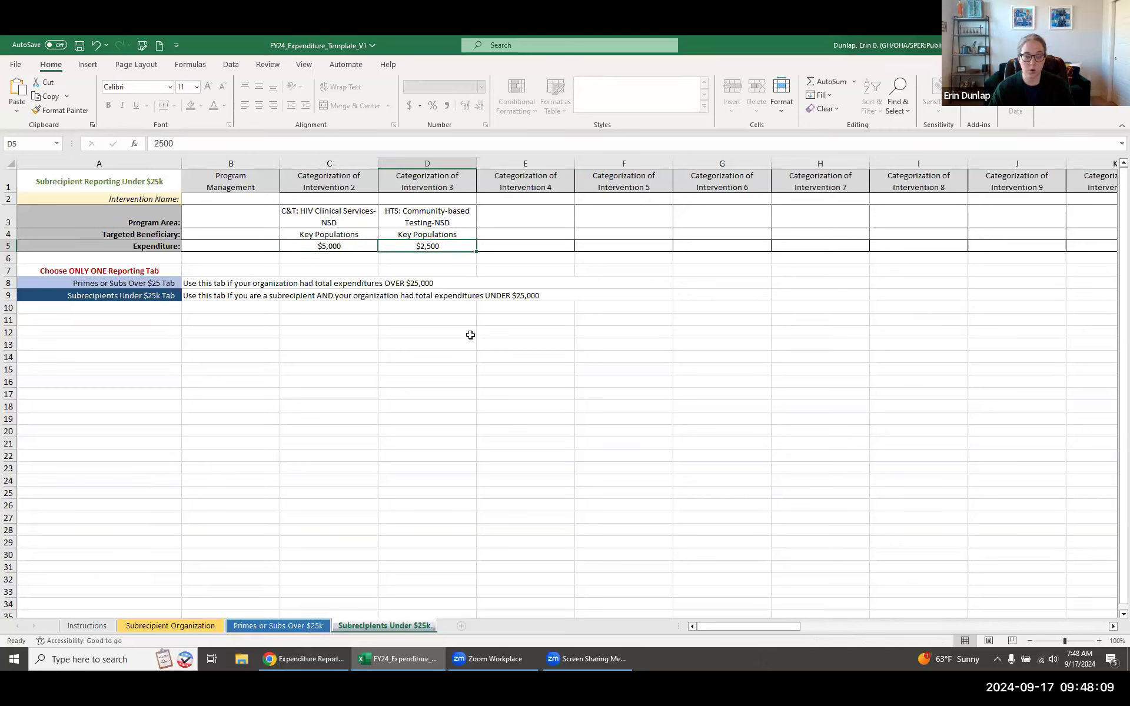
type("50000")
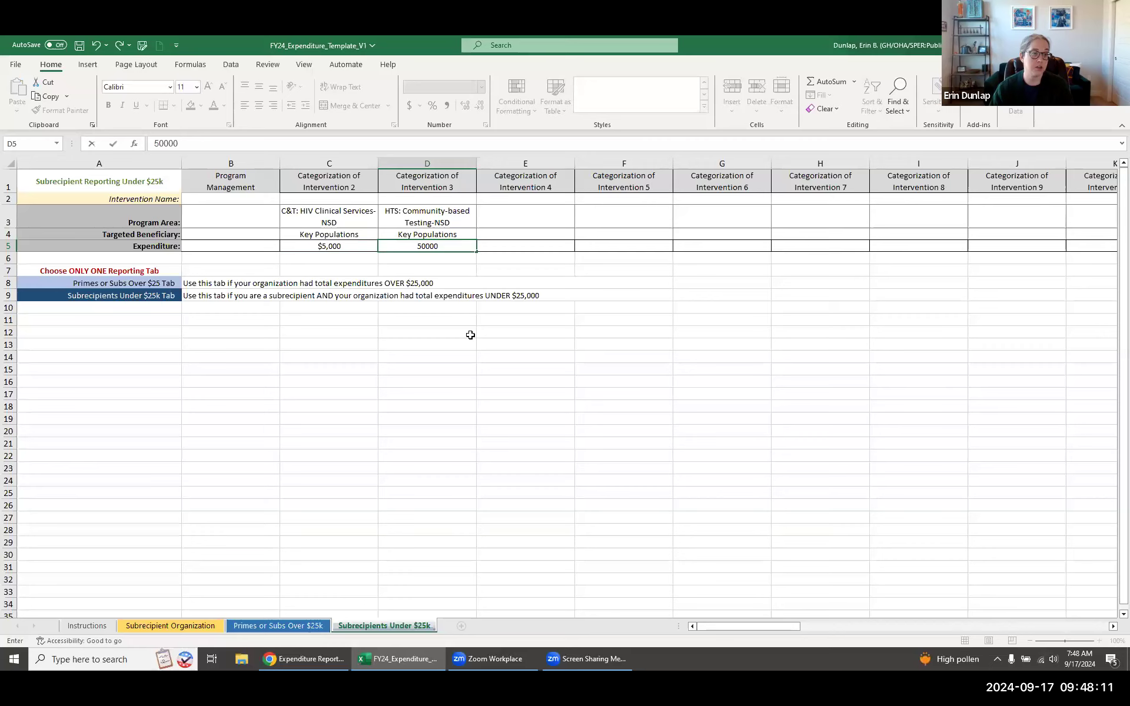
key("ctrl+Return")
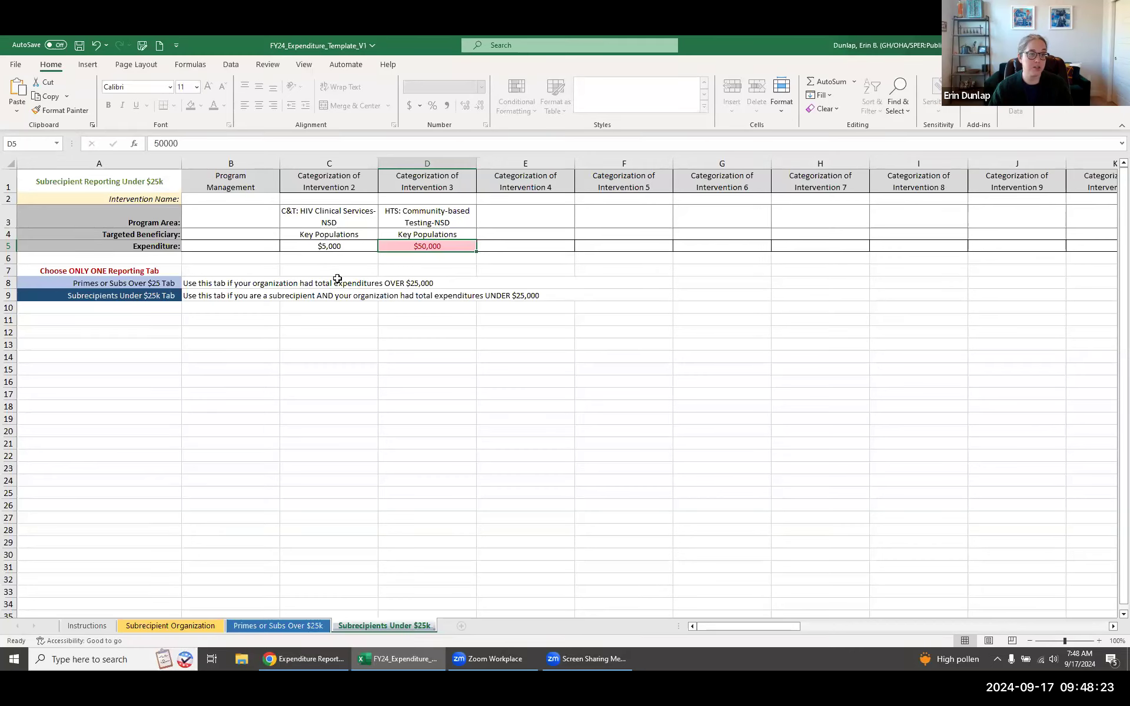
Examine how the Primes or Subs Over $25k sheet reacts to expenditures on the Subrecipients Under $25k sheet
left_click(290, 625)
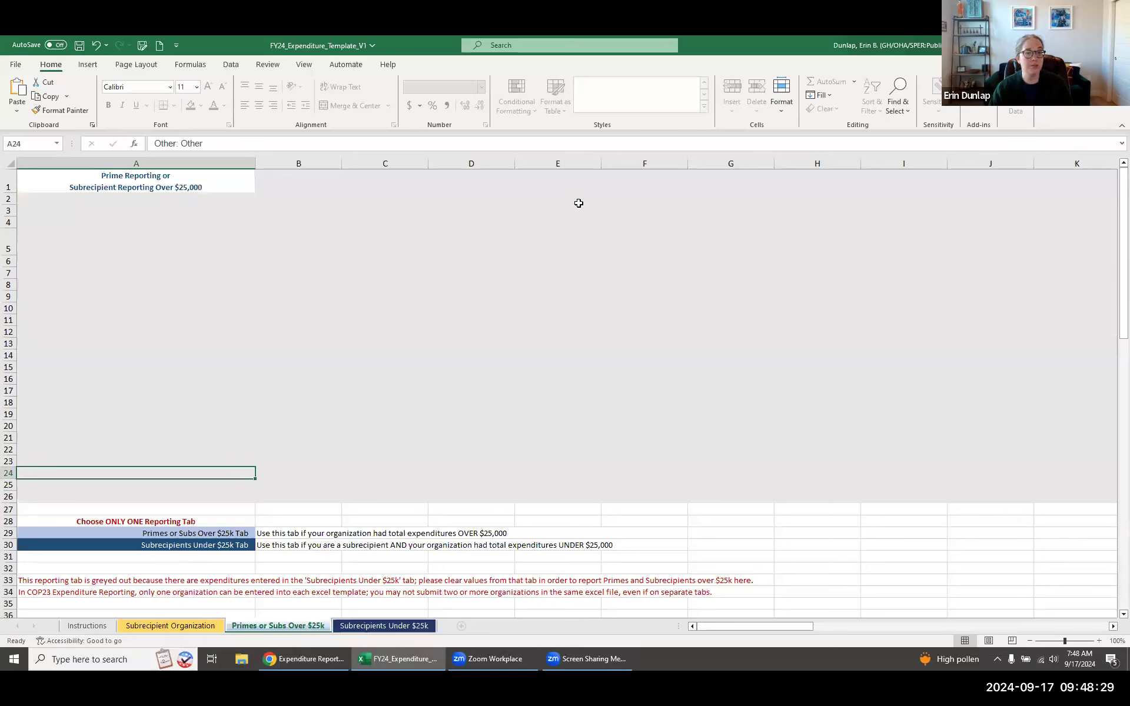
left_click_drag(142, 199, 162, 486)
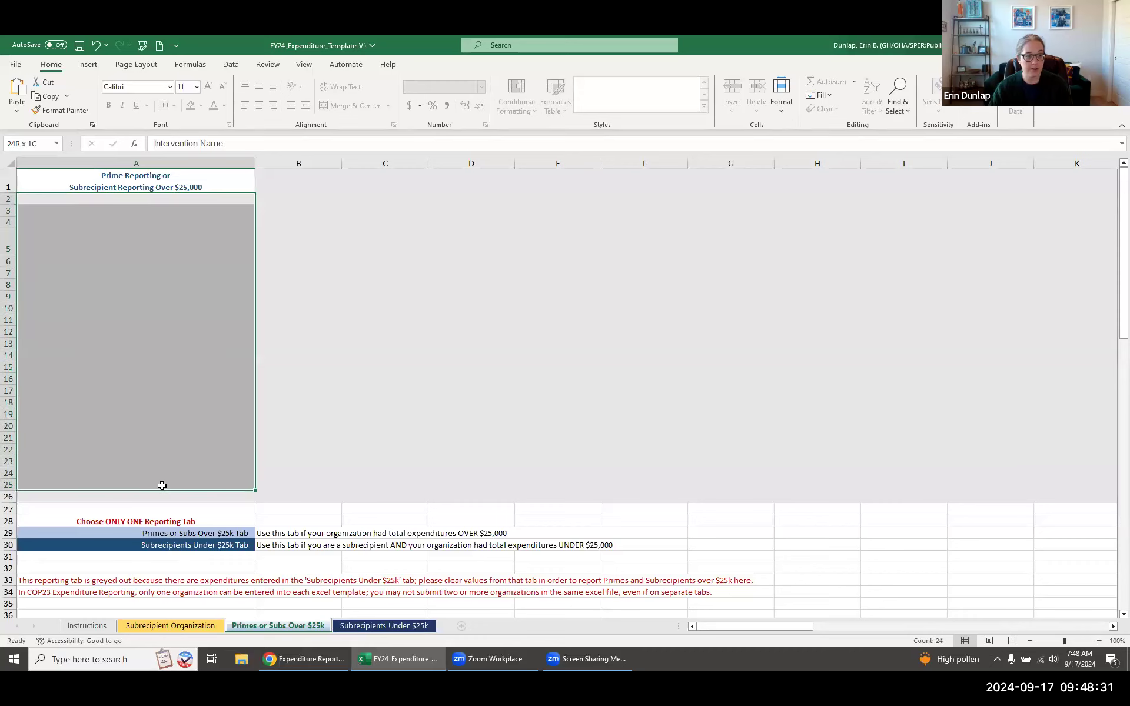
left_click_drag(324, 177, 915, 203)
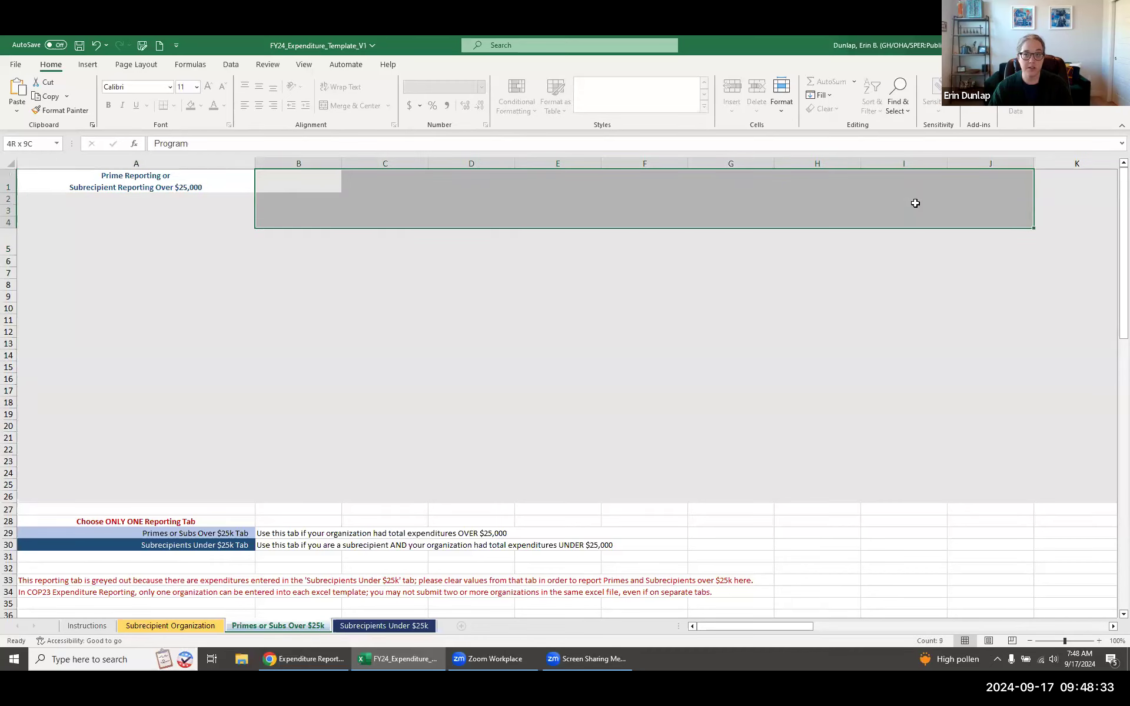
left_click(529, 348)
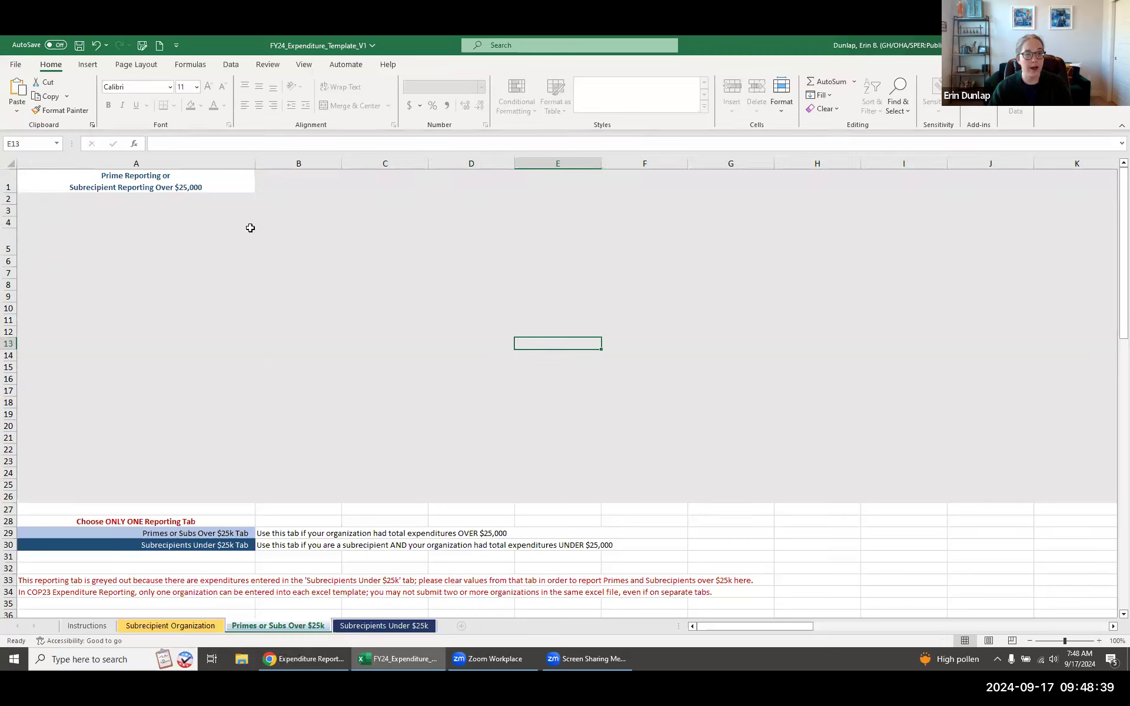
left_click(377, 627)
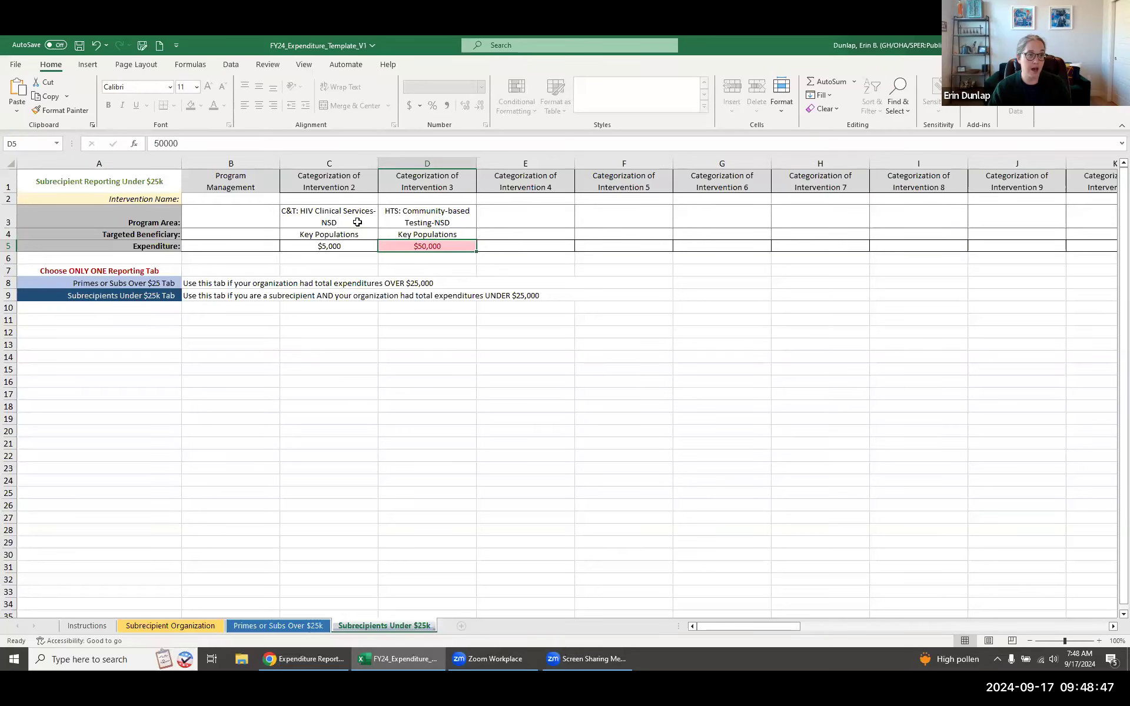
left_click(279, 628)
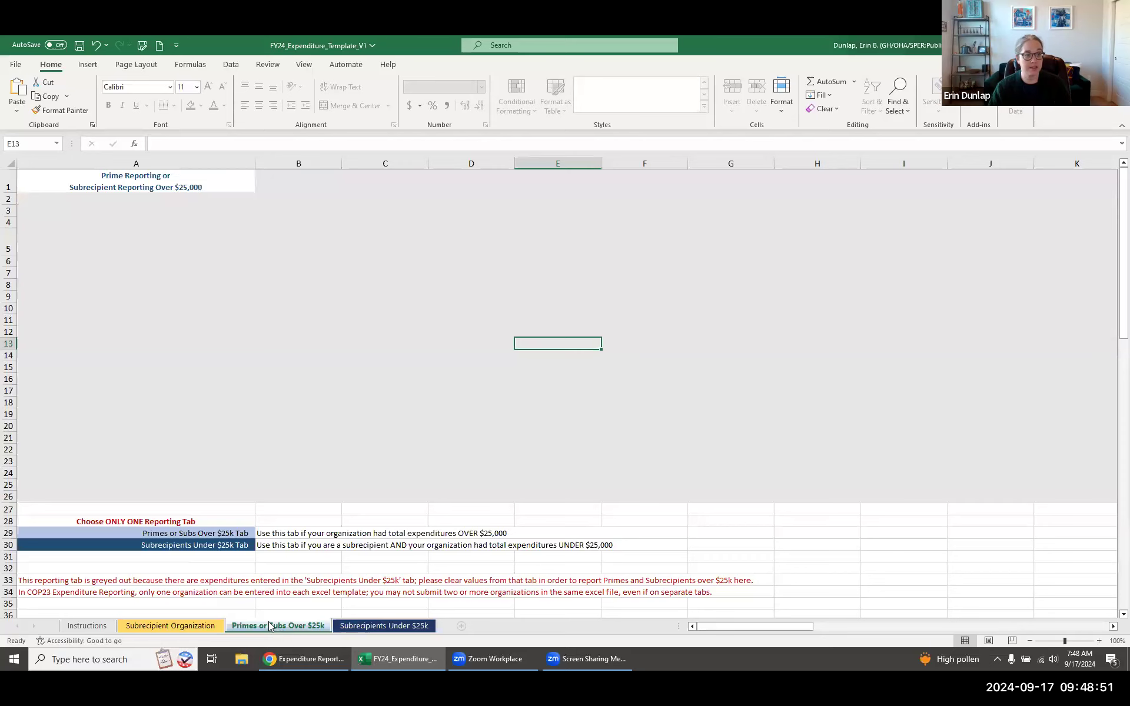
On the Subrecipients Under $25k sheet, set the Intervention 3 expenditure to 2500
left_click(371, 627)
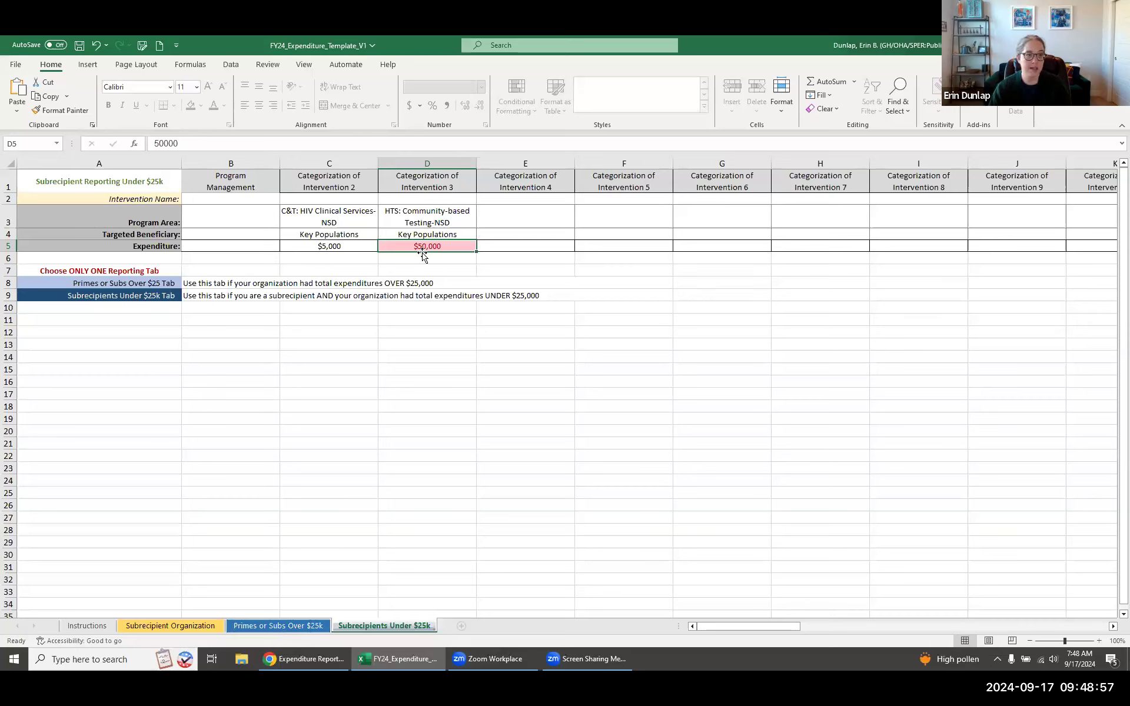
type("2500")
key("Return")
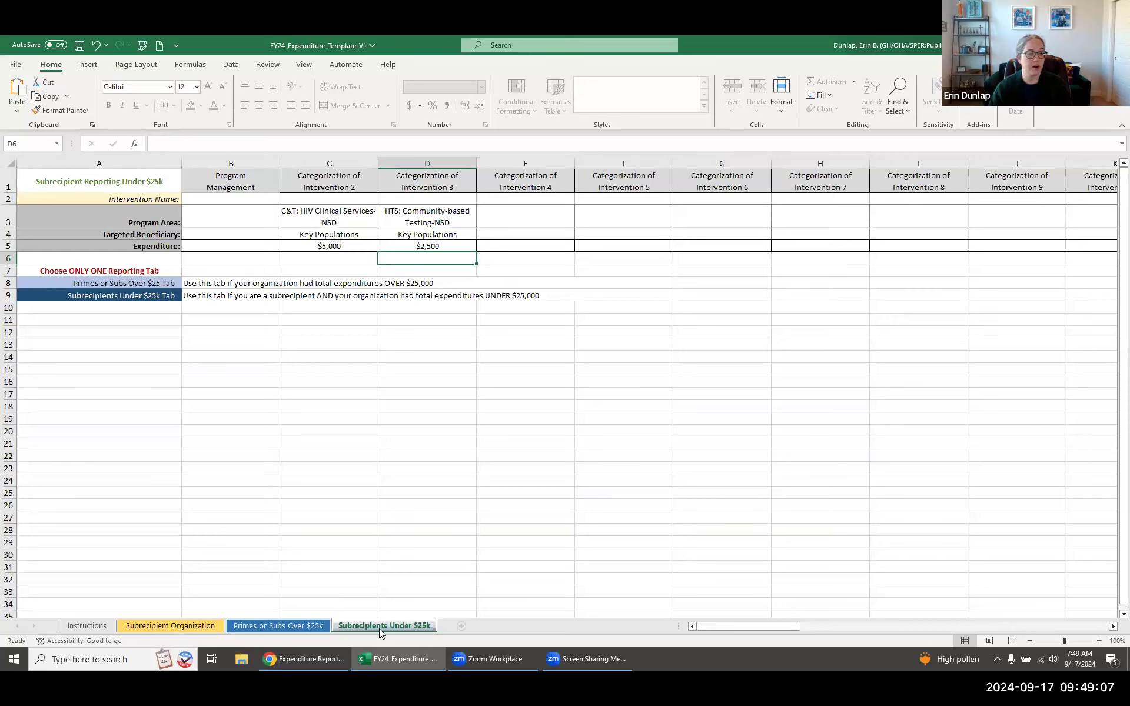
Clear the program areas, beneficiaries and expenditures of Interventions 2 and 3, and open the Primes or Subs Over $25k sheet
left_click_drag(332, 164, 424, 164)
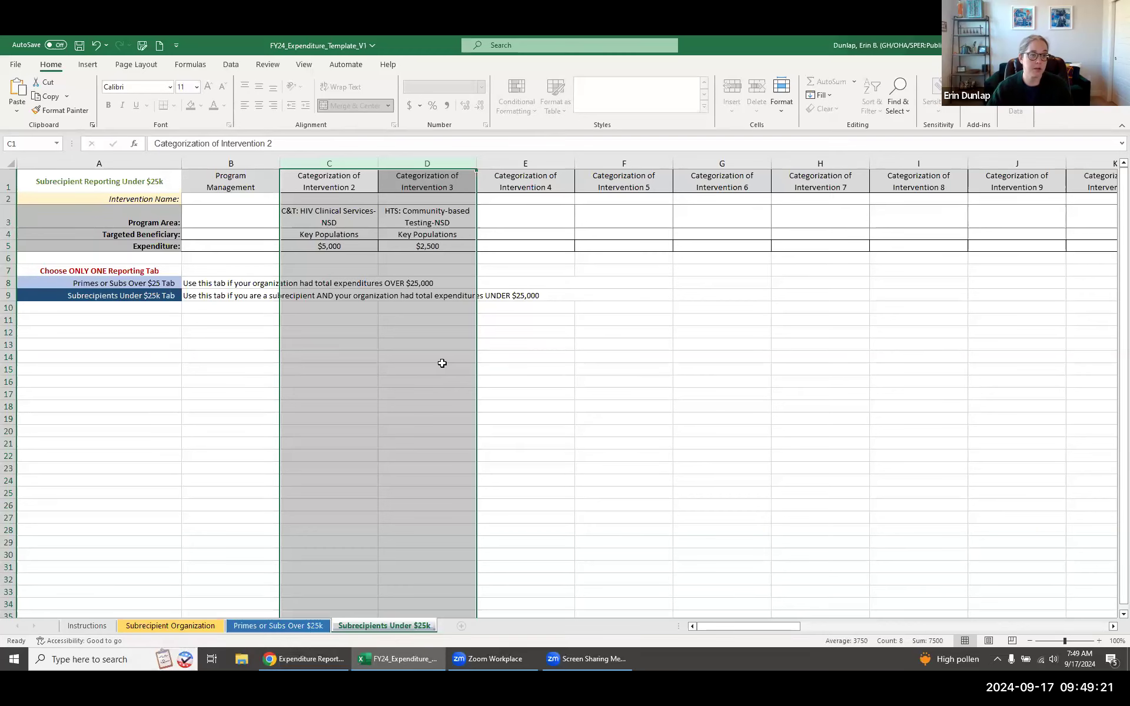
left_click(439, 364)
left_click_drag(353, 213, 430, 246)
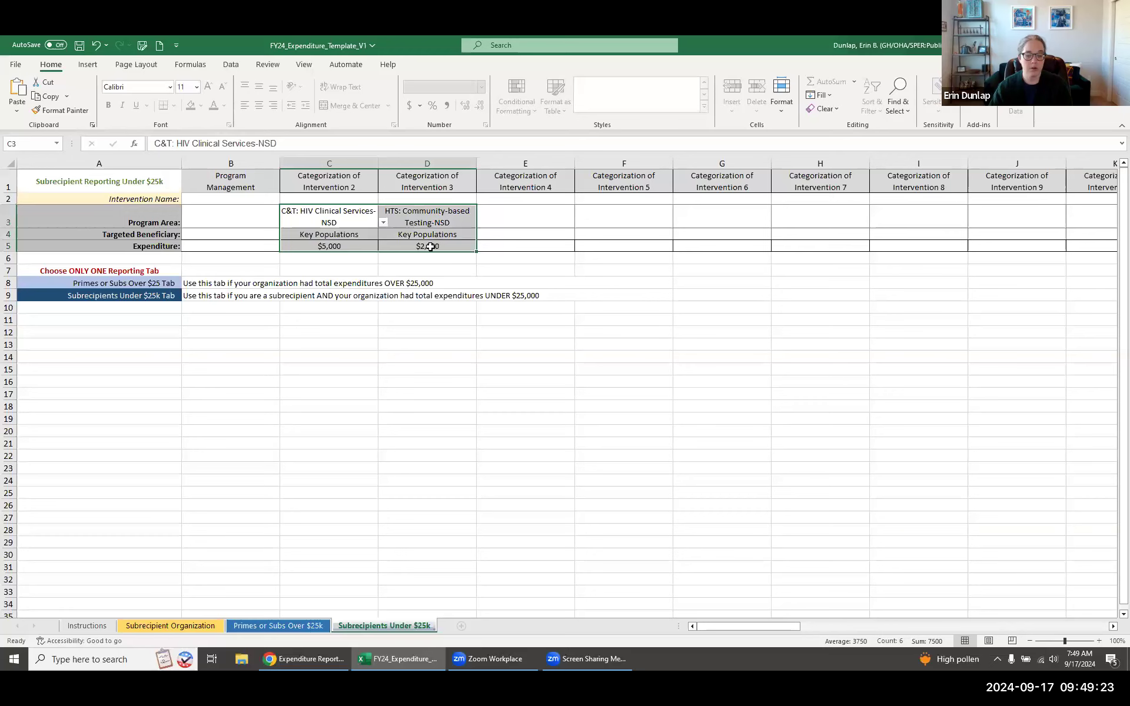
key("Delete")
left_click(439, 331)
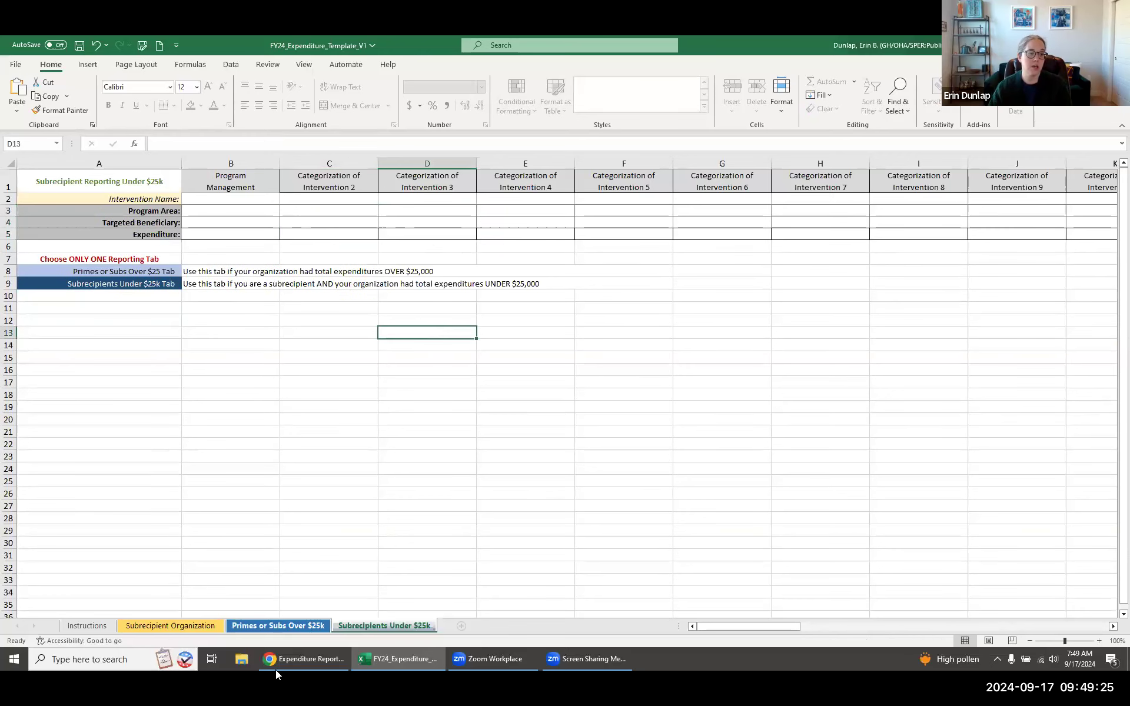
left_click(293, 626)
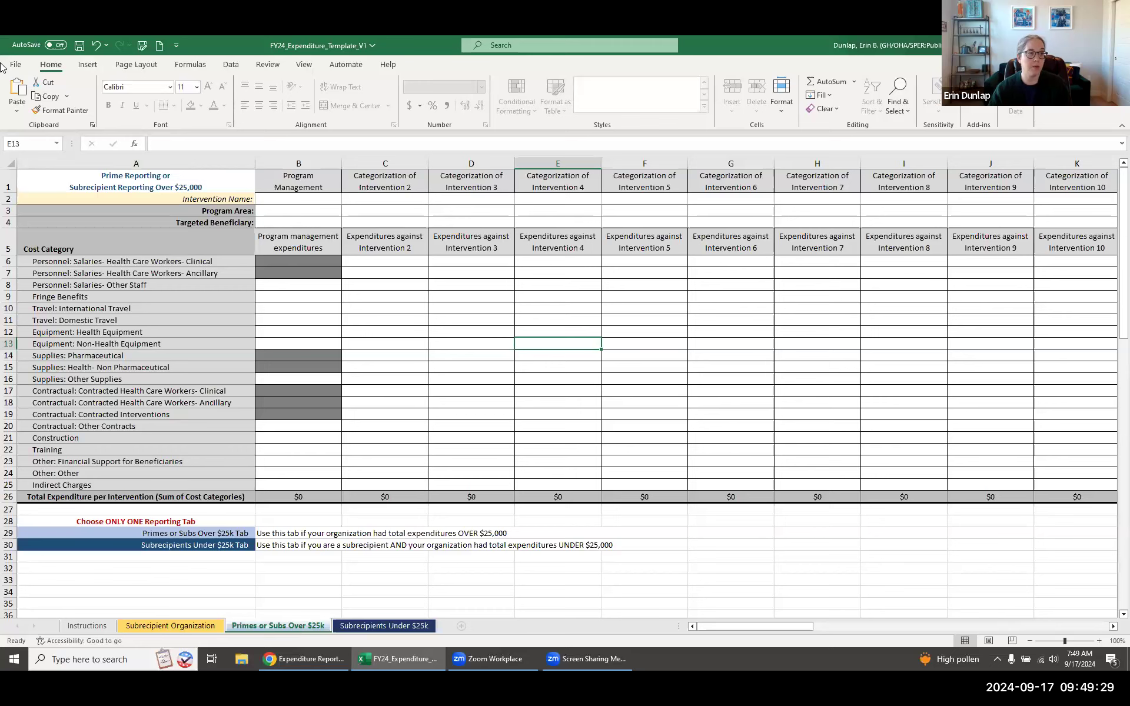
Review the cost category grid on the Primes or Subs Over $25k sheet and the name and UEI fields on the Subrecipient Organization sheet
left_click_drag(45, 180, 979, 496)
left_click(840, 581)
left_click(397, 627)
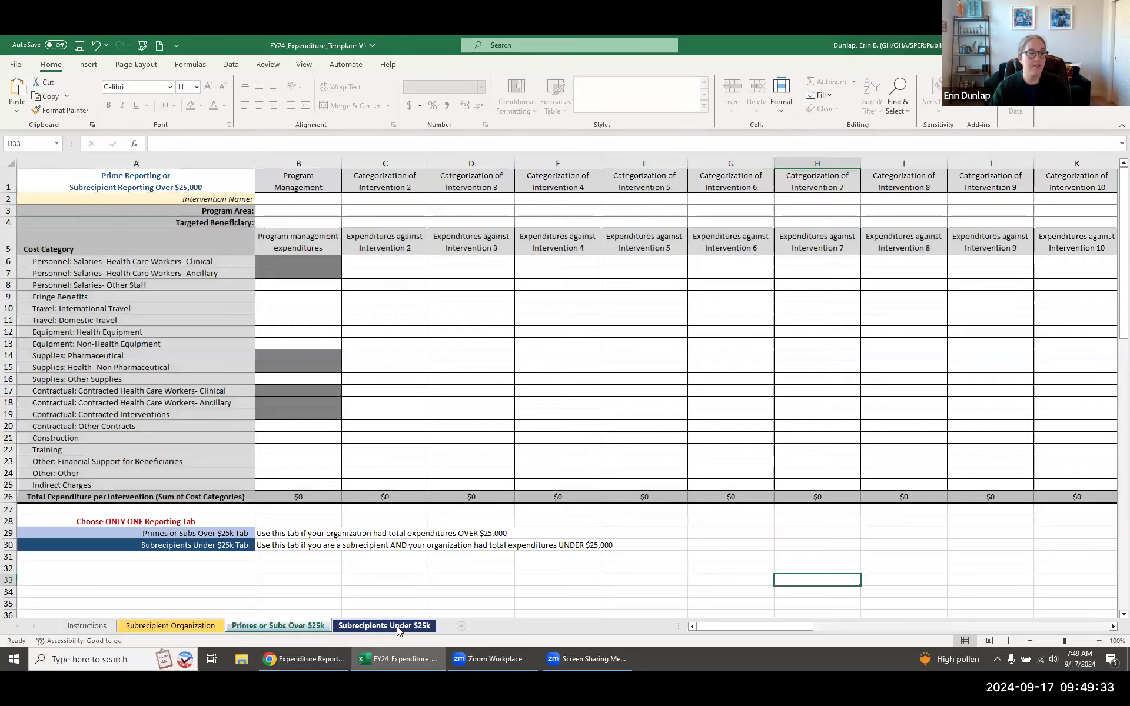
left_click(309, 627)
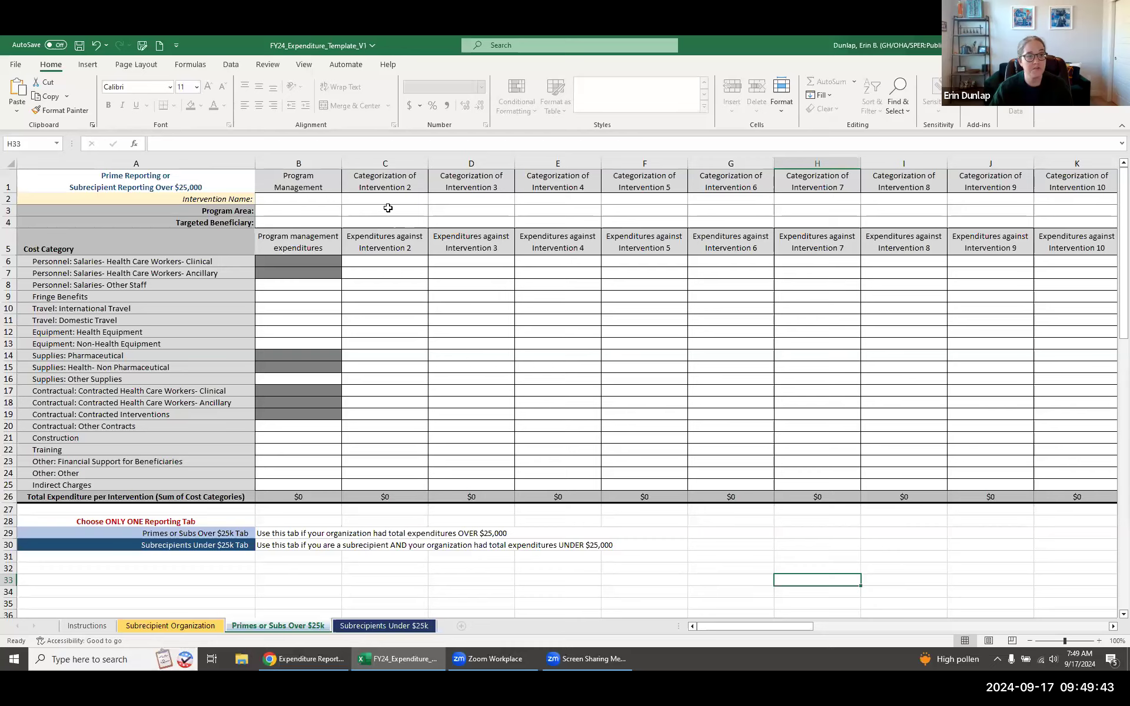
left_click(172, 627)
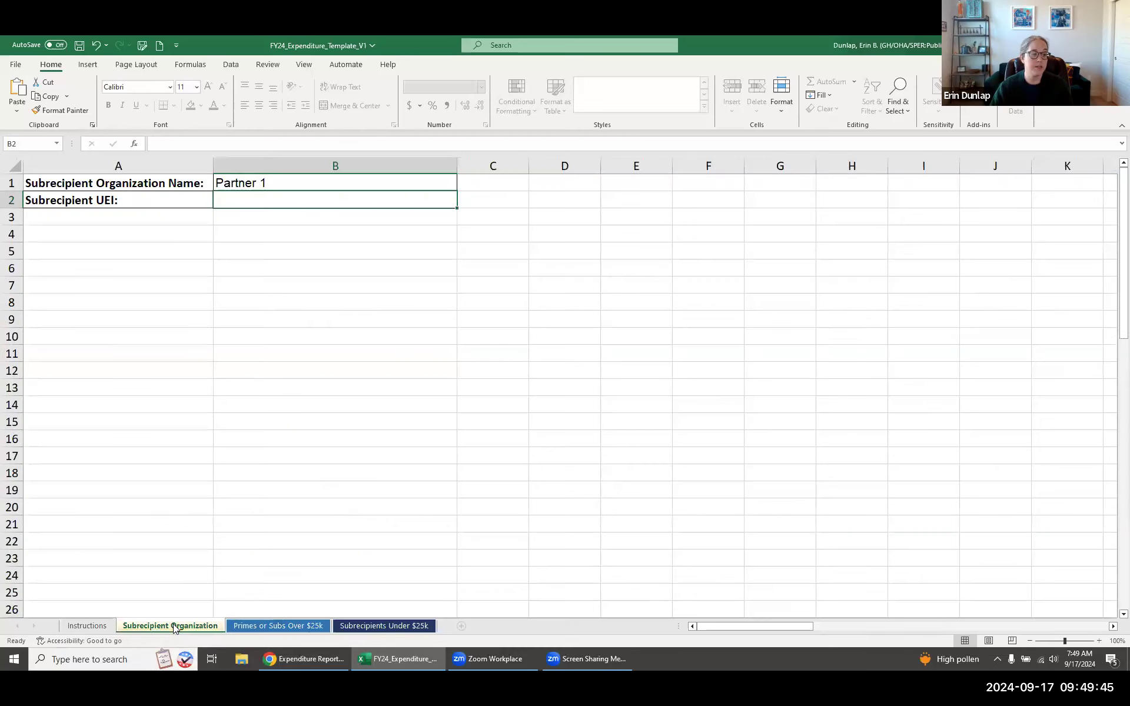
left_click(236, 182)
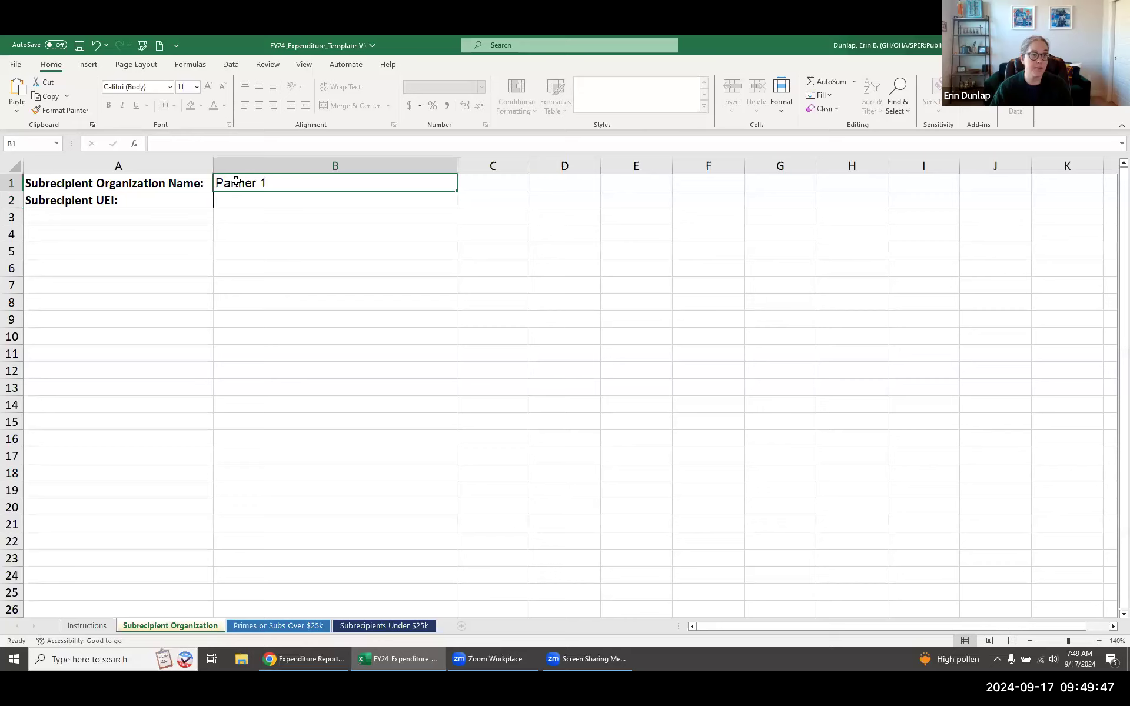
left_click(267, 201)
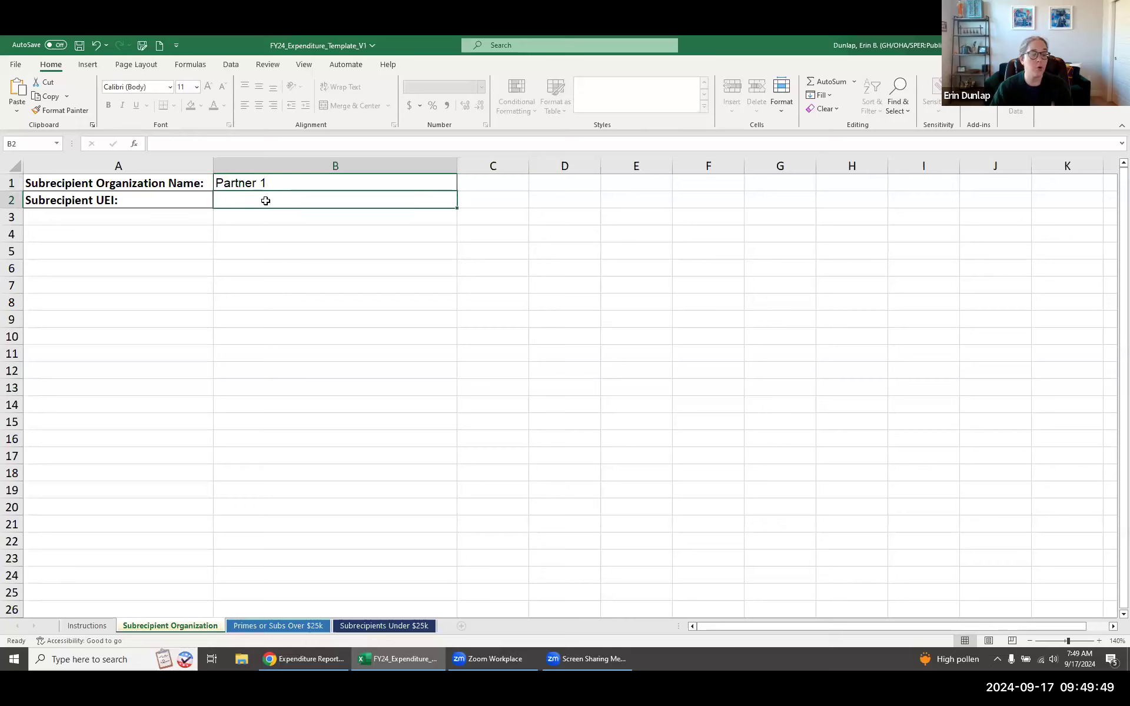
On the Primes or Subs Over $25k sheet, set the Intervention 2 program area to PREV: Non-Biomedical HIV Prevention-NSD
left_click(295, 628)
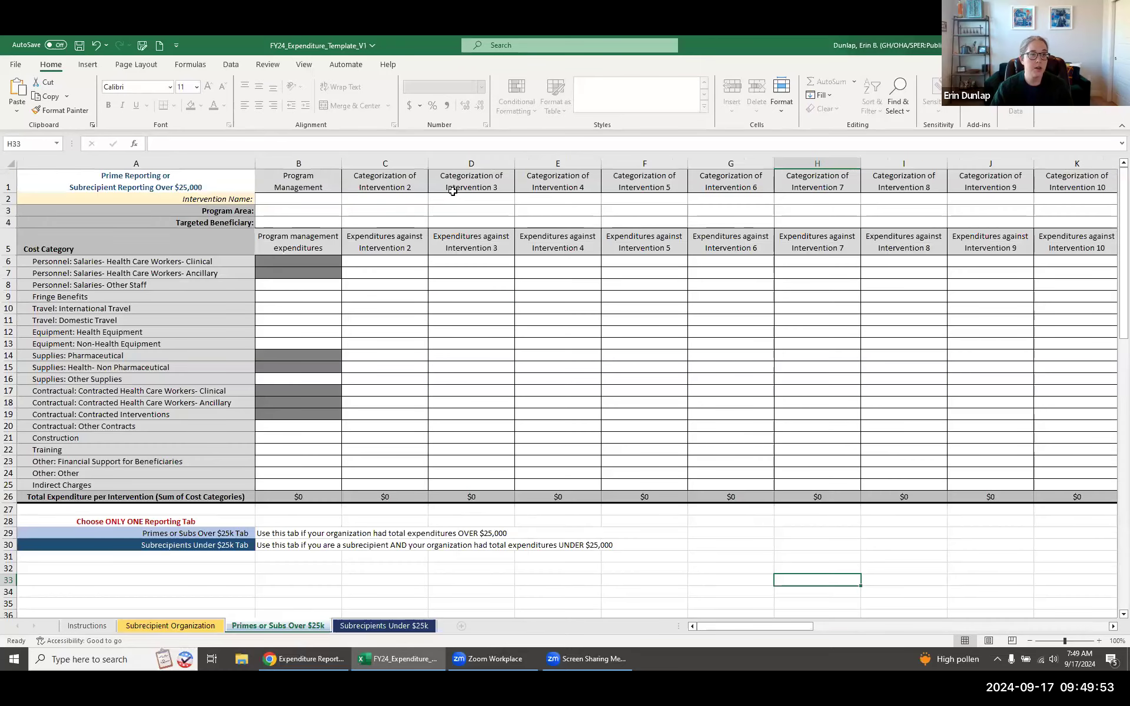
left_click(405, 211)
left_click(433, 211)
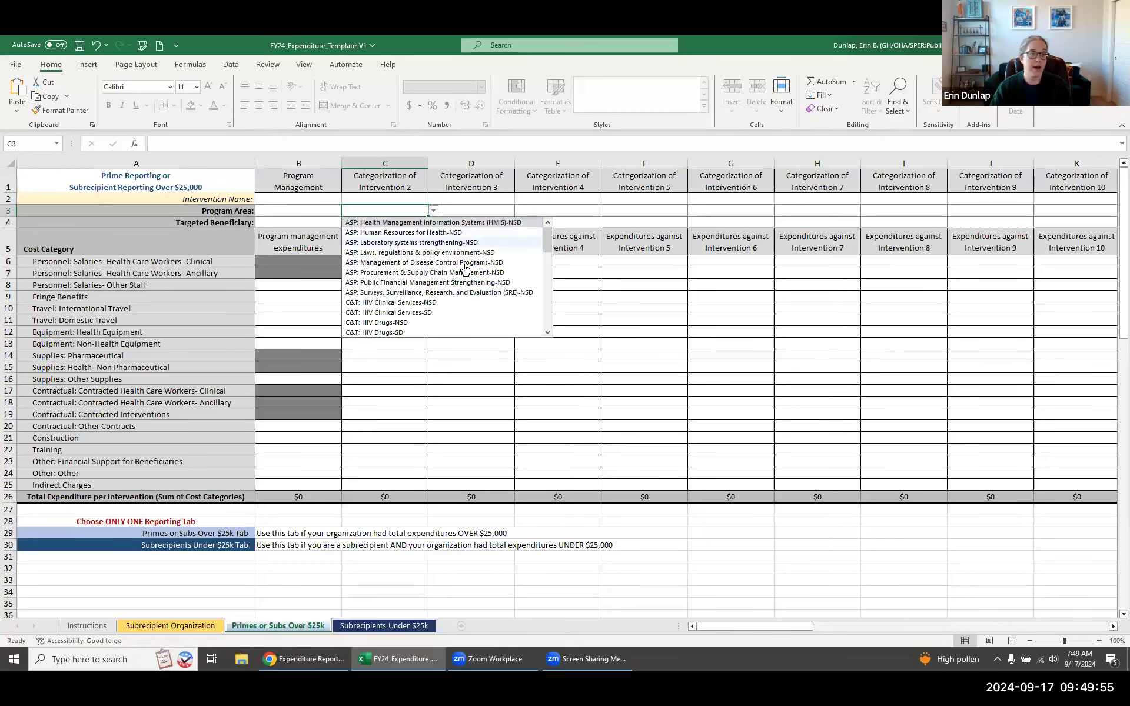
scroll(550, 256, "down", 1)
left_click_drag(550, 256, 549, 282)
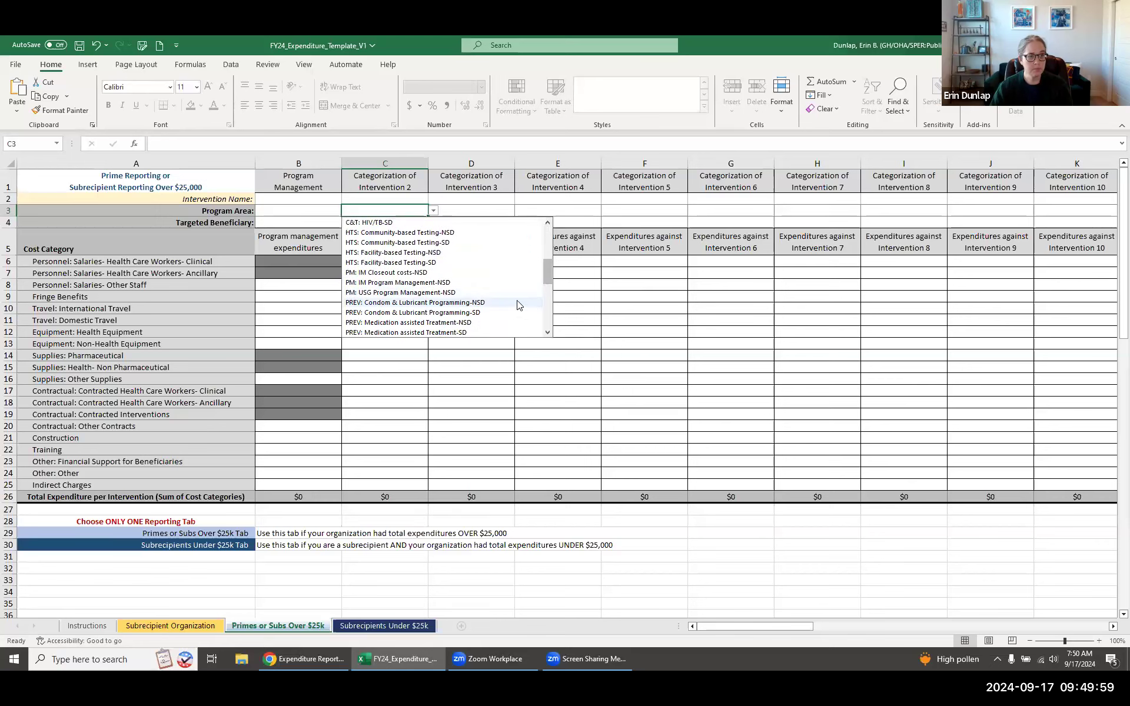
scroll(516, 298, "down", 3)
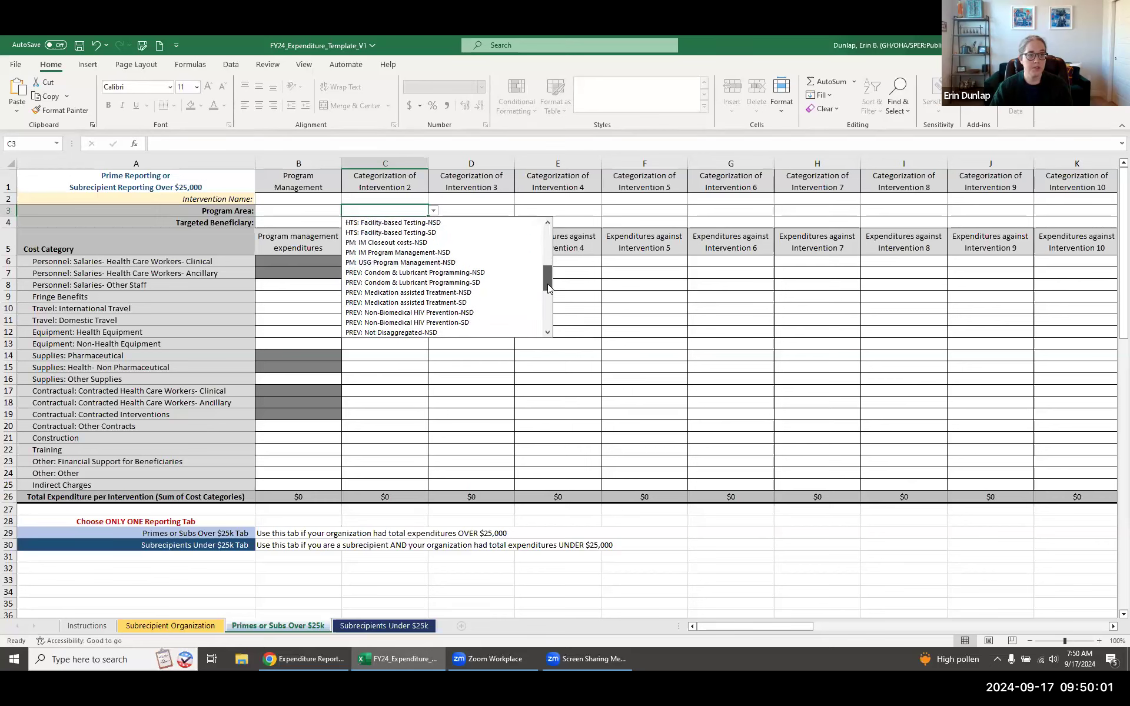
left_click(509, 314)
Set the Intervention 3 program area to C&T: HIV Clinical Services-SD
left_click(477, 229)
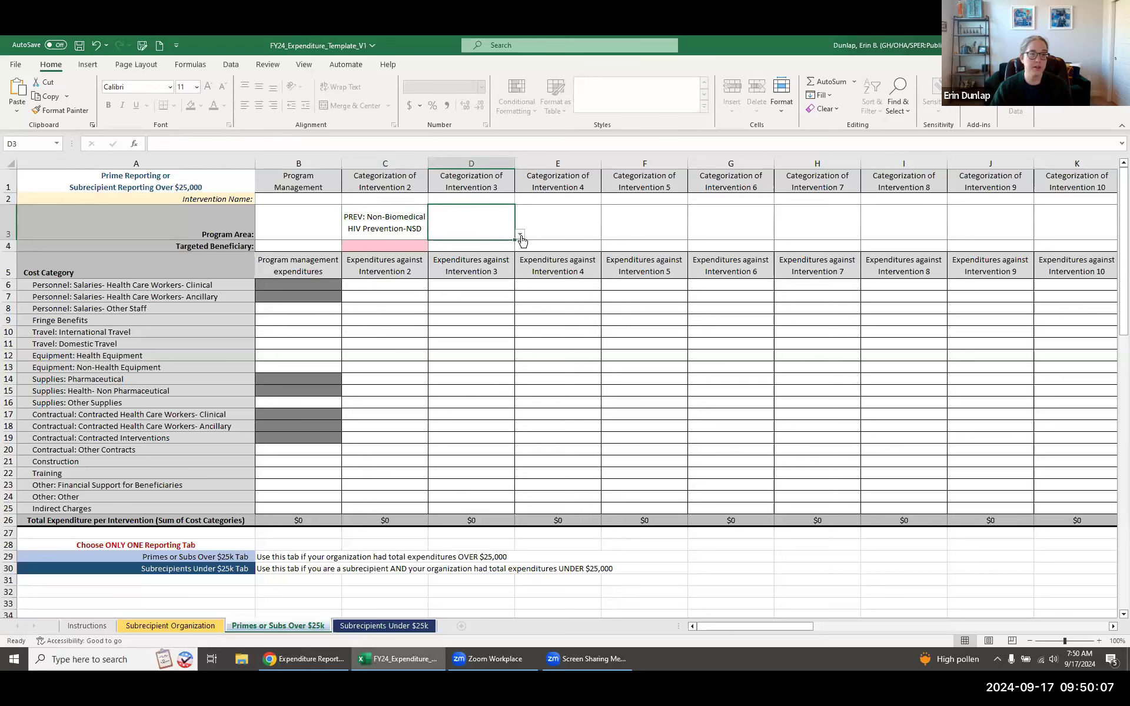
left_click(520, 234)
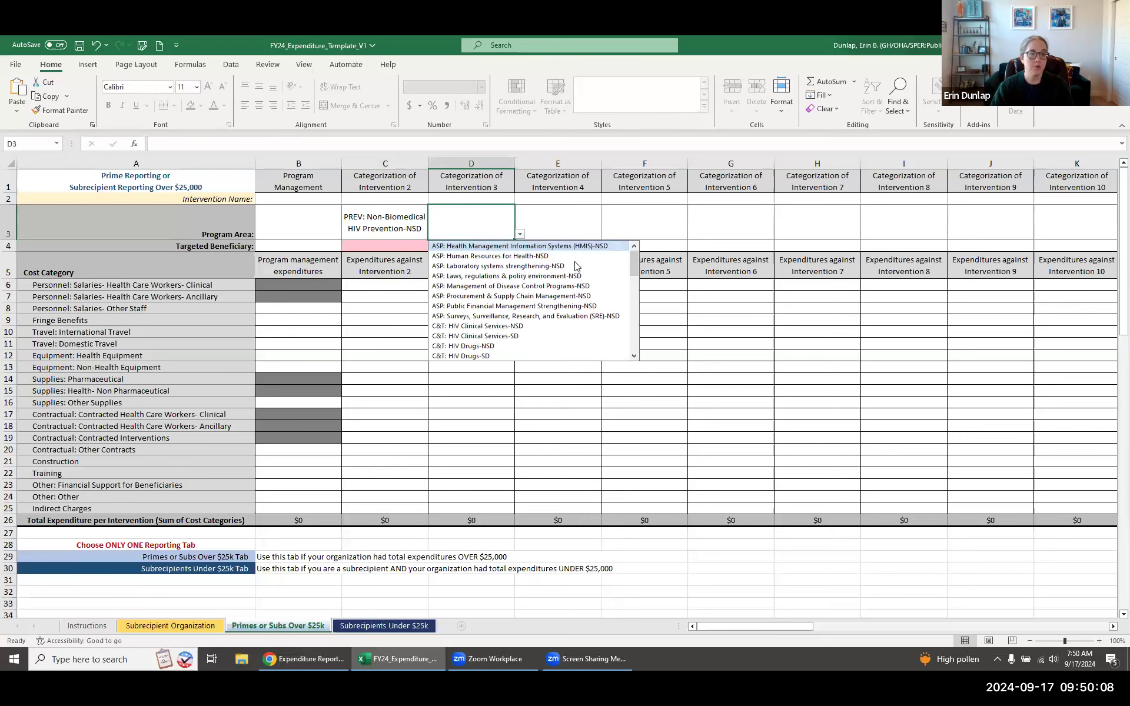
left_click(579, 338)
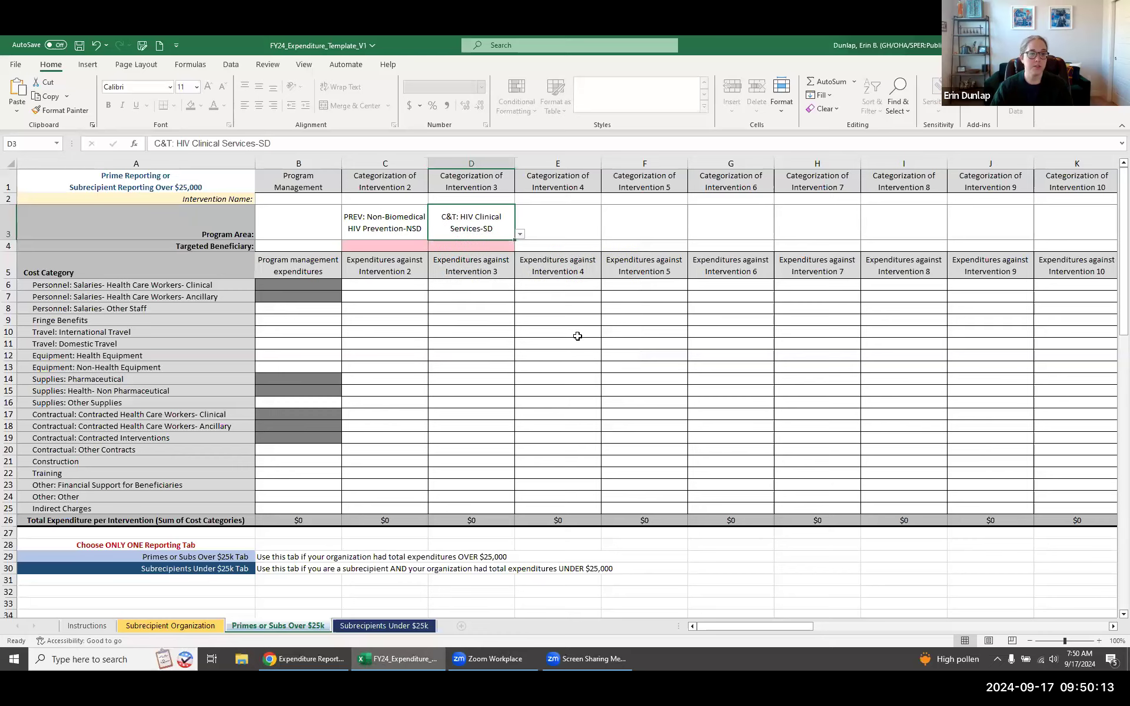
left_click(611, 339)
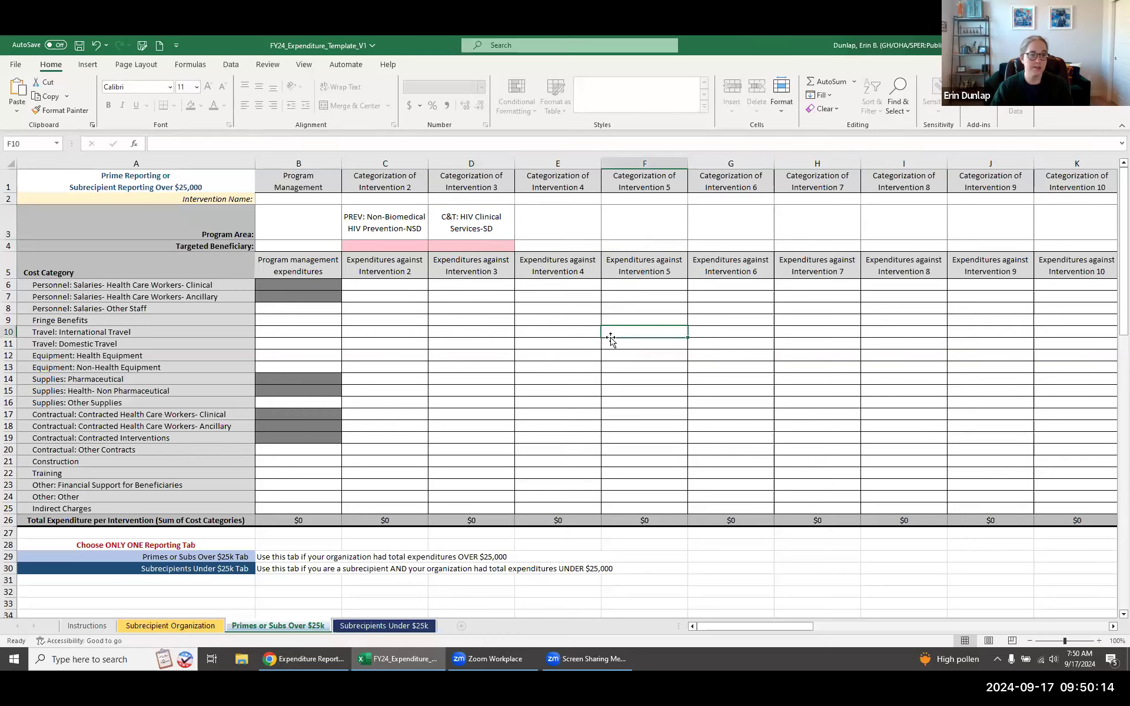
Set the targeted beneficiary to AGYW for Intervention 2 and to Children for Intervention 3
left_click(404, 246)
left_click(434, 247)
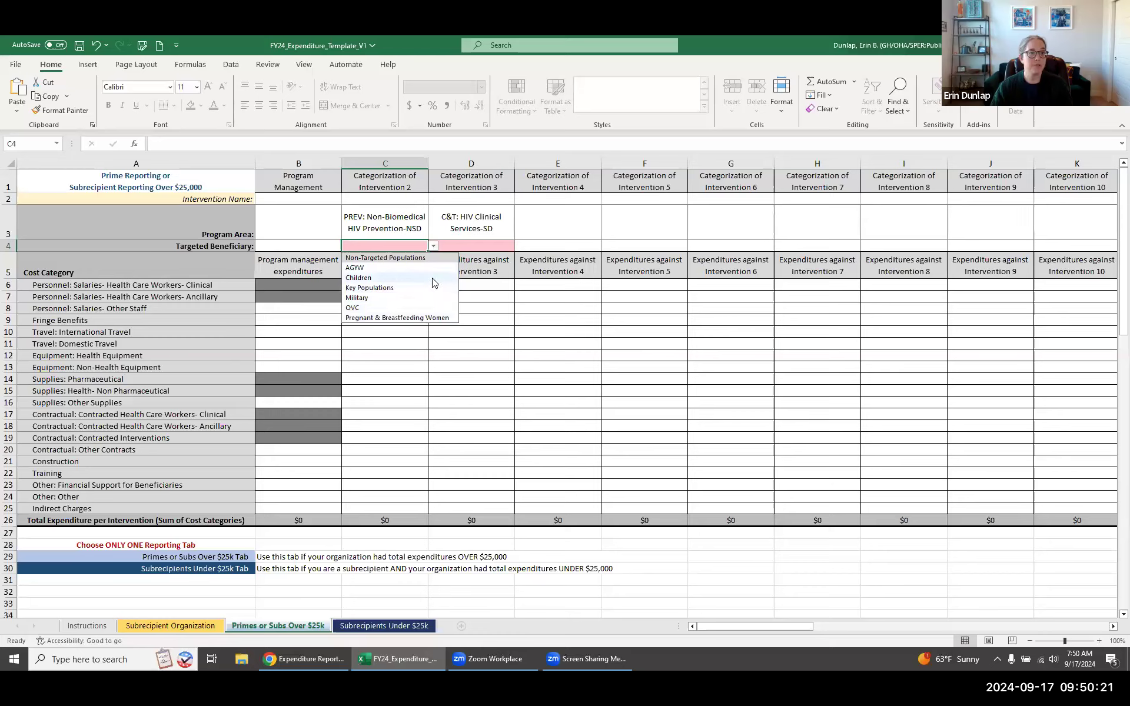
left_click(412, 267)
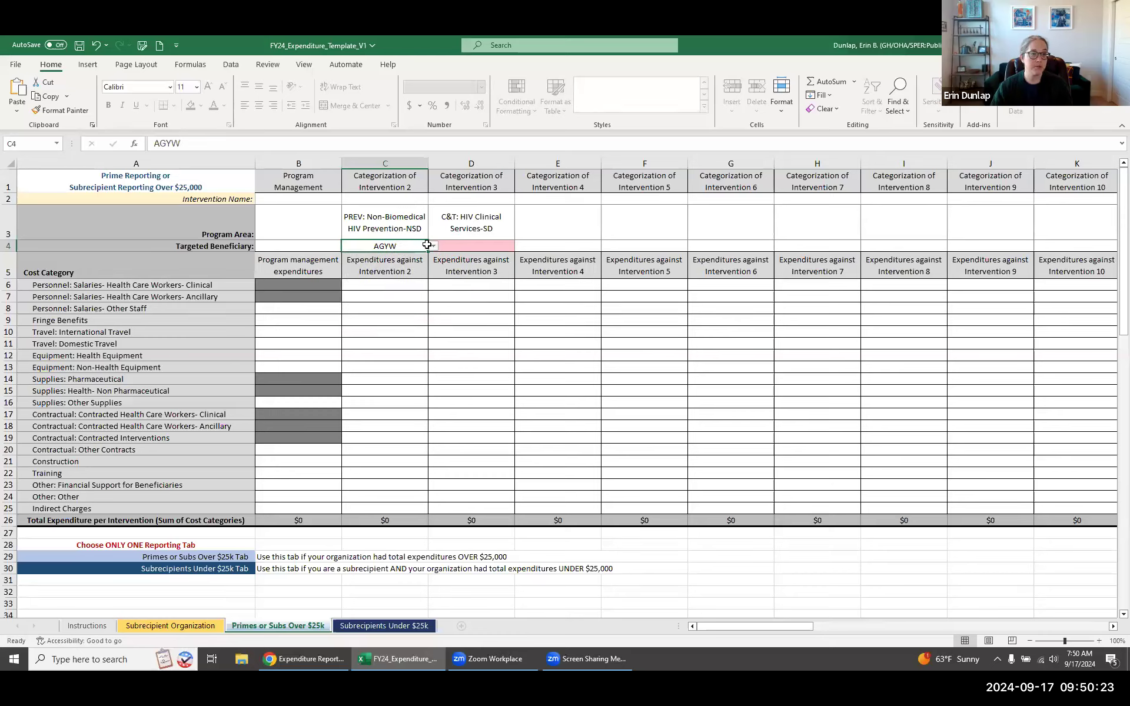
left_click(478, 244)
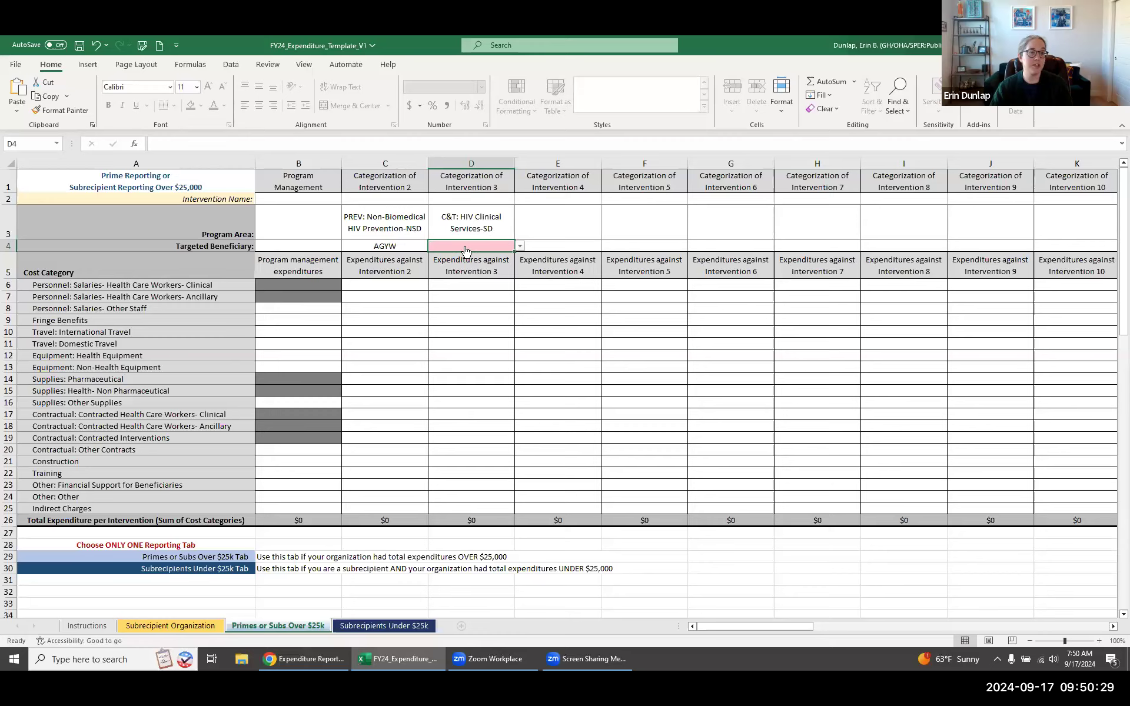
left_click(399, 245)
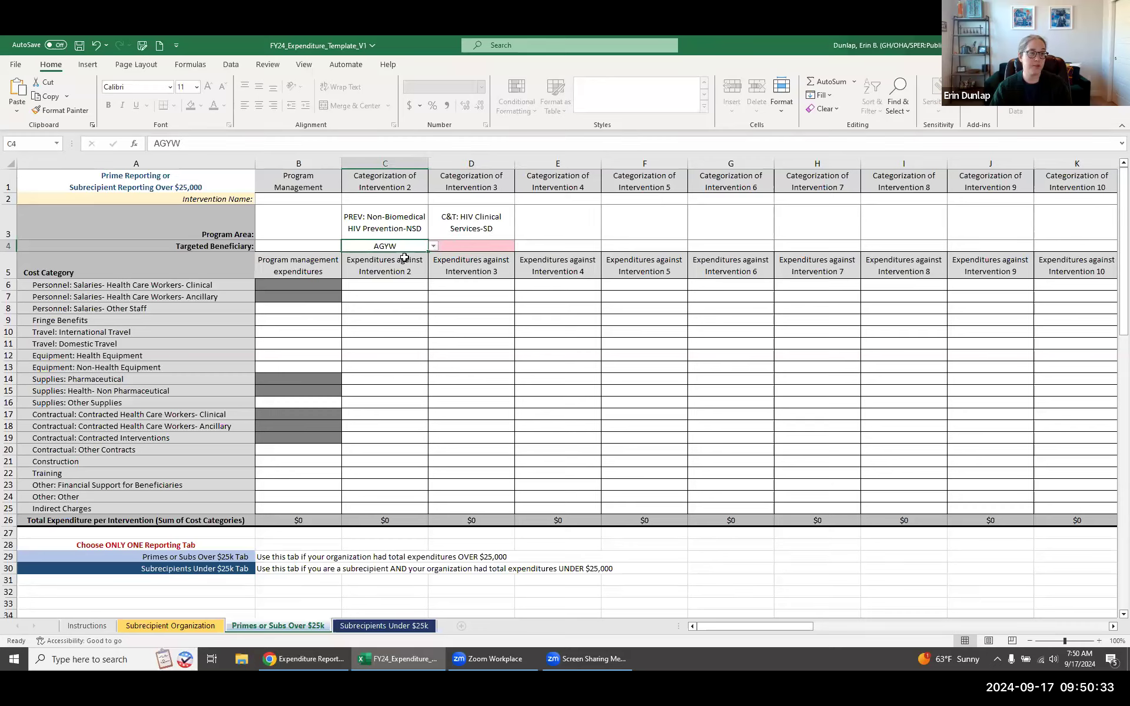
left_click(498, 247)
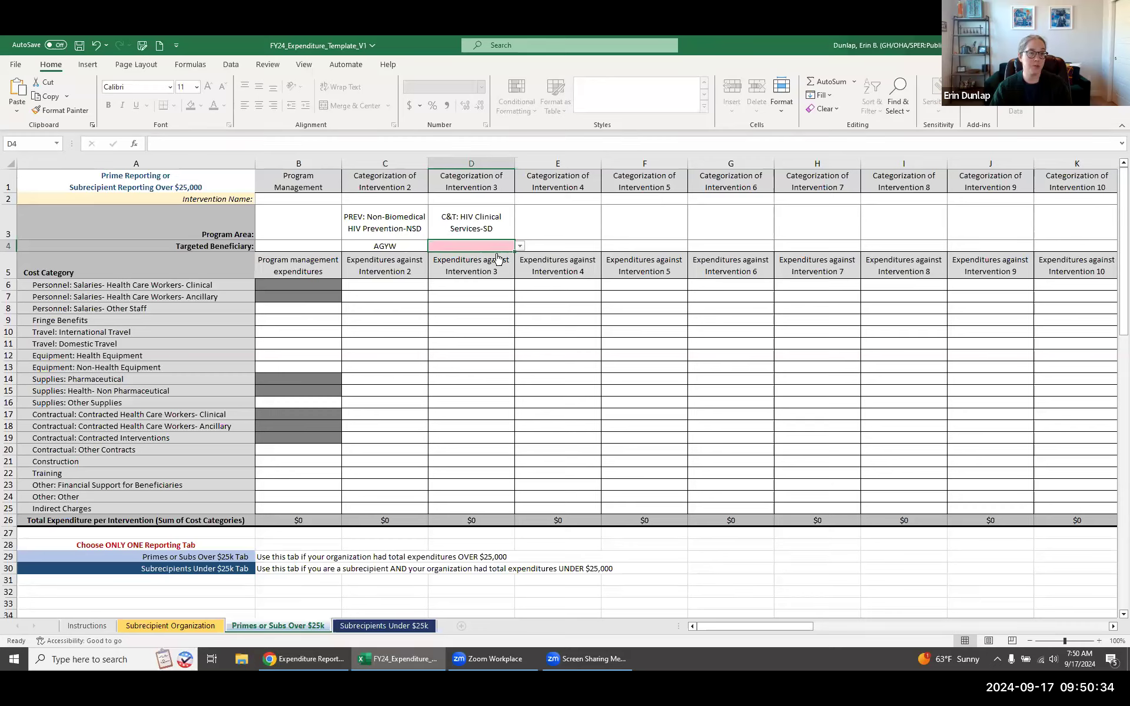
left_click(405, 226)
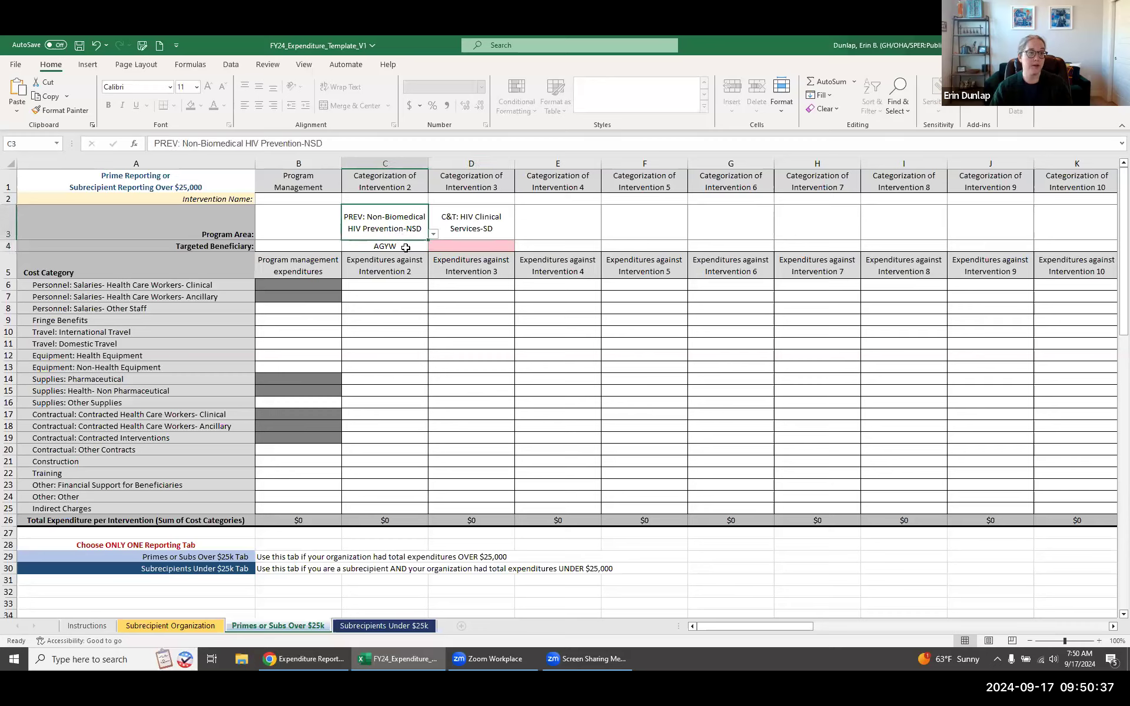
left_click(406, 248)
left_click(464, 246)
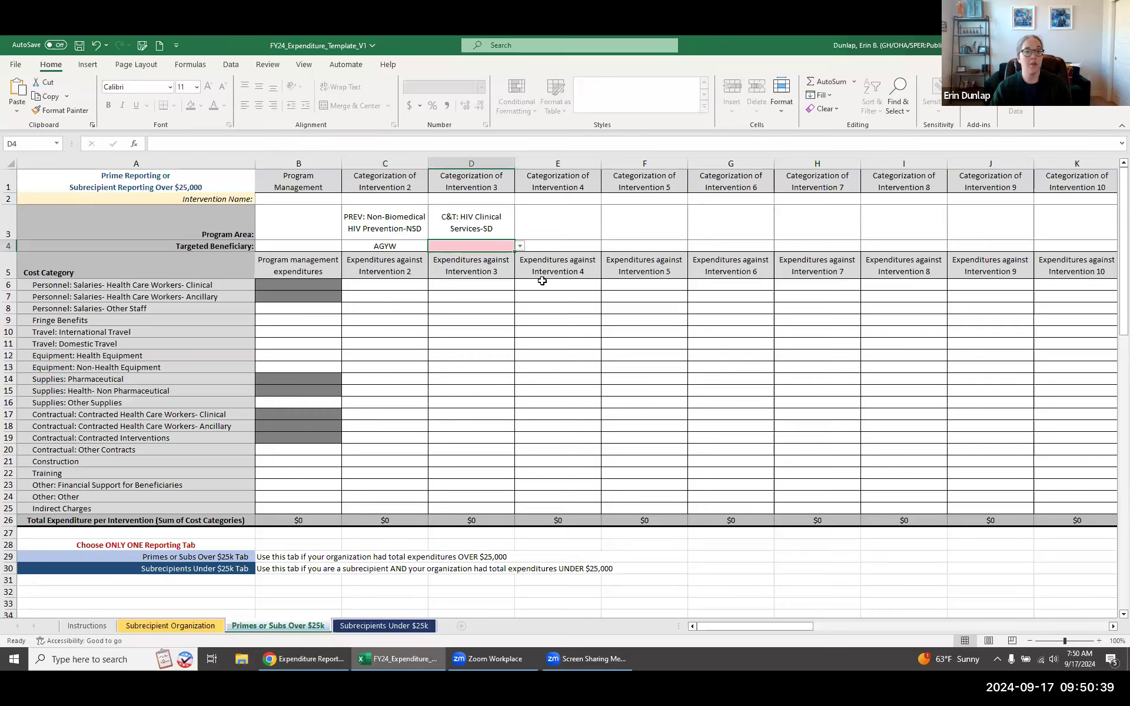
left_click(521, 247)
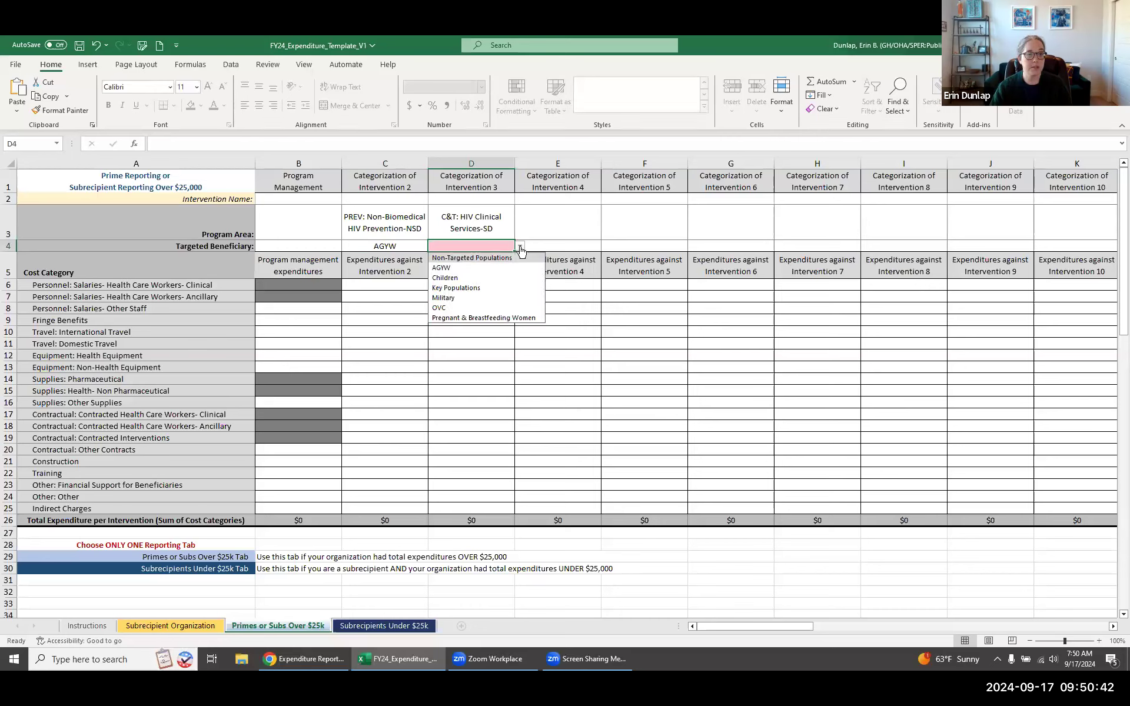
left_click(505, 279)
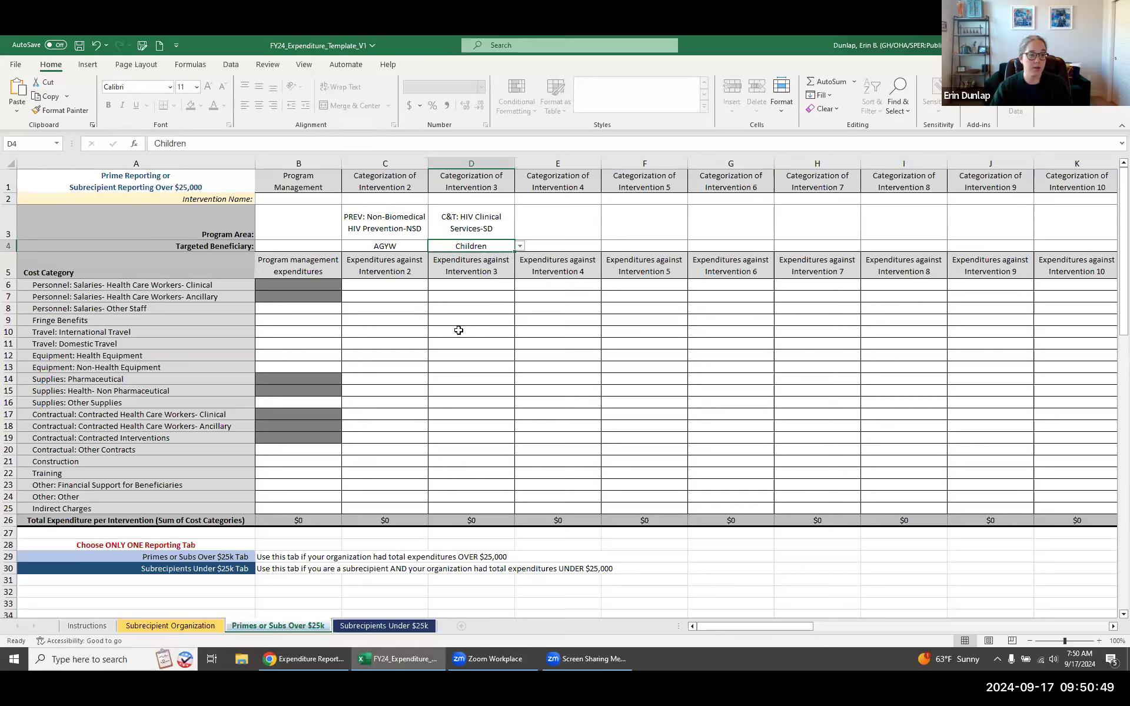
Fill every cost category from clinical health care worker salaries to indirect charges with 1 for Intervention 2 and 2 for Intervention 3
left_click(397, 284)
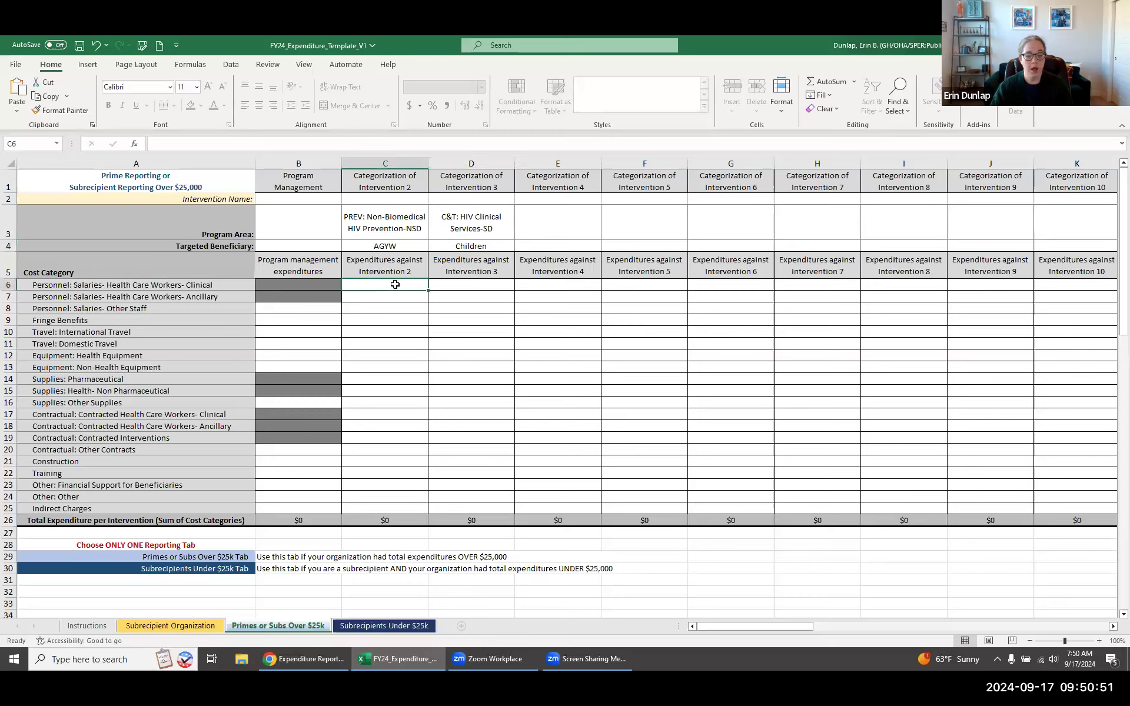
type("1")
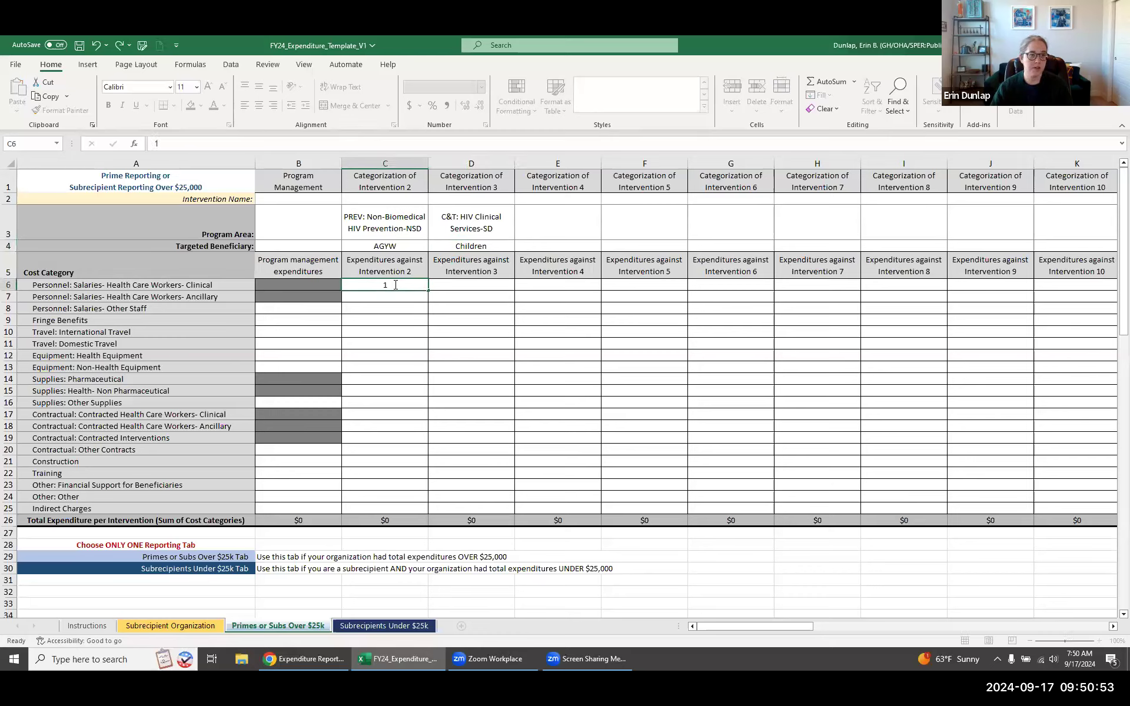
key("Tab")
type("2")
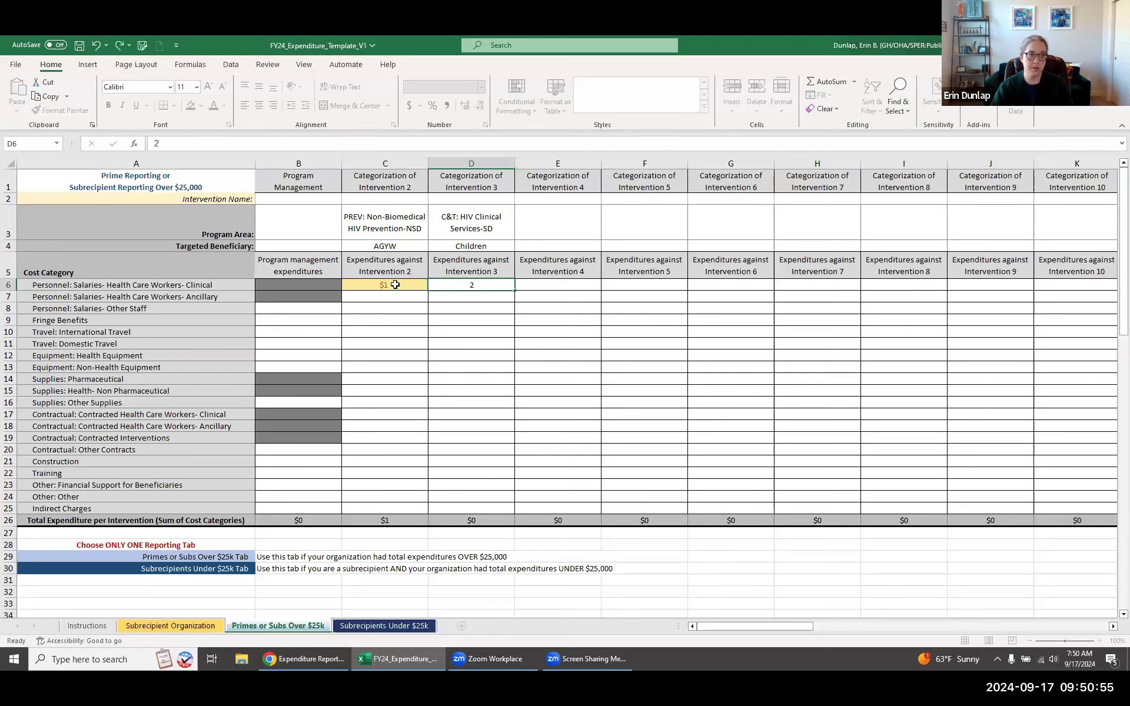
left_click(395, 285)
left_click_drag(425, 290, 422, 508)
left_click(497, 285)
left_click_drag(515, 292, 498, 510)
left_click(613, 426)
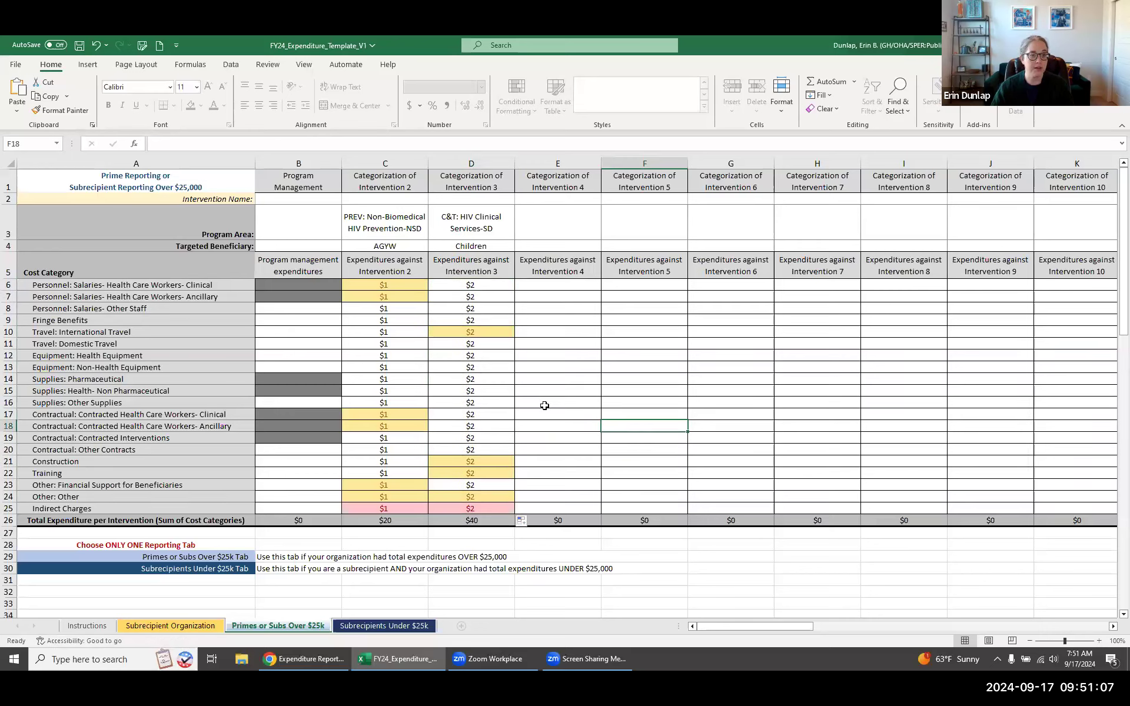
Examine how the expenditure cells of Interventions 2 and 3 are highlighted for their program areas and beneficiaries, including the salary and indirect charge rows
left_click(383, 286)
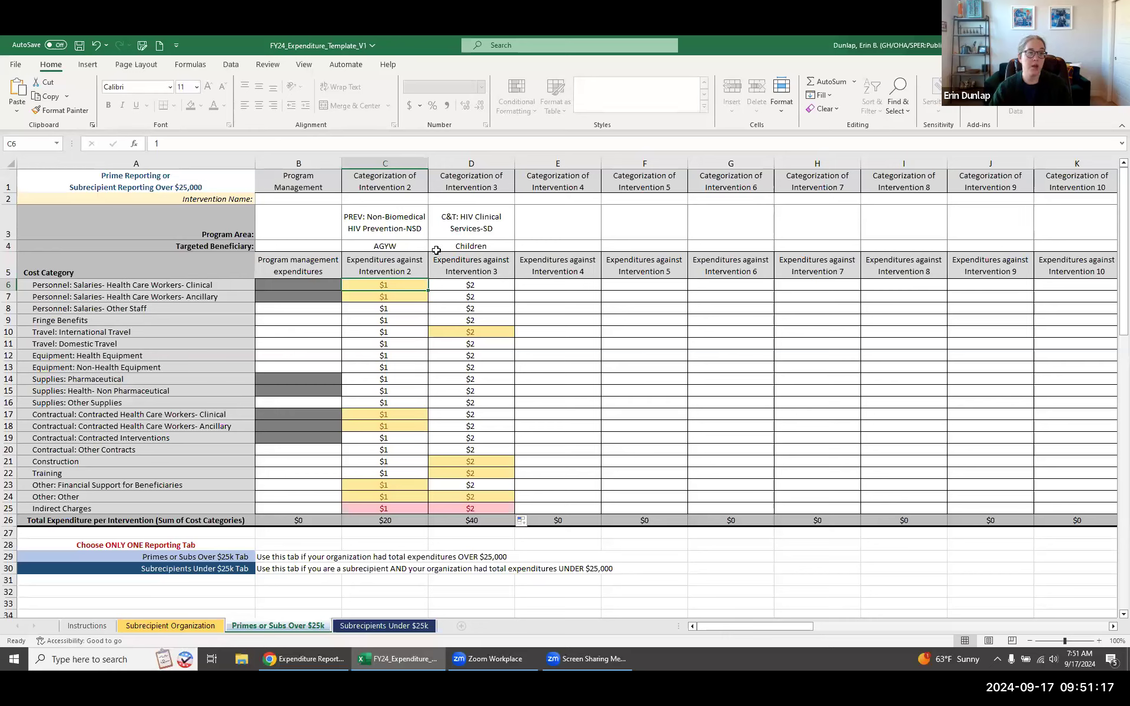
left_click_drag(364, 213, 471, 244)
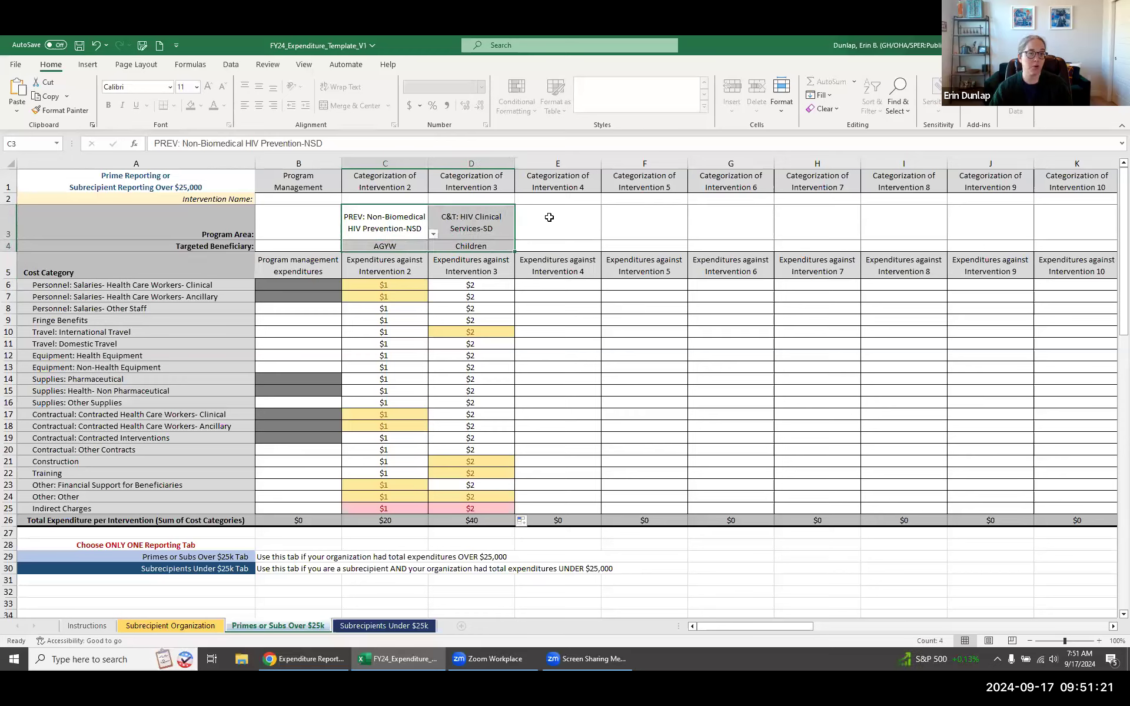
left_click_drag(556, 223, 633, 244)
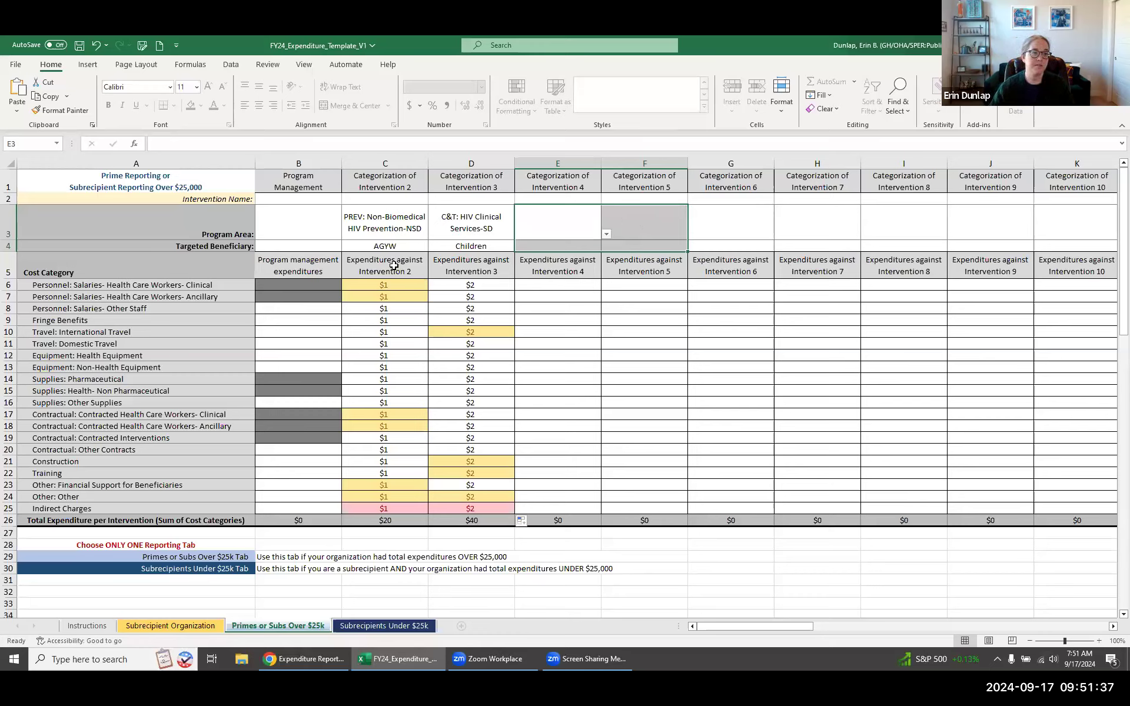
left_click(389, 156)
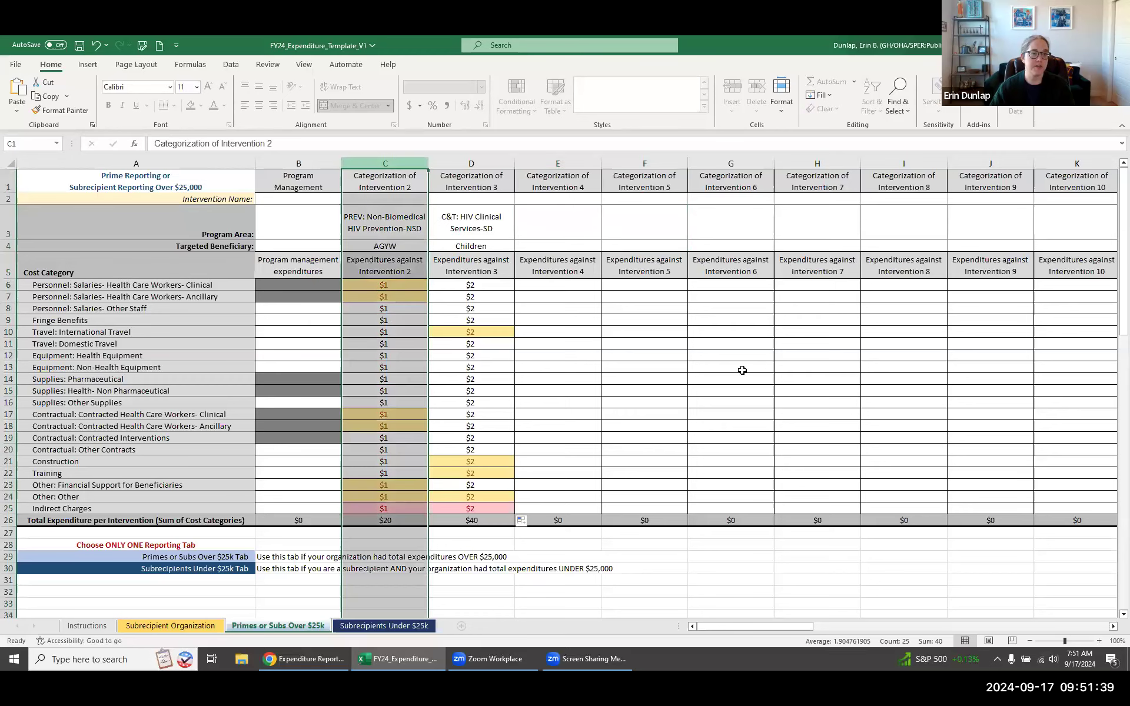
left_click(1099, 641)
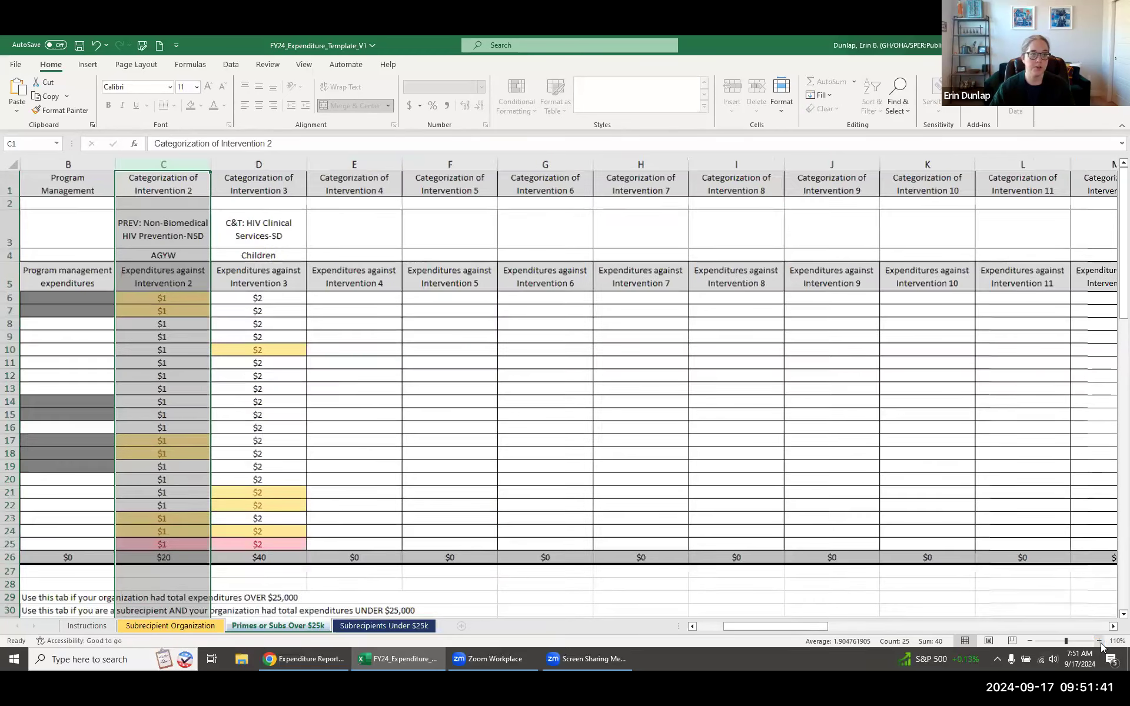
left_click(1099, 641)
left_click_drag(746, 627, 715, 628)
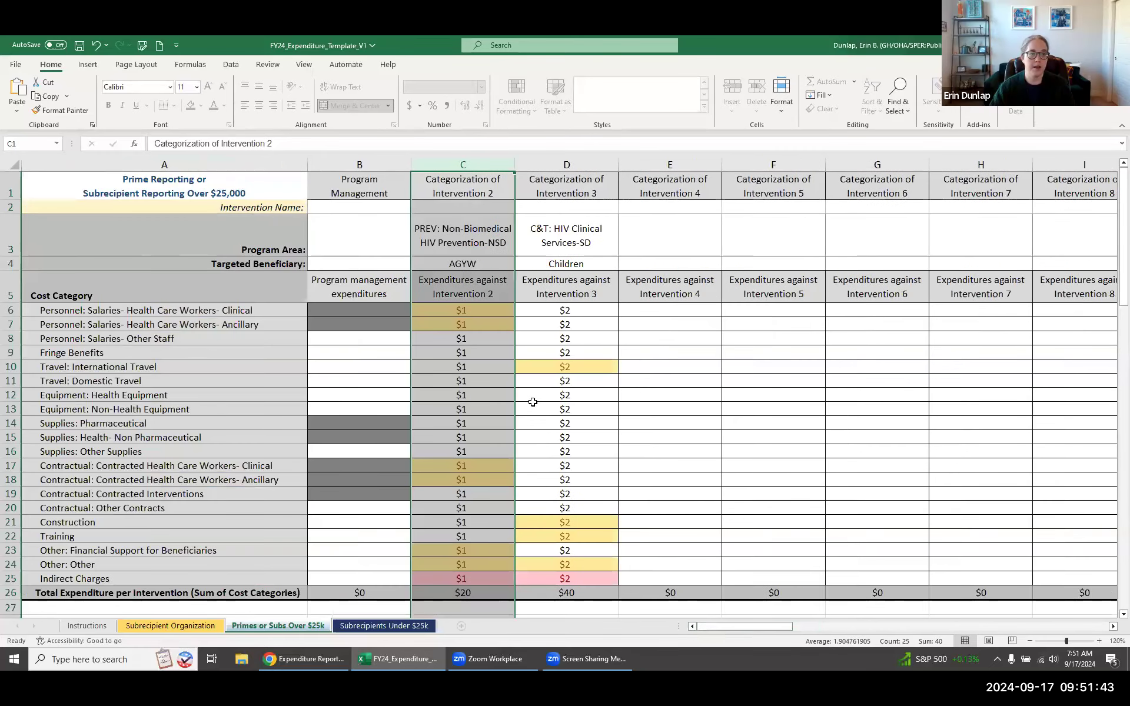
left_click(532, 406)
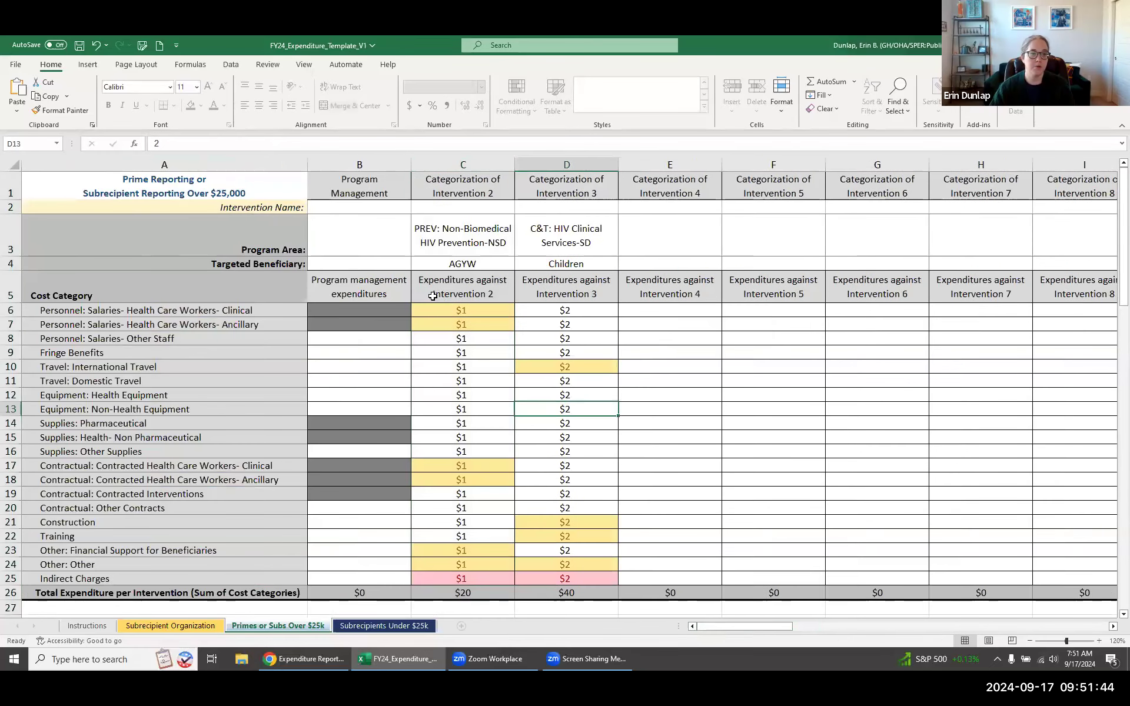
left_click(461, 235)
left_click_drag(434, 310, 434, 330)
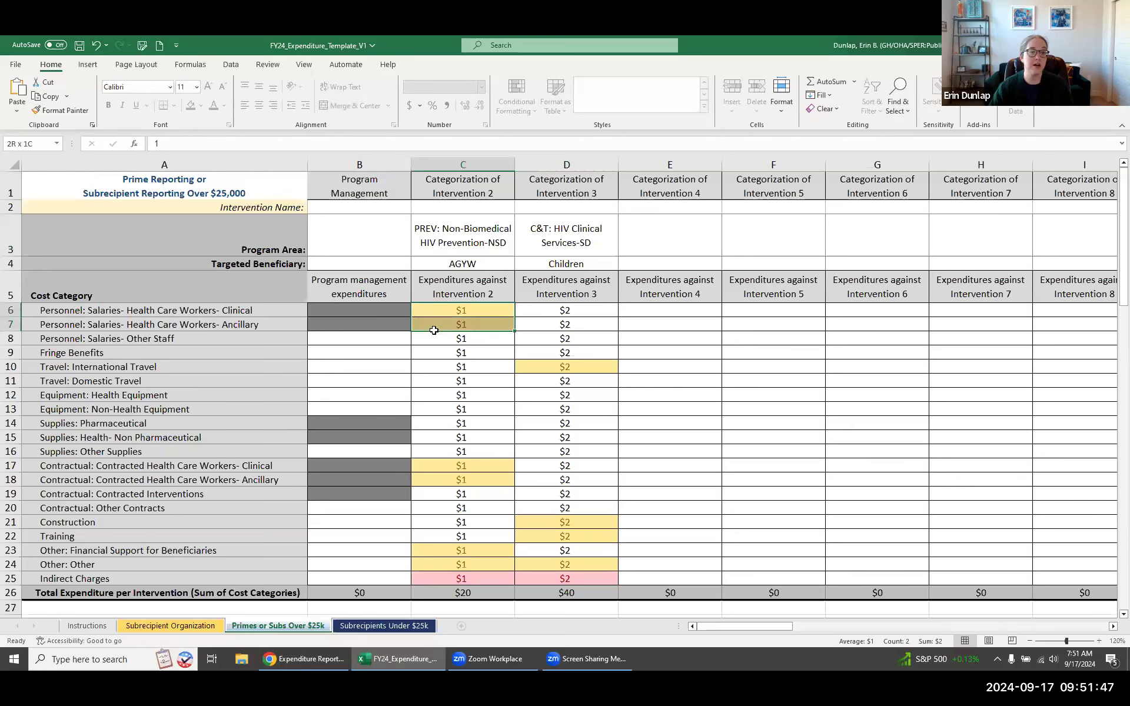
left_click(462, 577)
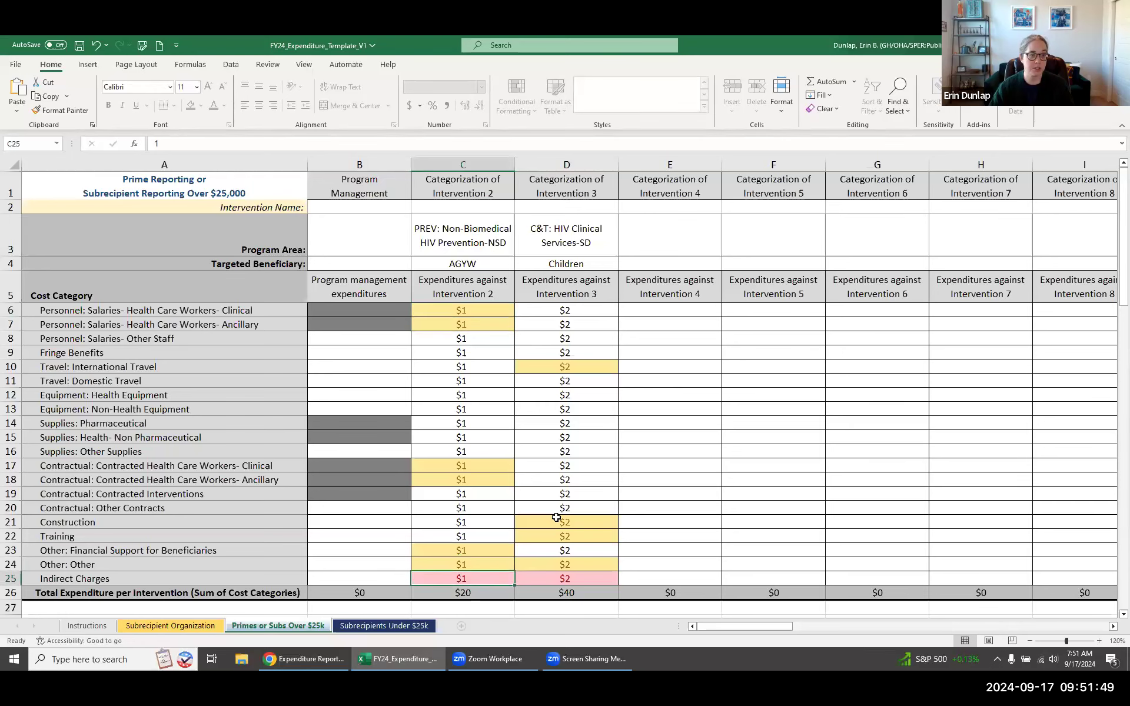
Examine Intervention 2's highlighted expenditures against its program area, especially the clinical and ancillary health care worker salary categories
scroll(556, 517, "down", 1)
left_click(443, 201)
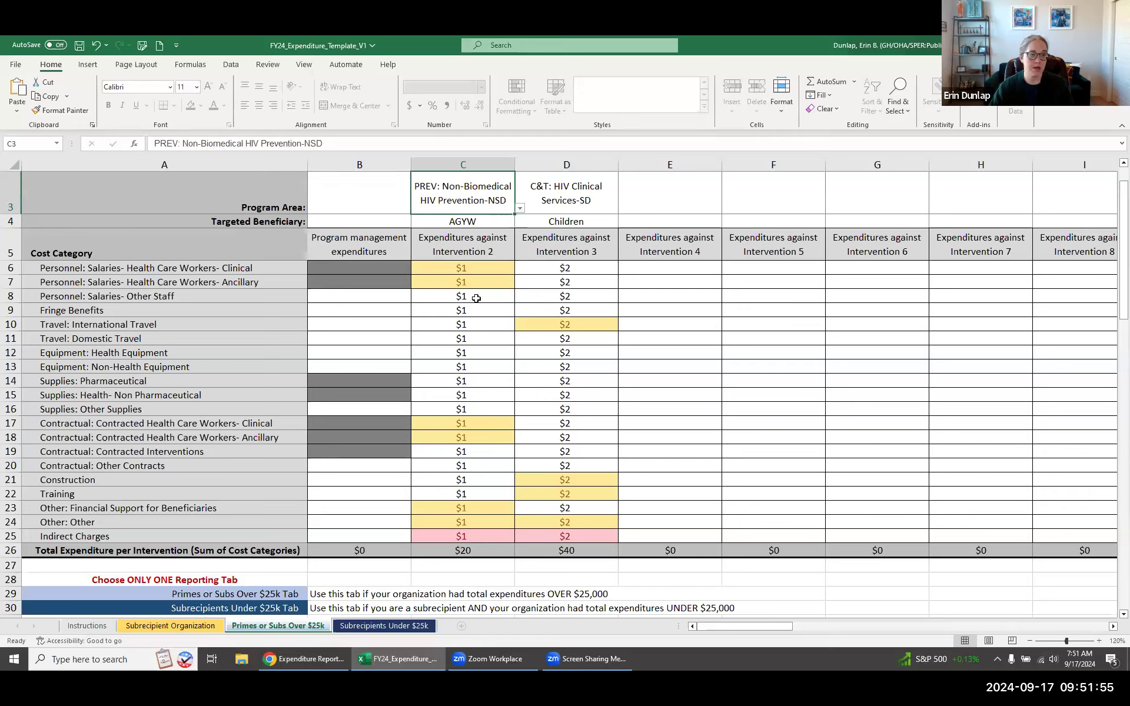
left_click(470, 267)
left_click_drag(471, 267, 486, 523)
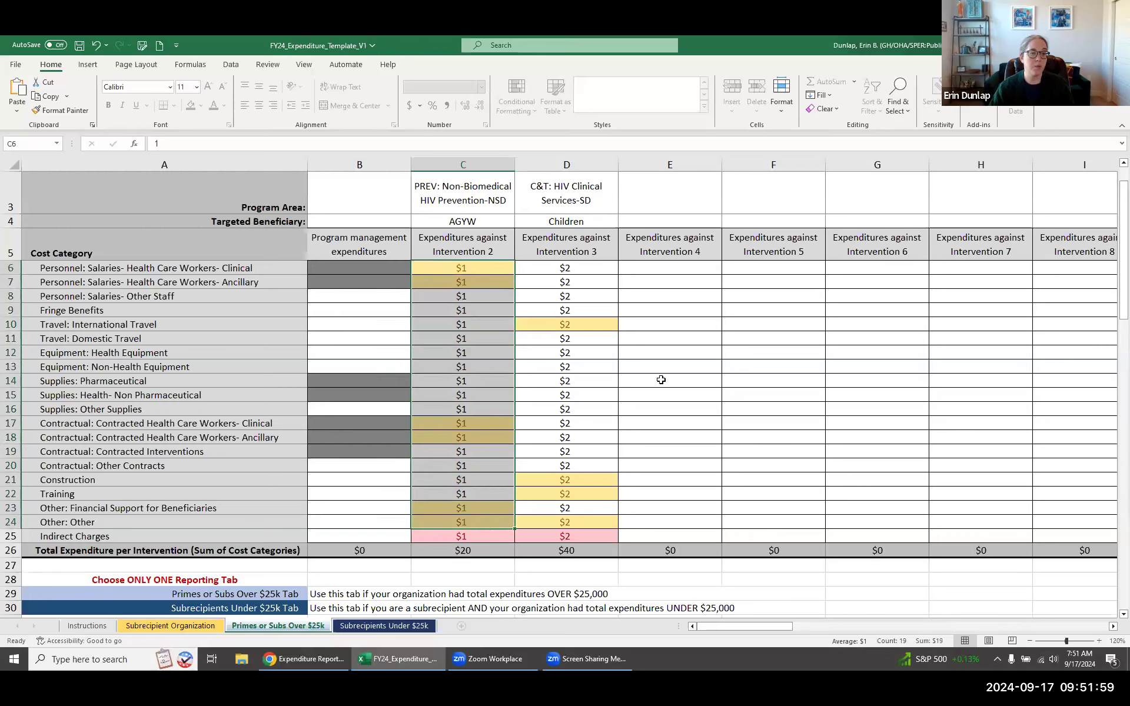
left_click(794, 342)
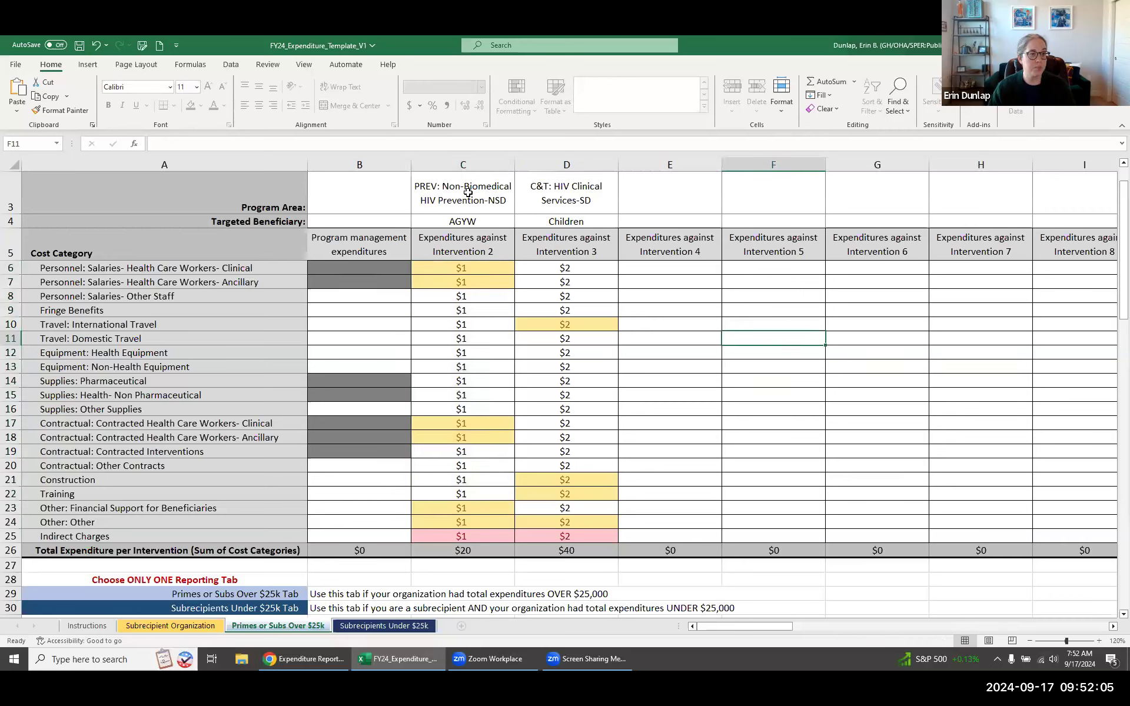
left_click_drag(486, 265, 489, 286)
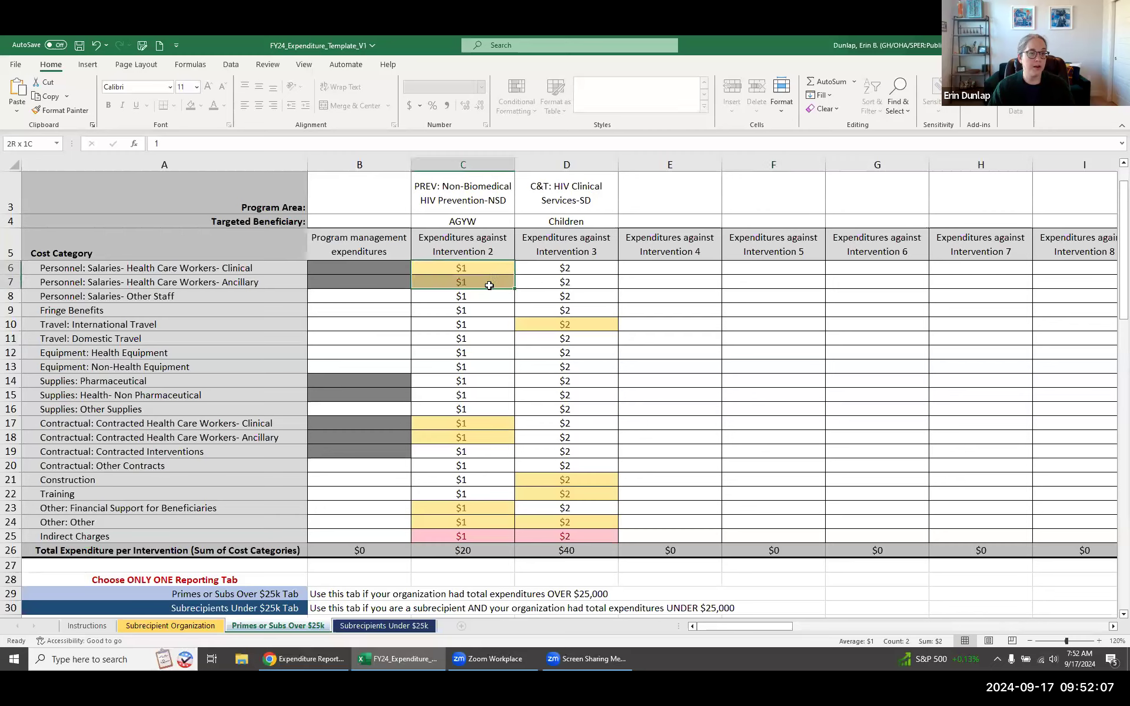
left_click_drag(246, 272, 247, 283)
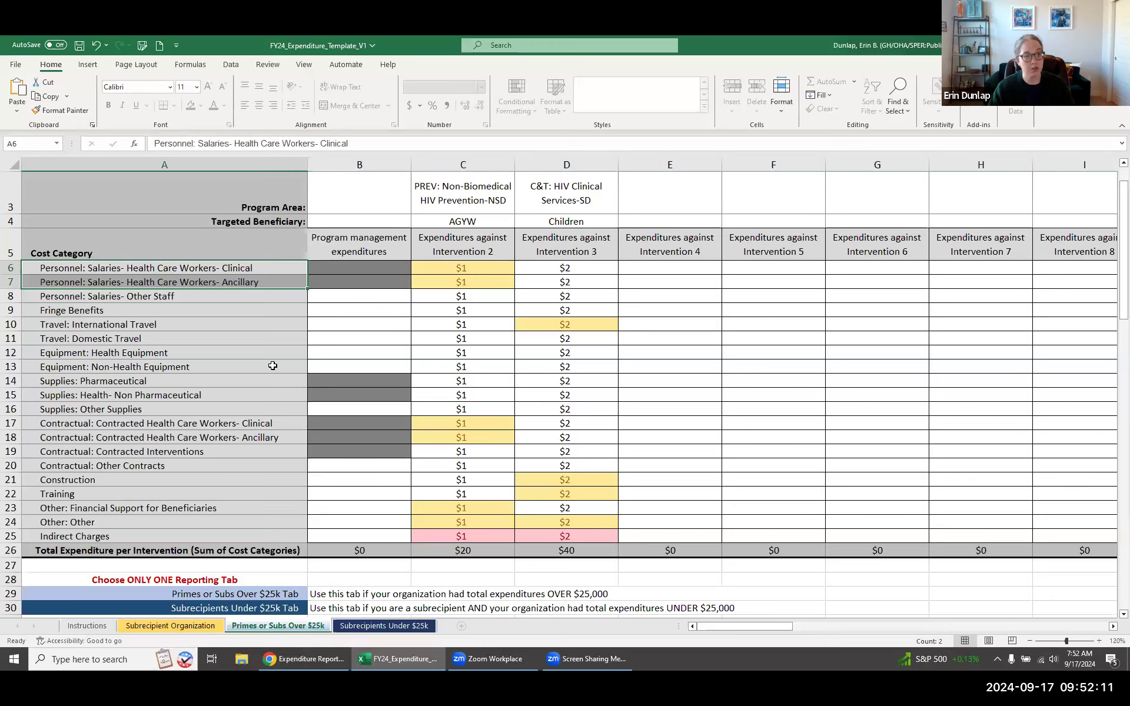
left_click(259, 267)
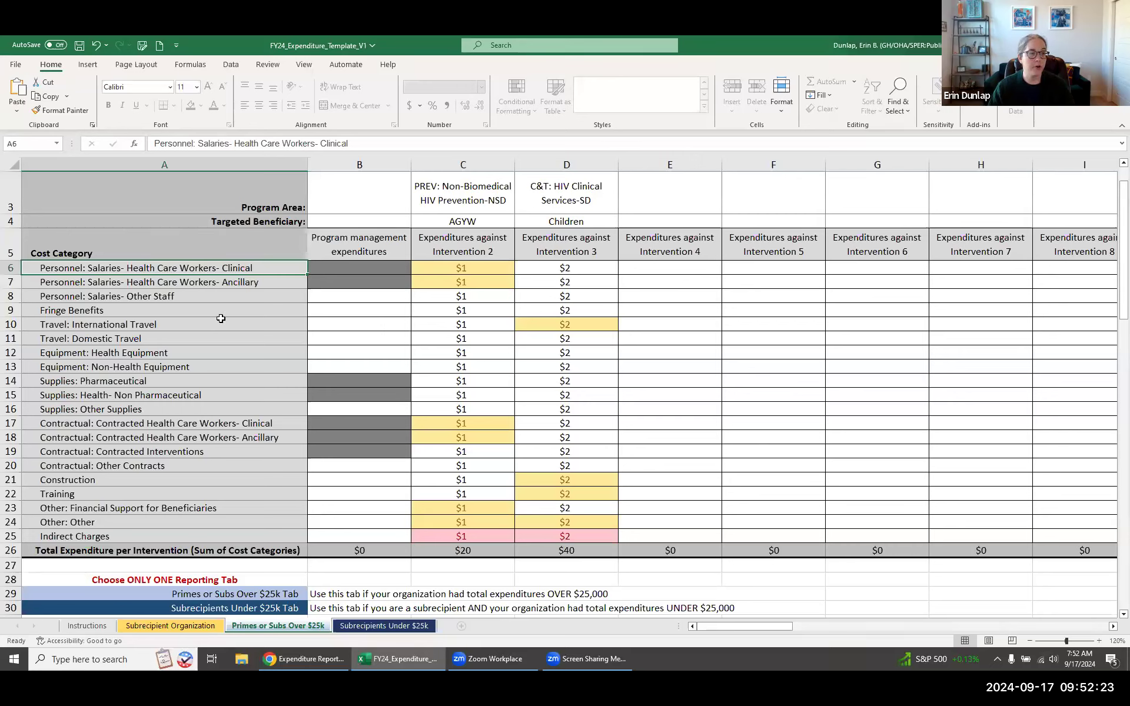
Compare the highlighting of clinical and ancillary salaries between Interventions 2 and 3, and check Intervention 2's international travel expenditure
left_click(485, 270)
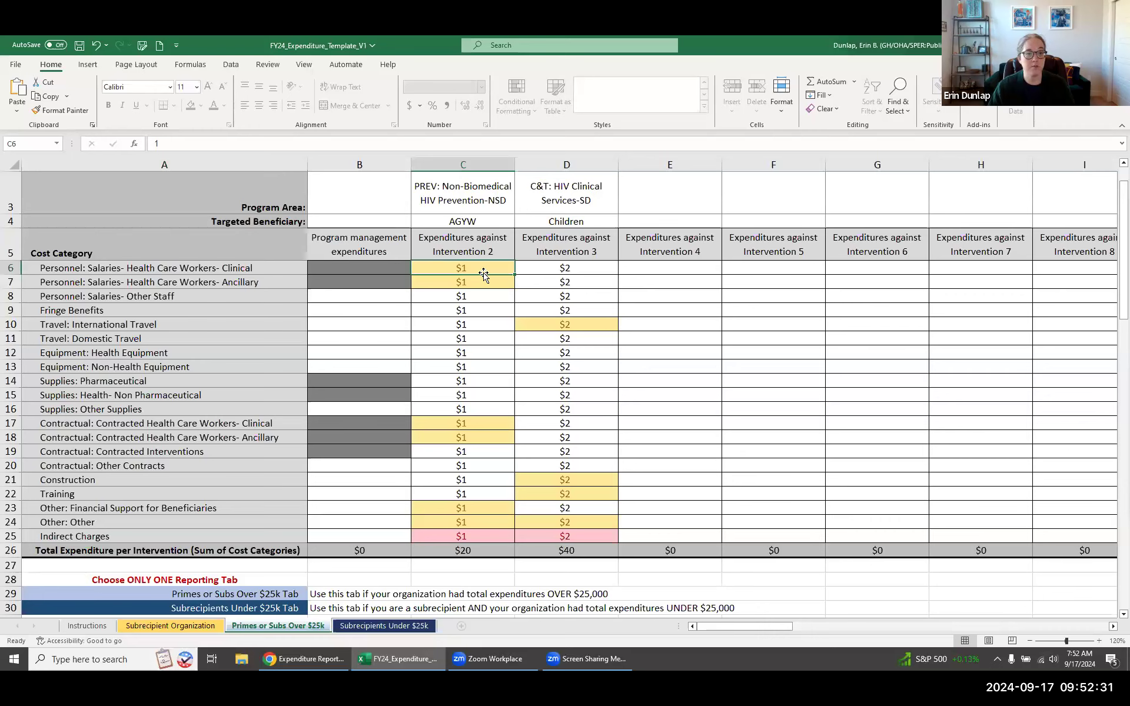
left_click(484, 160)
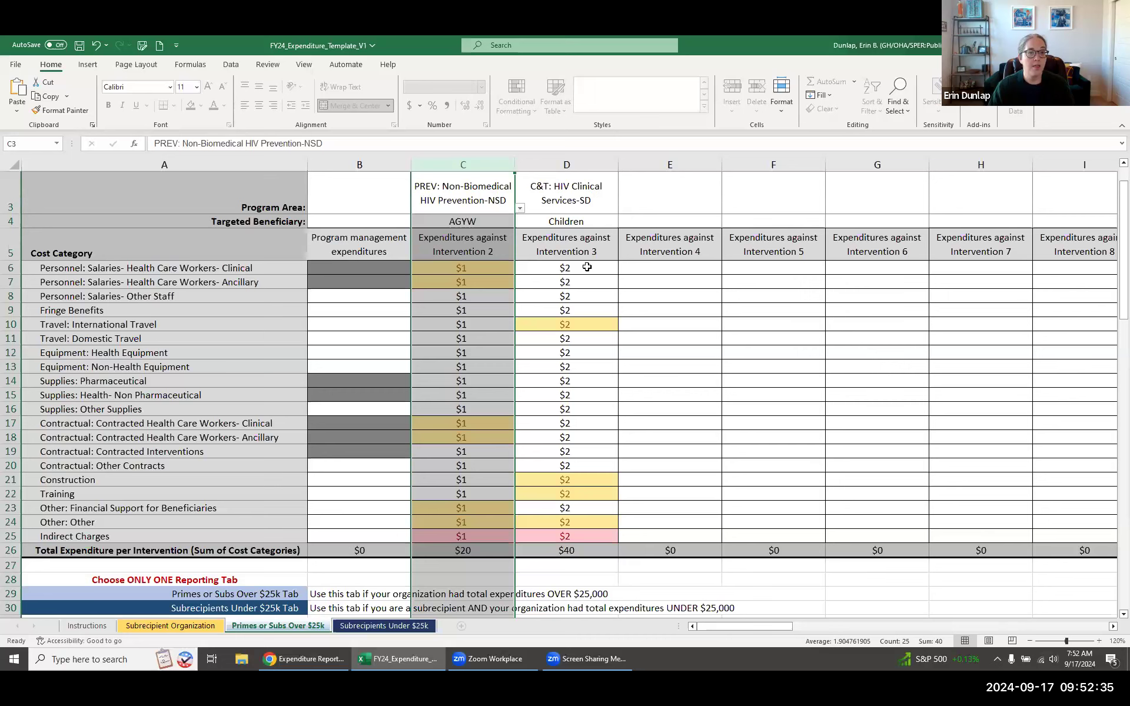
left_click(575, 167)
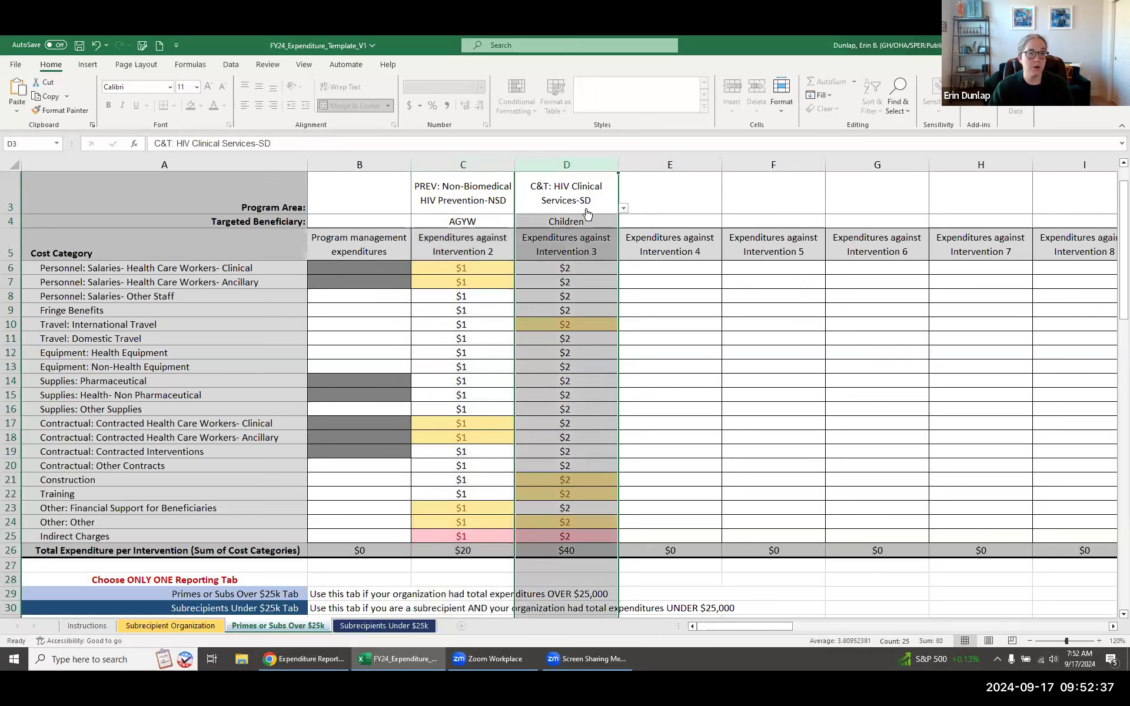
left_click(581, 267)
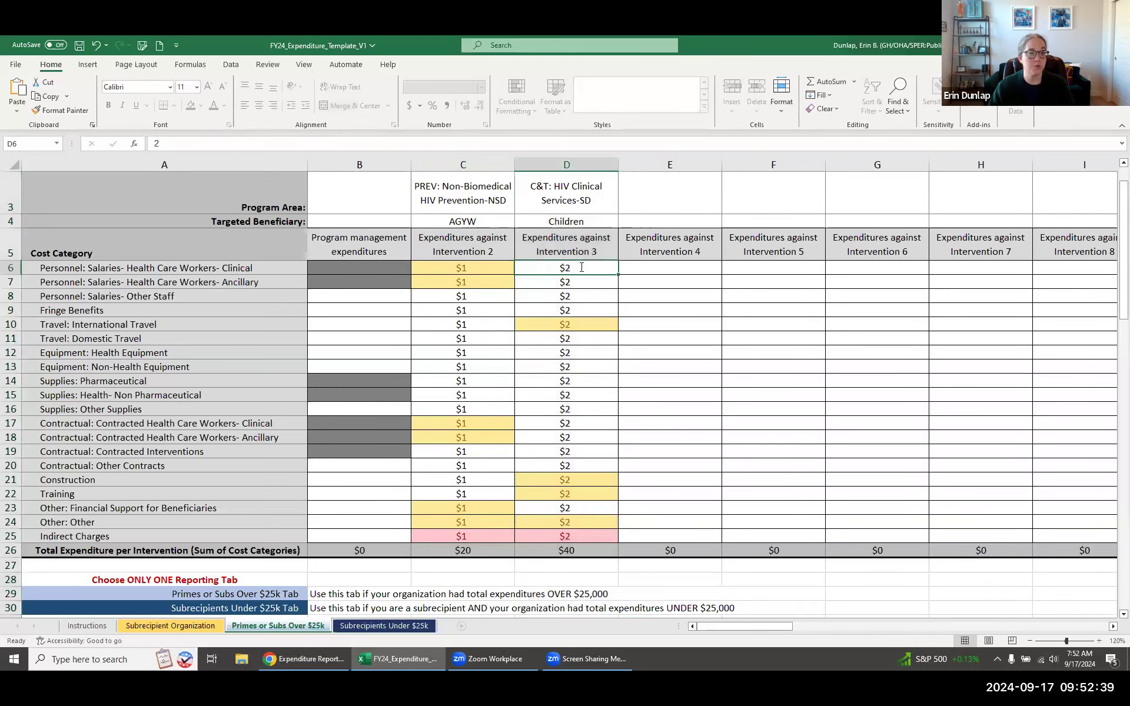
left_click(633, 271)
left_click_drag(582, 268, 582, 282)
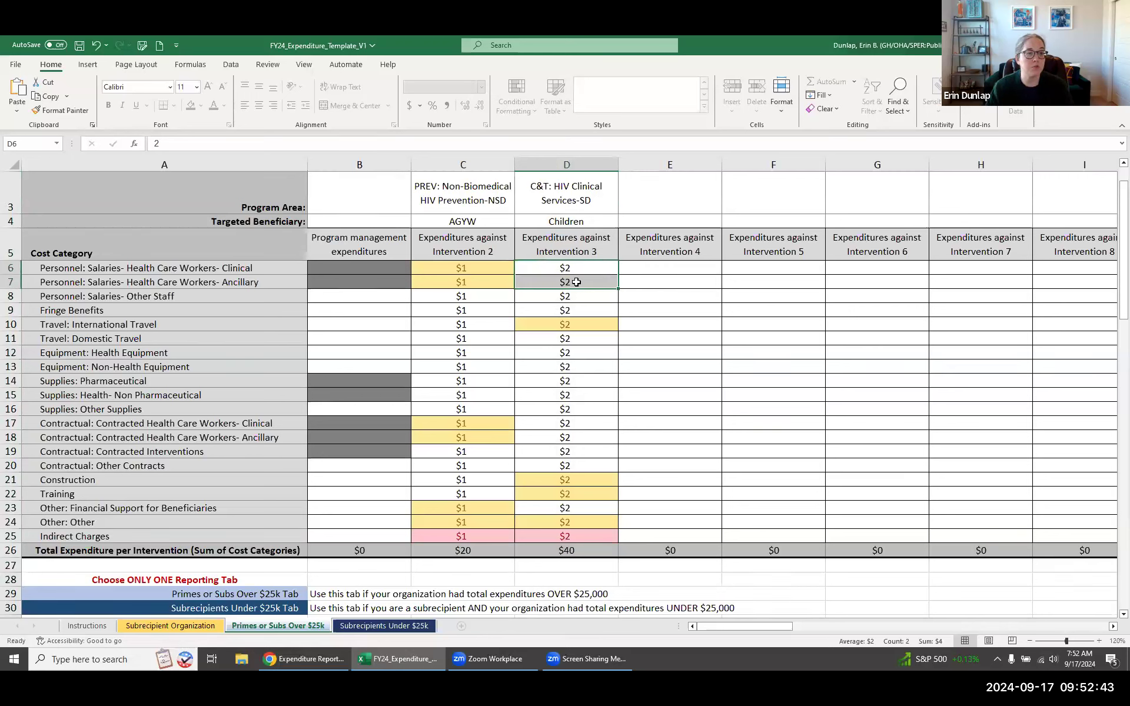
left_click(661, 304)
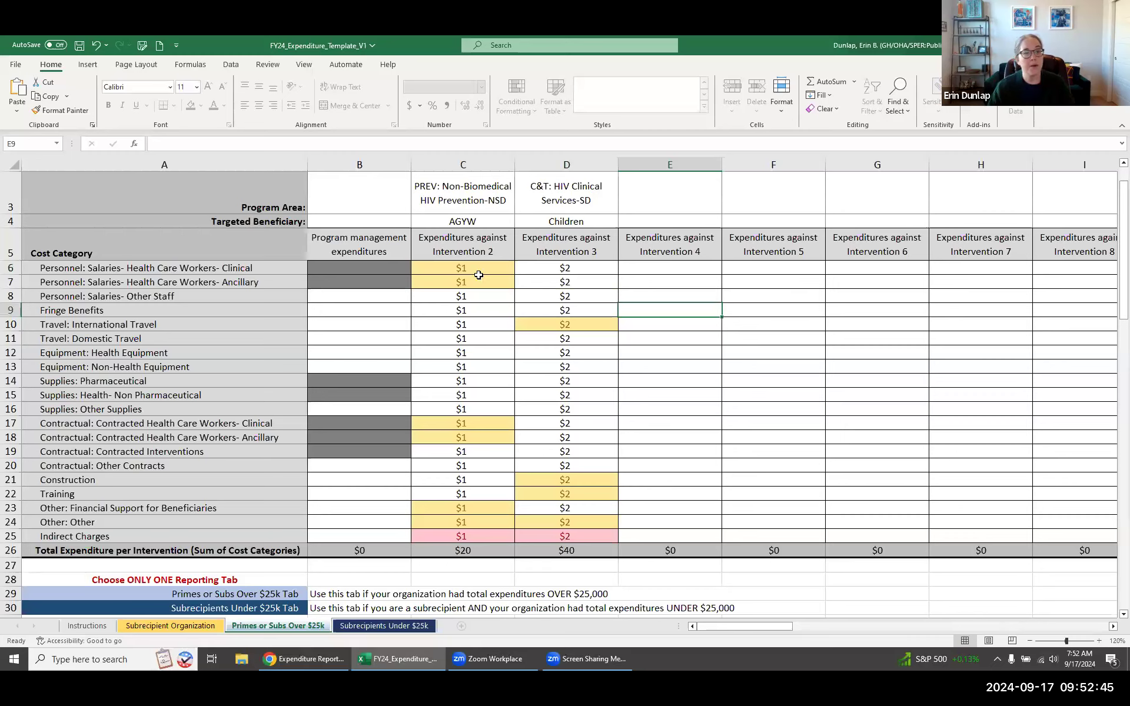
left_click_drag(479, 269, 481, 282)
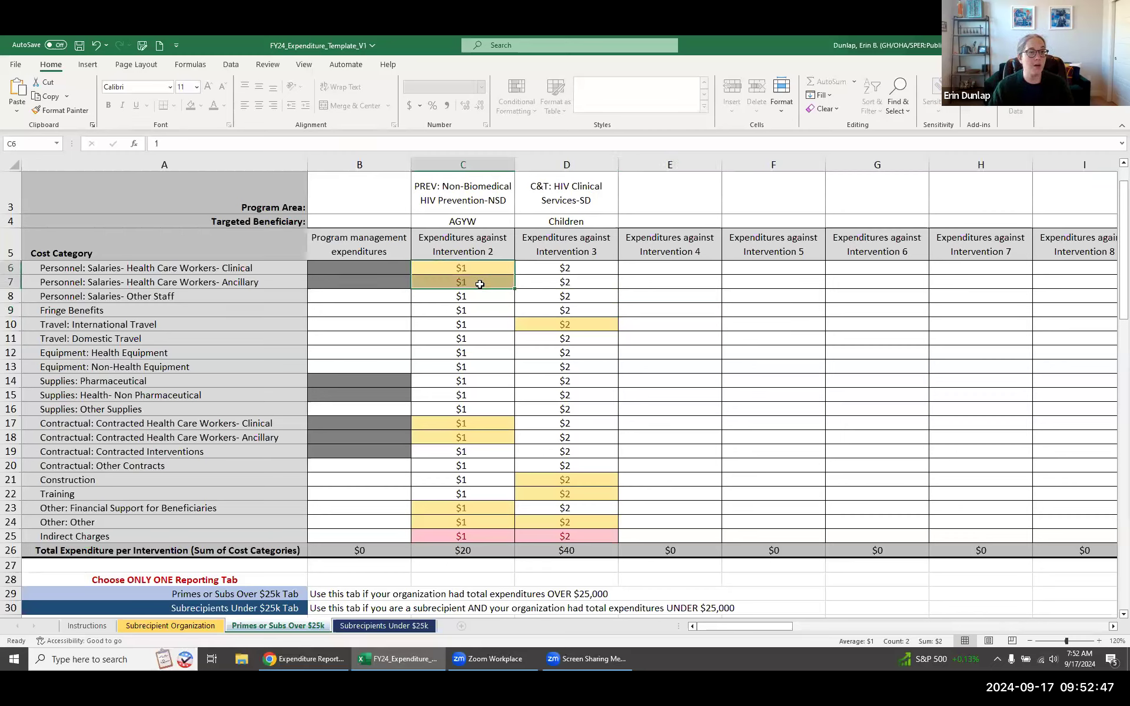
left_click(460, 322)
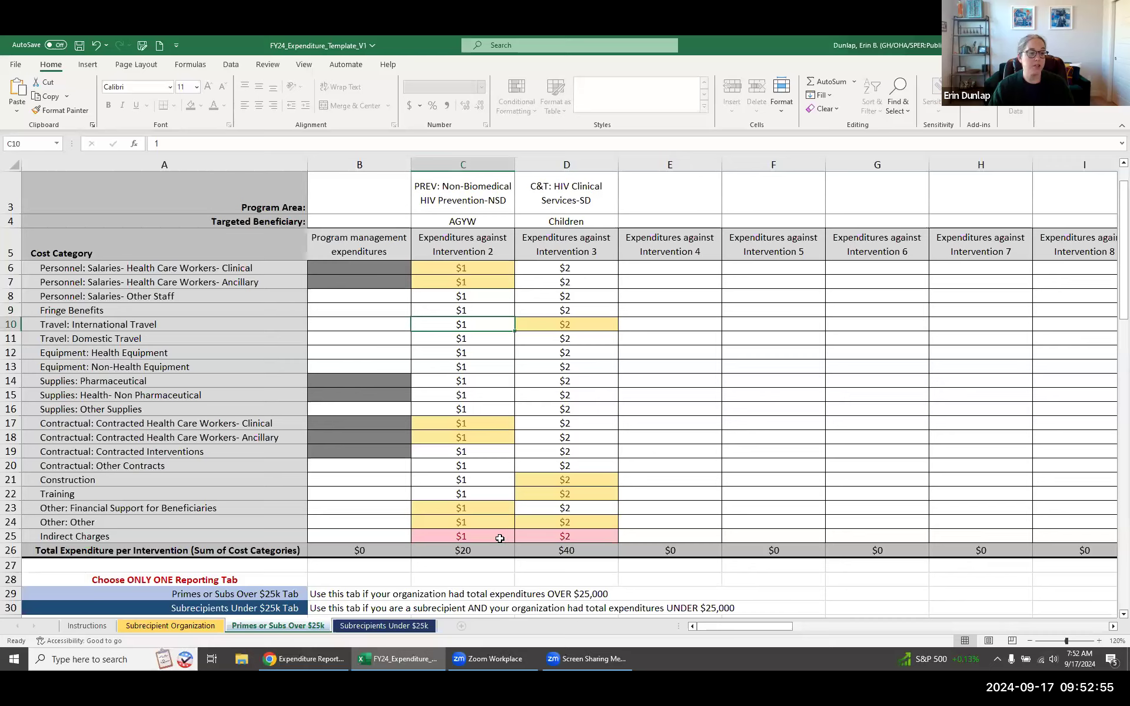
Clear the targeted beneficiary of Intervention 2 to test the blank-field check, and select AGYW for it again
left_click(462, 226)
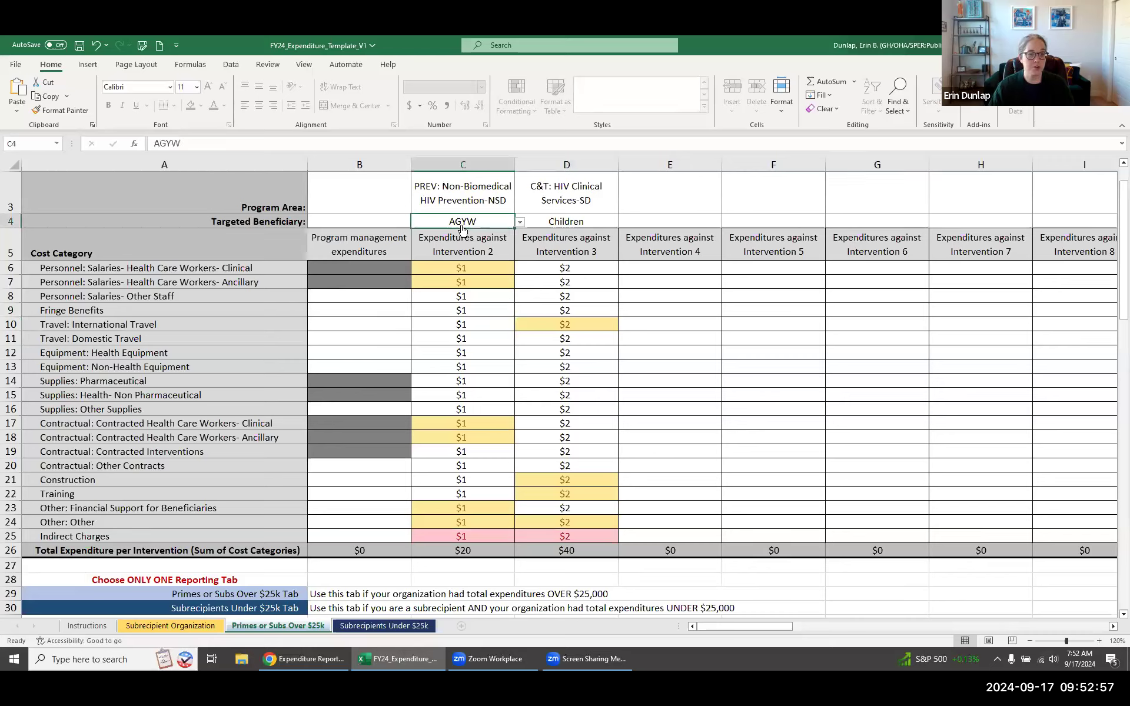
key("Delete")
key("Return")
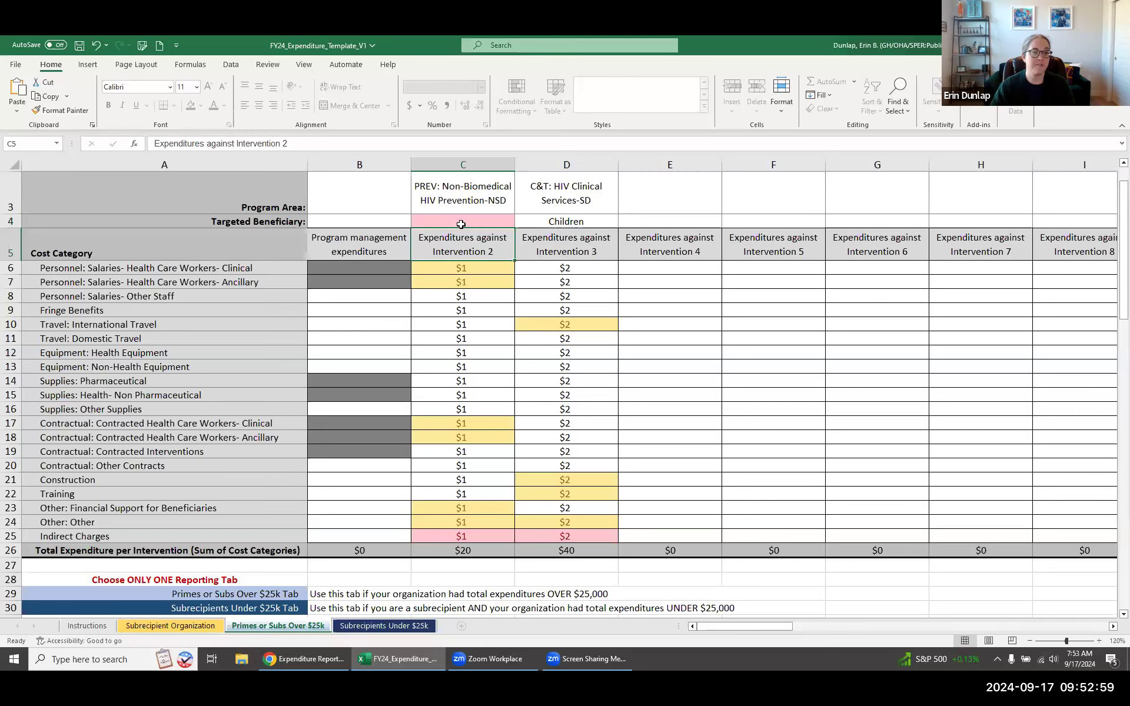
left_click(427, 225)
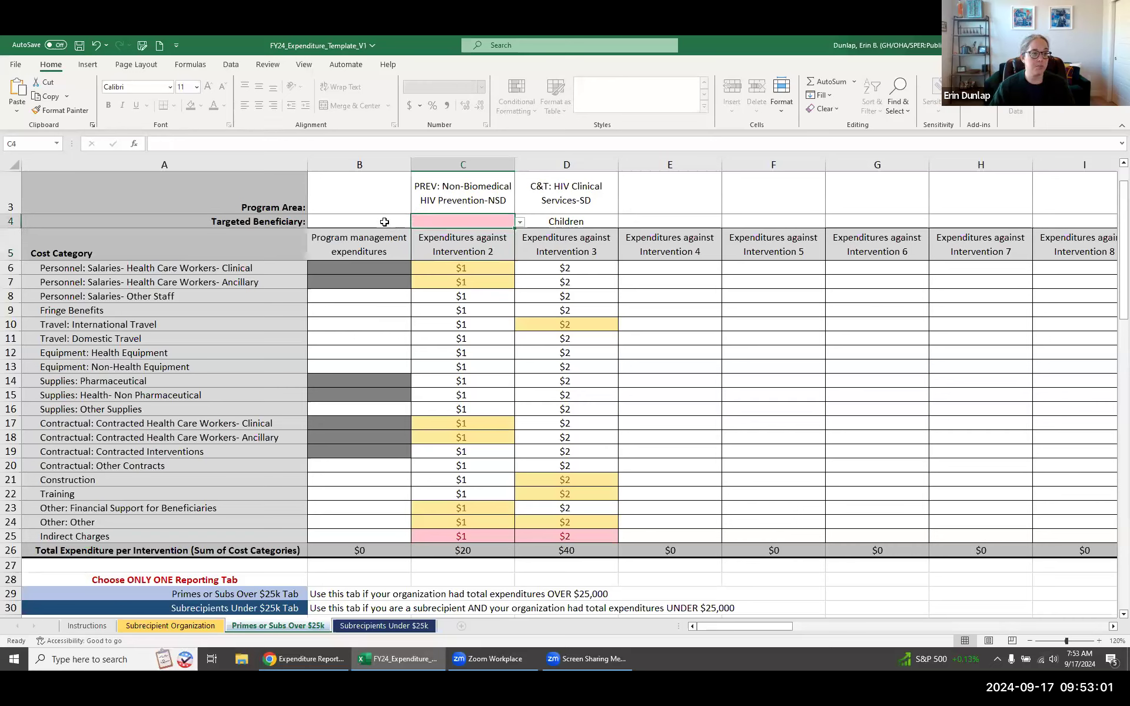
left_click(520, 223)
left_click(459, 245)
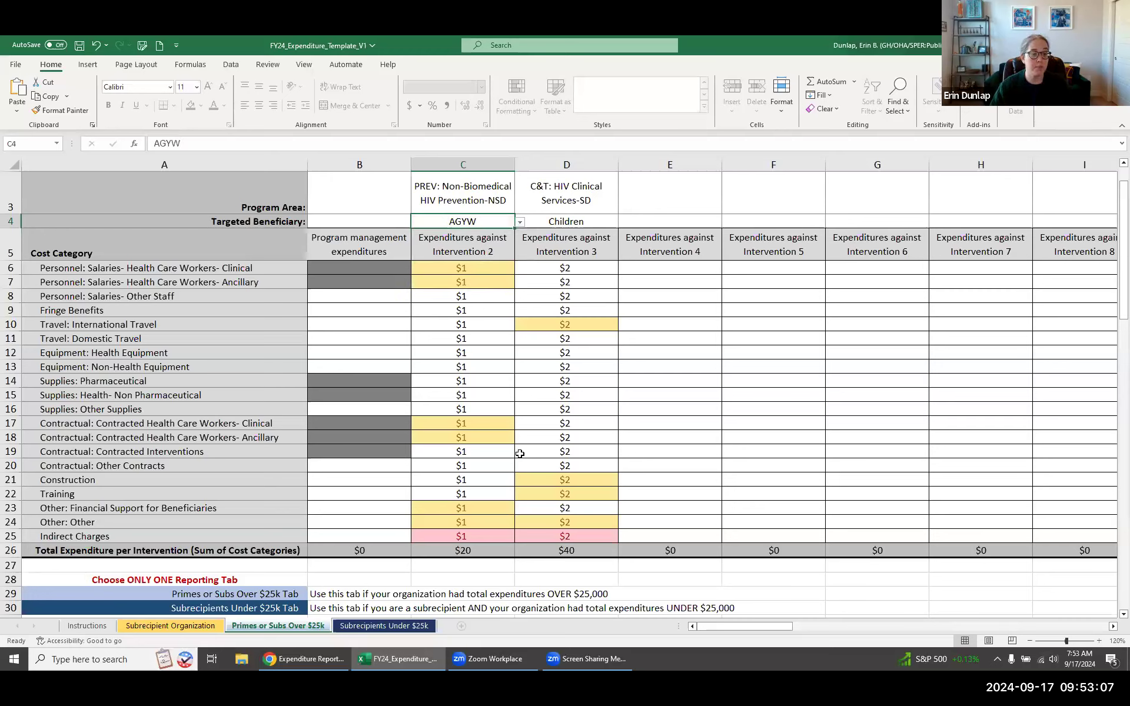
Review the indirect charges of Interventions 2 and 3, and enter 1 as the indirect charges under program management
left_click(495, 538)
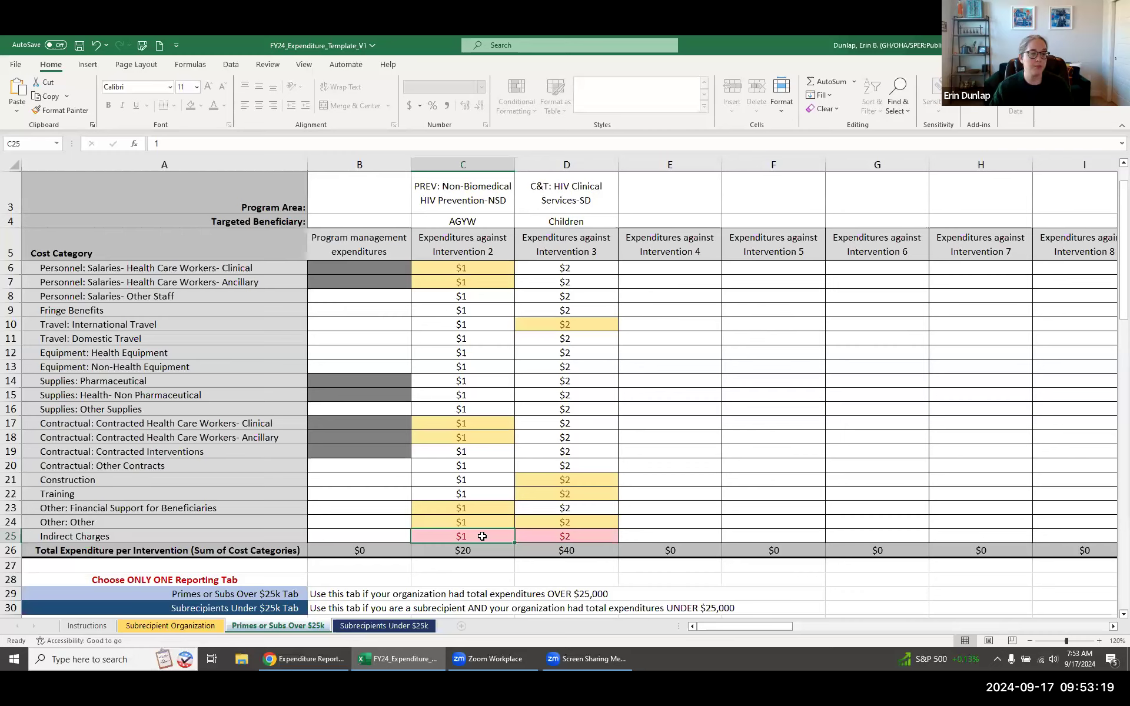
left_click(472, 158)
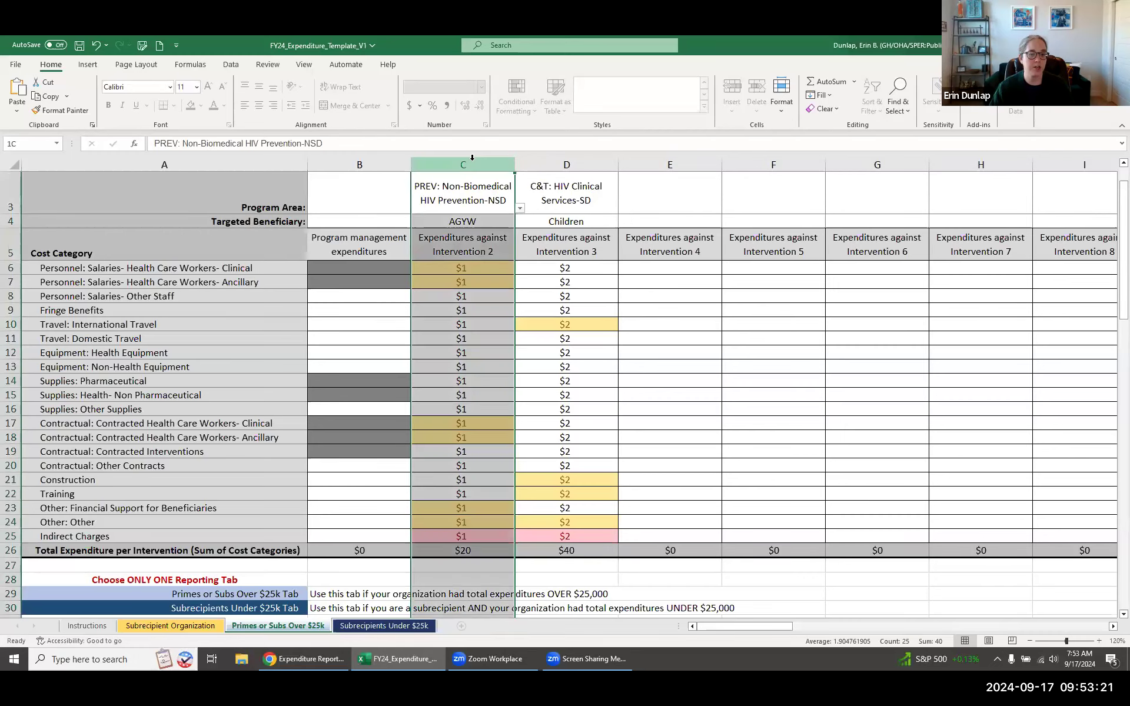
left_click_drag(449, 534, 555, 542)
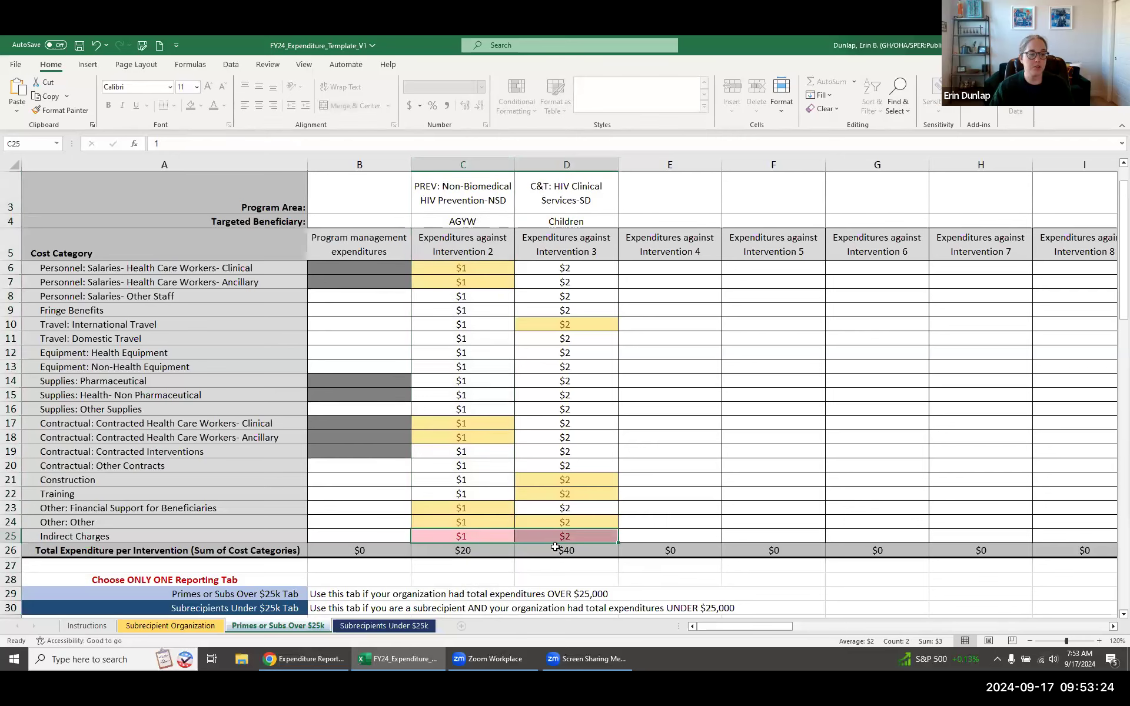
left_click(366, 537)
type("1")
key("Return")
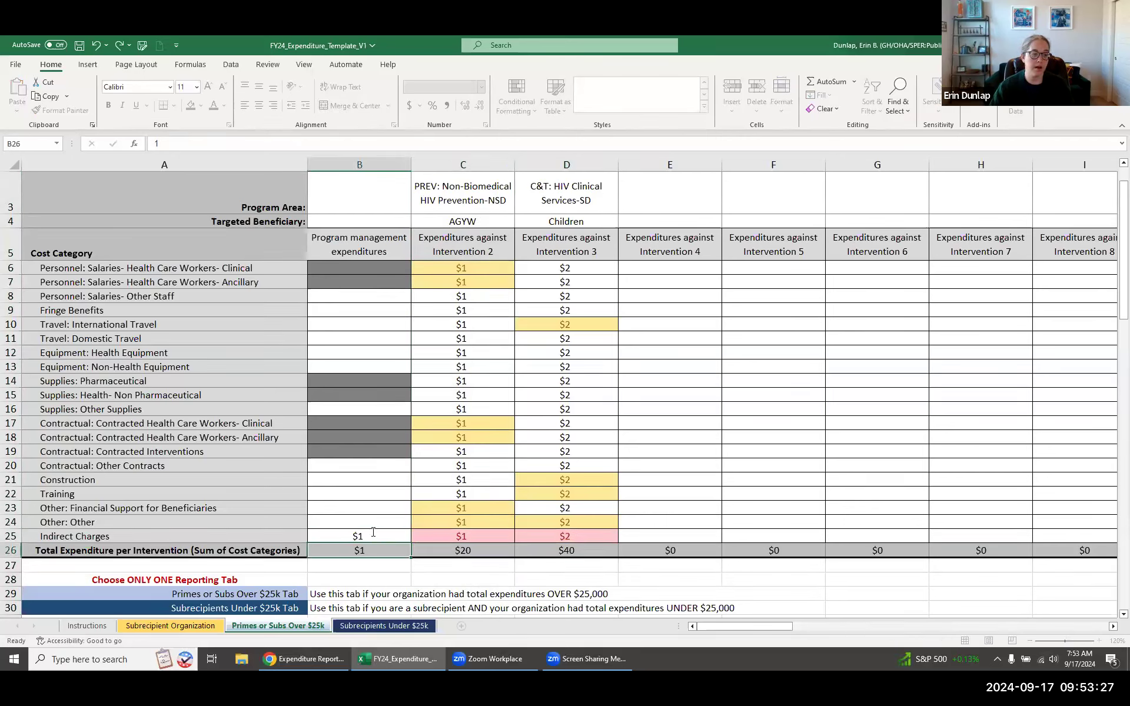
left_click(396, 538)
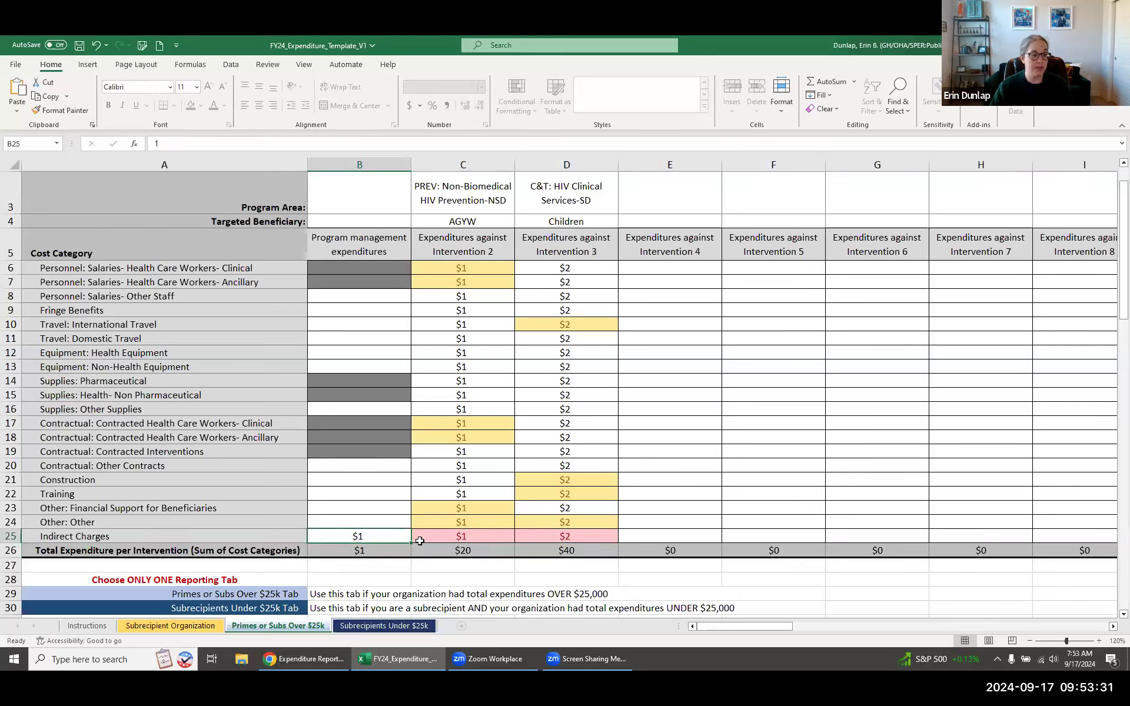
Delete the indirect charges entered for Interventions 2 and 3
left_click_drag(434, 532, 578, 533)
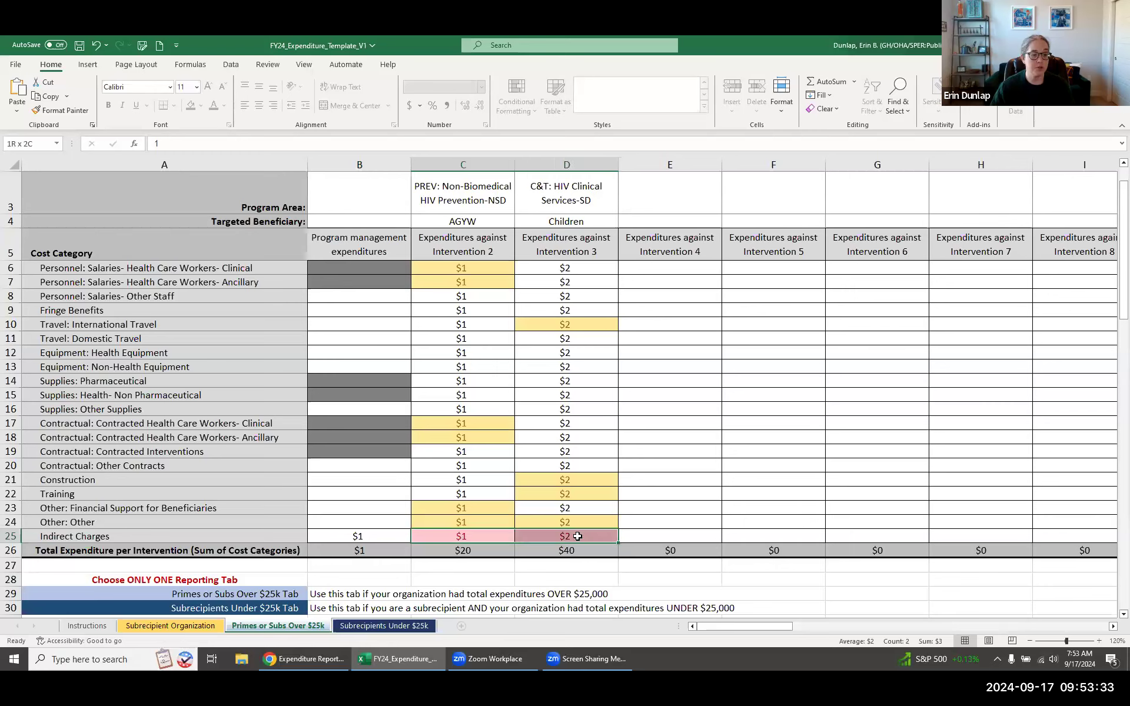
key("Delete")
key("Right")
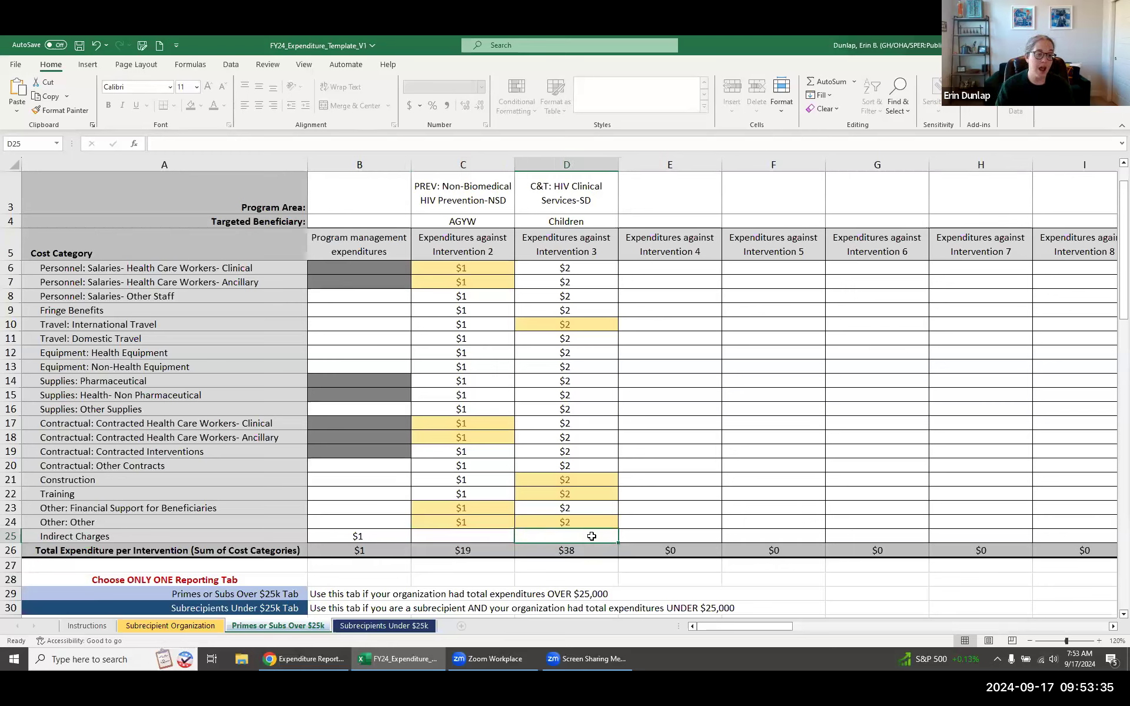
key("Right")
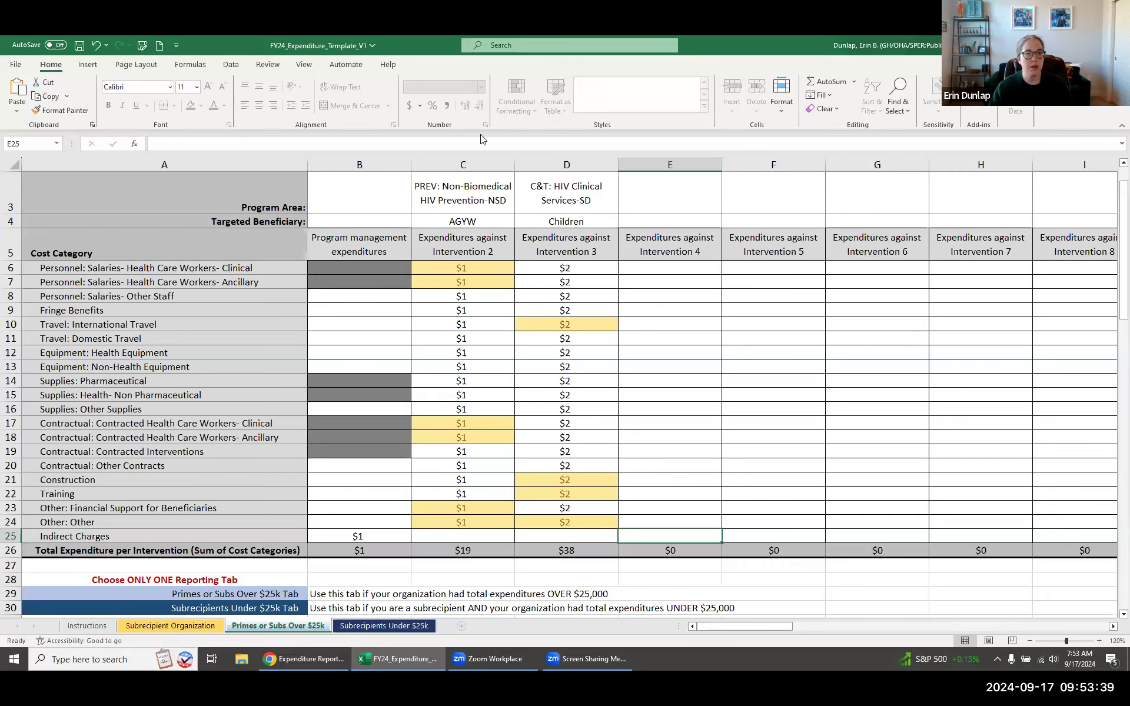
Examine the remaining highlighted expenditures of Interventions 2 and 3, comparing international travel with each intervention's program area
left_click_drag(462, 165, 566, 165)
left_click(724, 357)
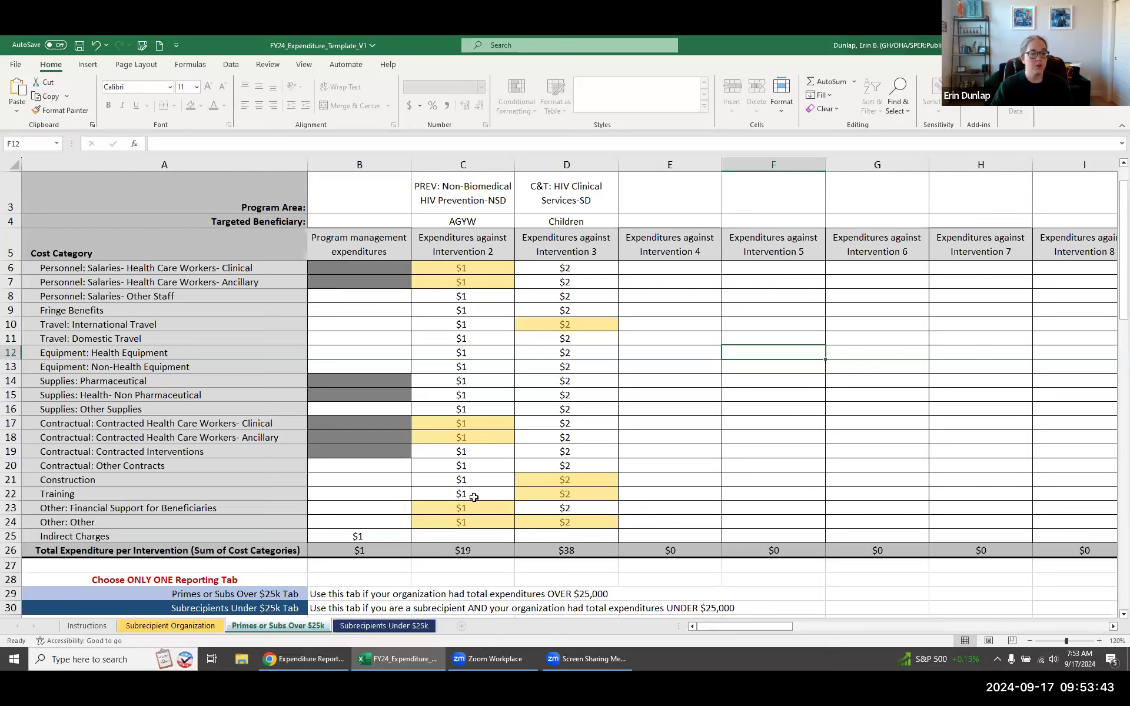
left_click(577, 321)
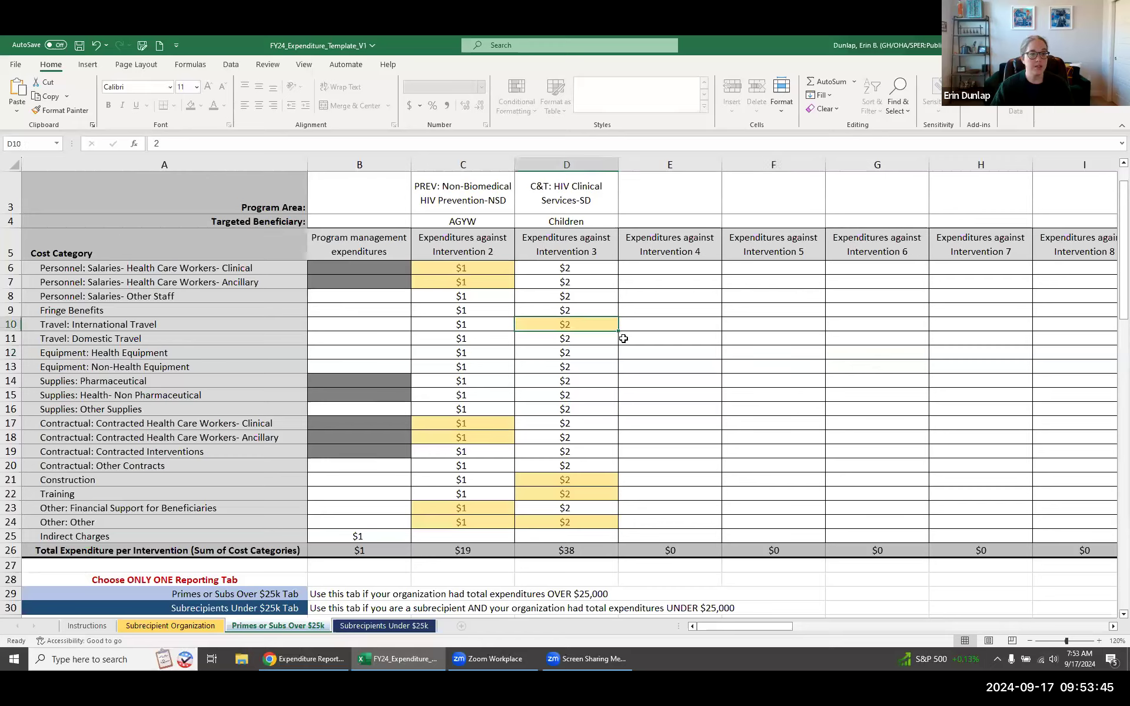
left_click(600, 198)
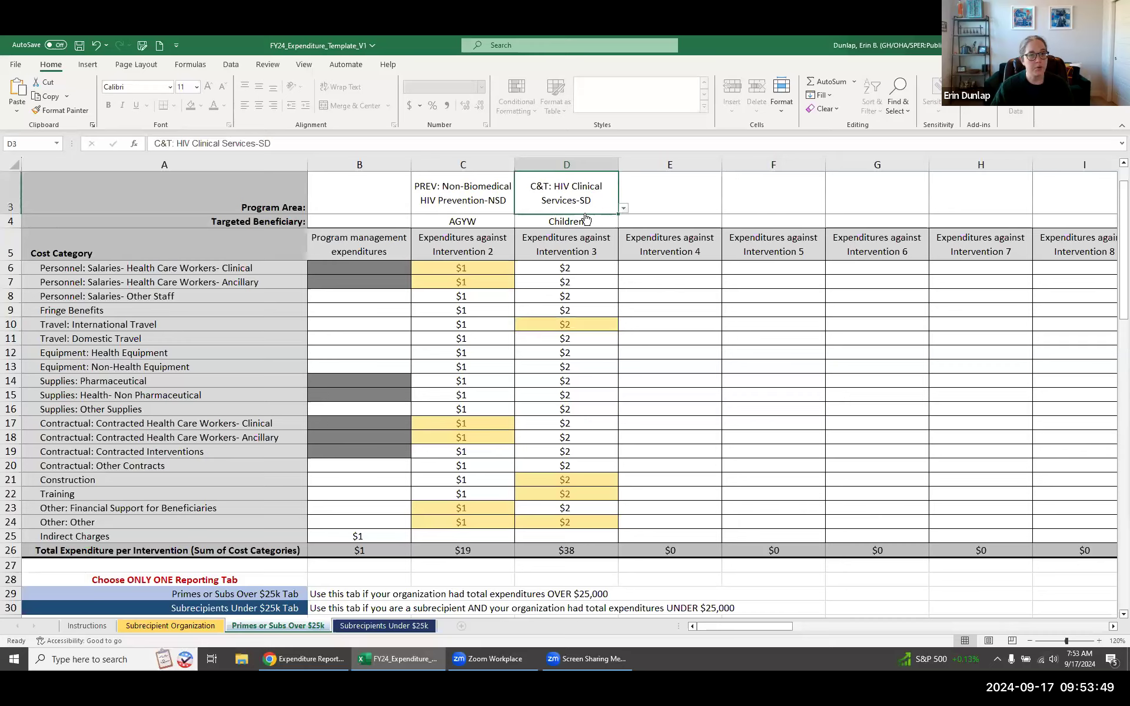
left_click(600, 322)
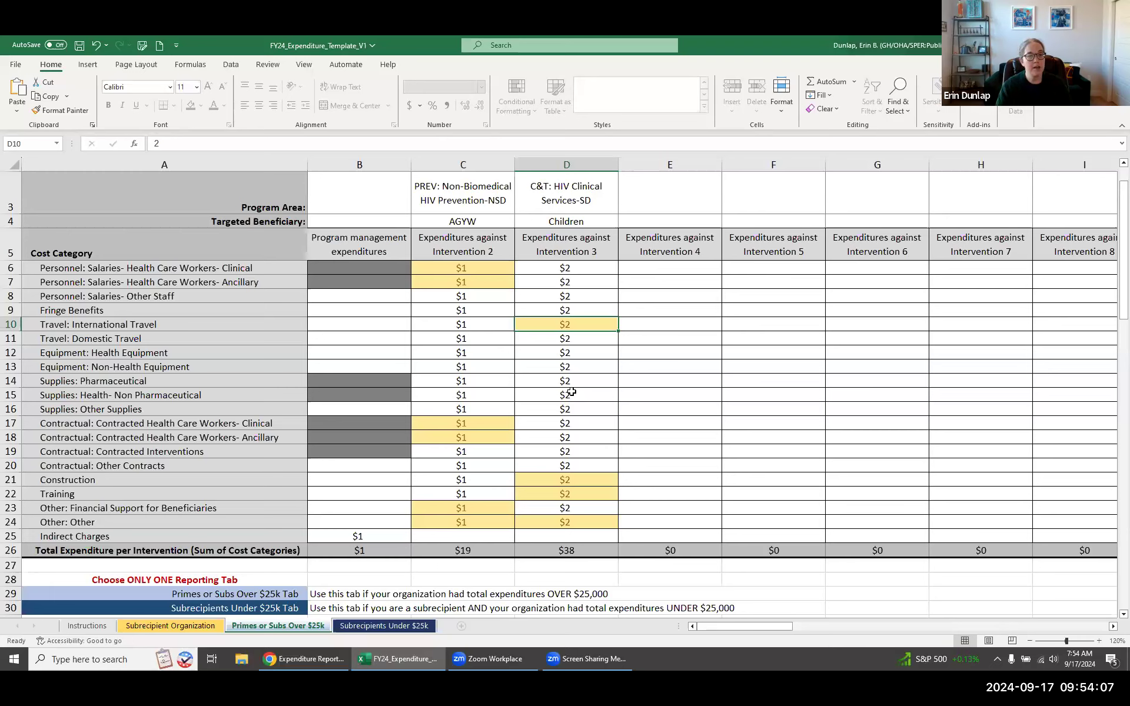
left_click(472, 324)
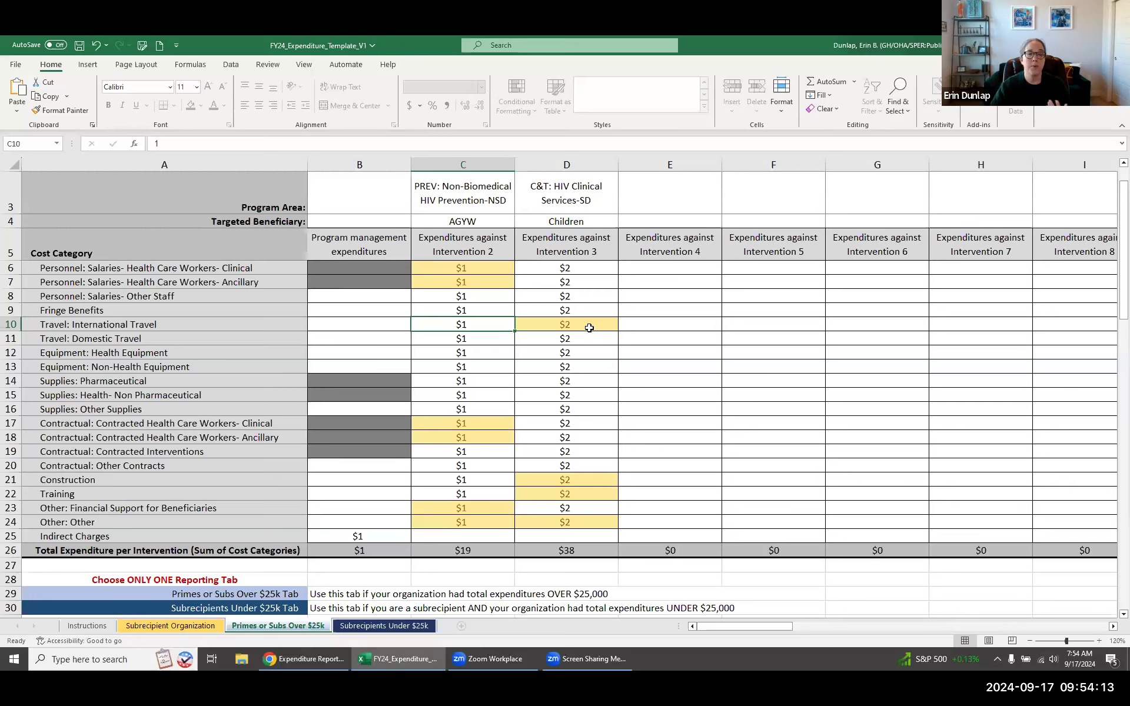
left_click_drag(482, 271, 566, 523)
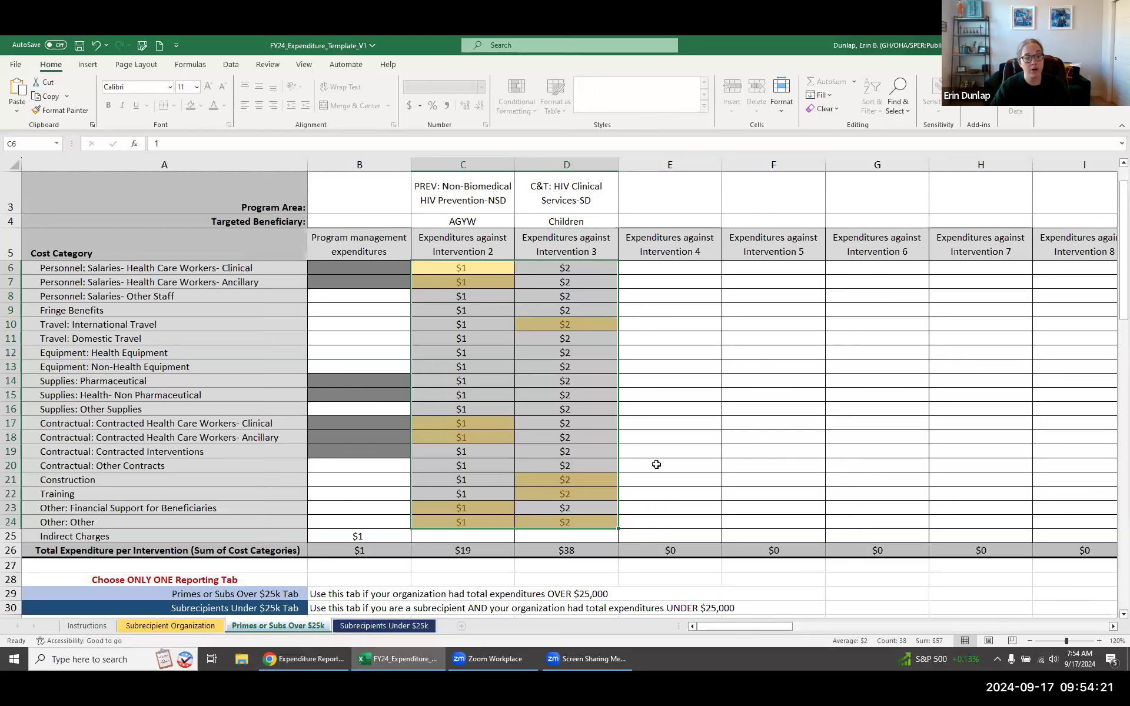
Enter 1 as the indirect charges for Intervention 3 and check the cell highlighting against the program areas
left_click(587, 532)
type("1")
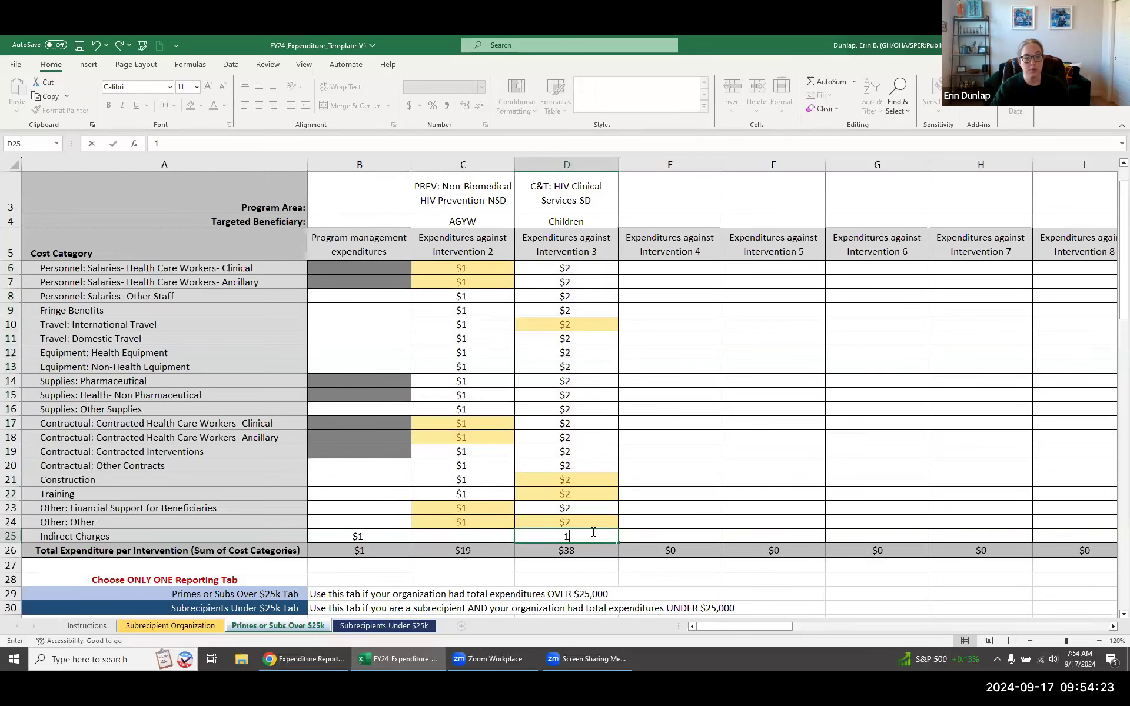
key("Return")
left_click(735, 415)
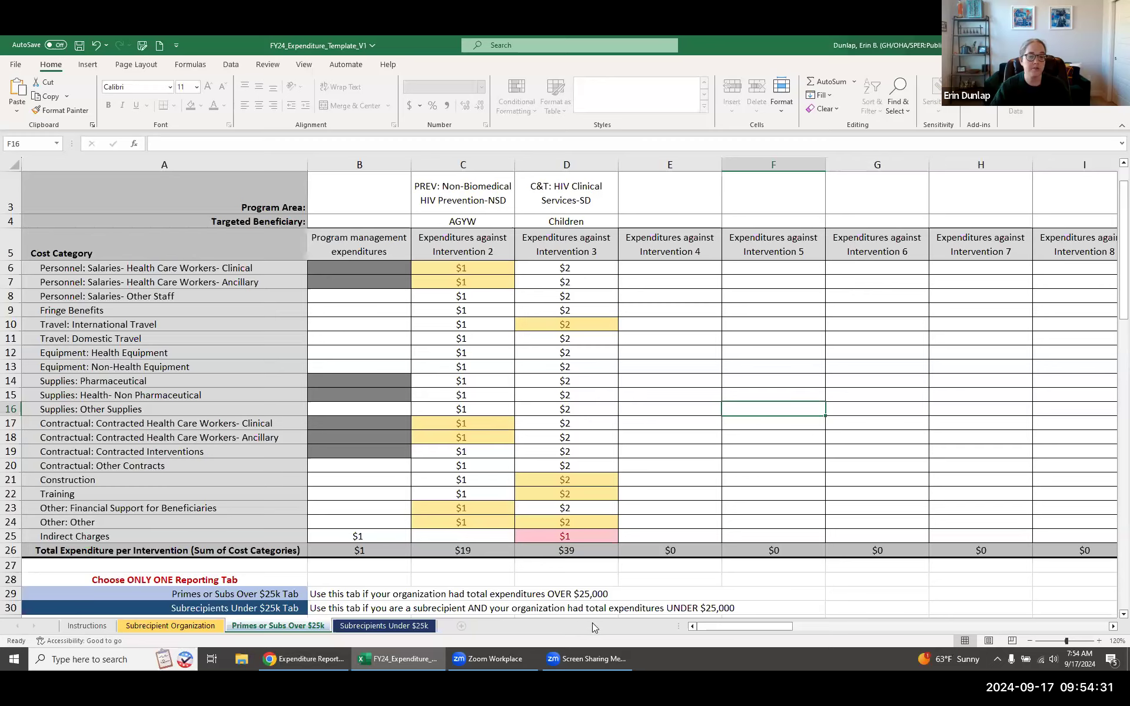
left_click(469, 186)
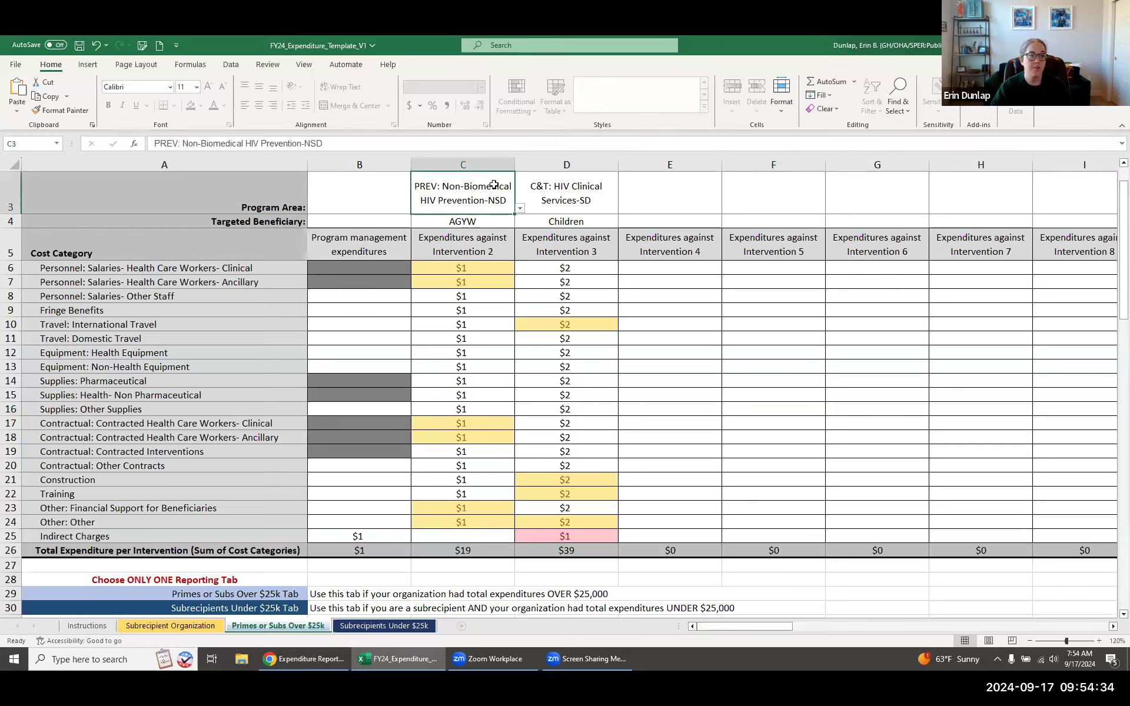
Review the program area and targeted beneficiary options of Intervention 2, and the total columns beyond Intervention 35
left_click(521, 209)
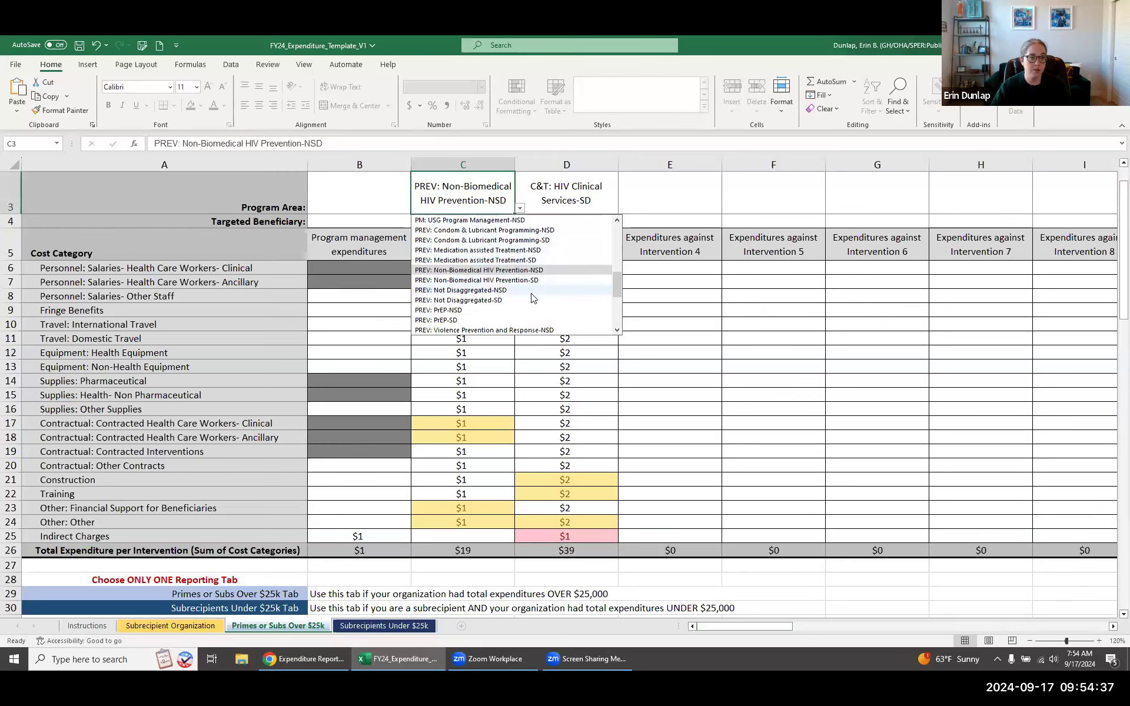
left_click(495, 221)
left_click(520, 222)
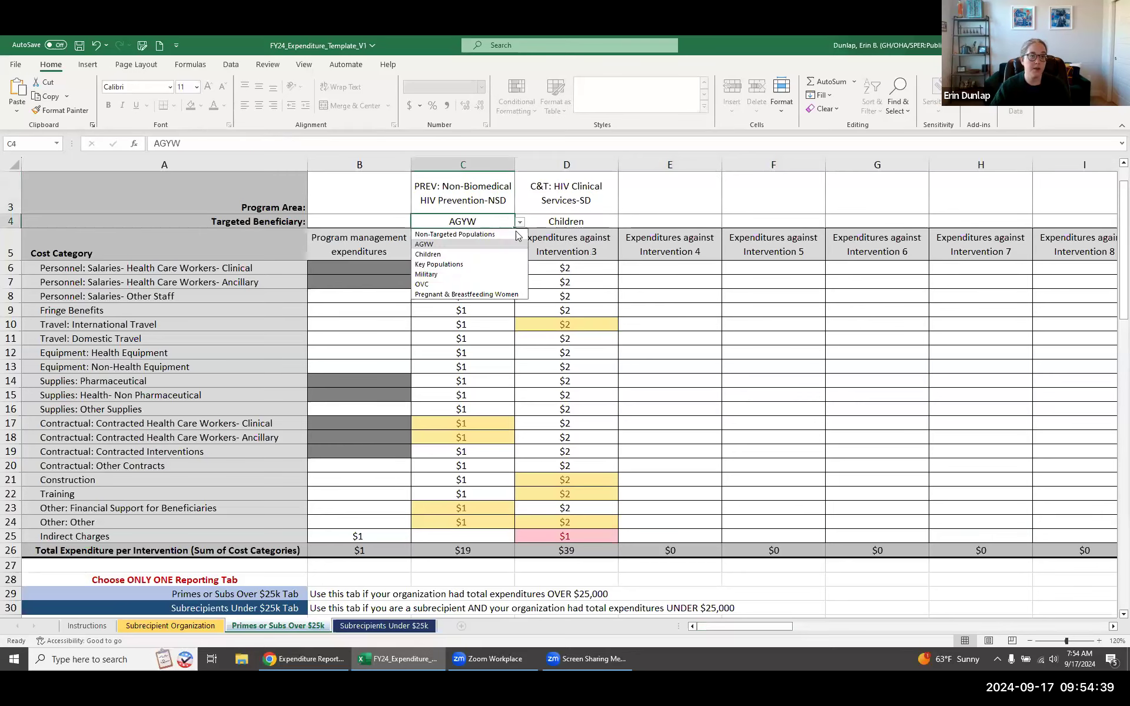
left_click(668, 283)
left_click_drag(760, 624, 1099, 605)
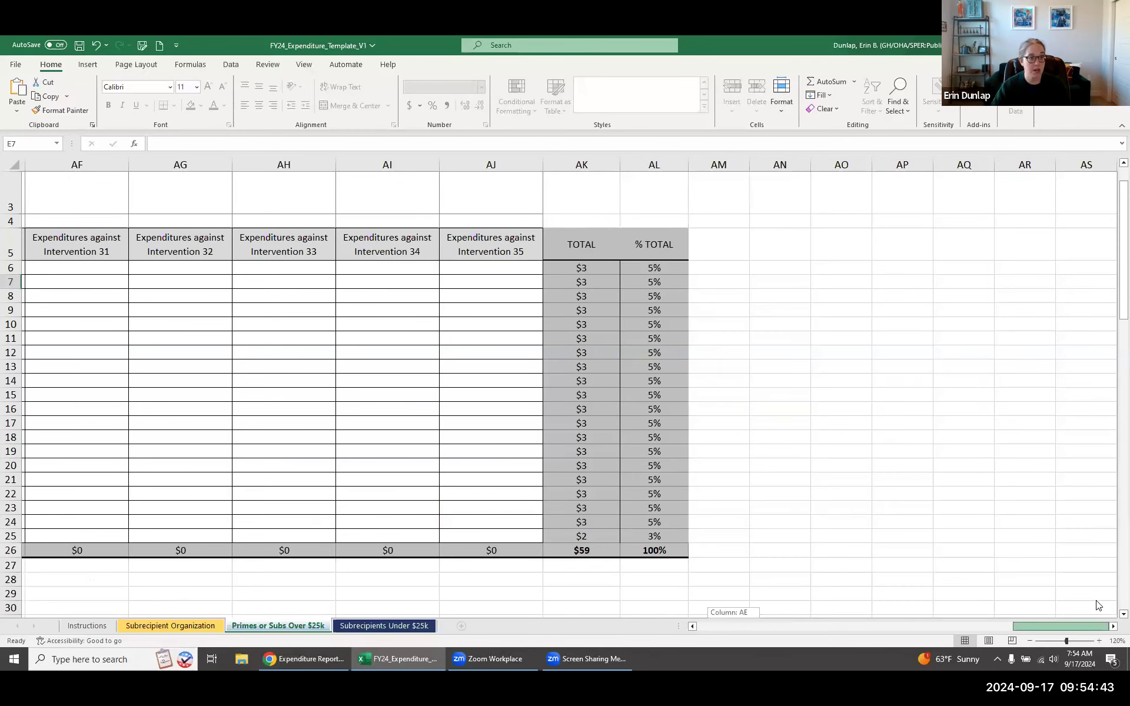
left_click_drag(1049, 610, 610, 630)
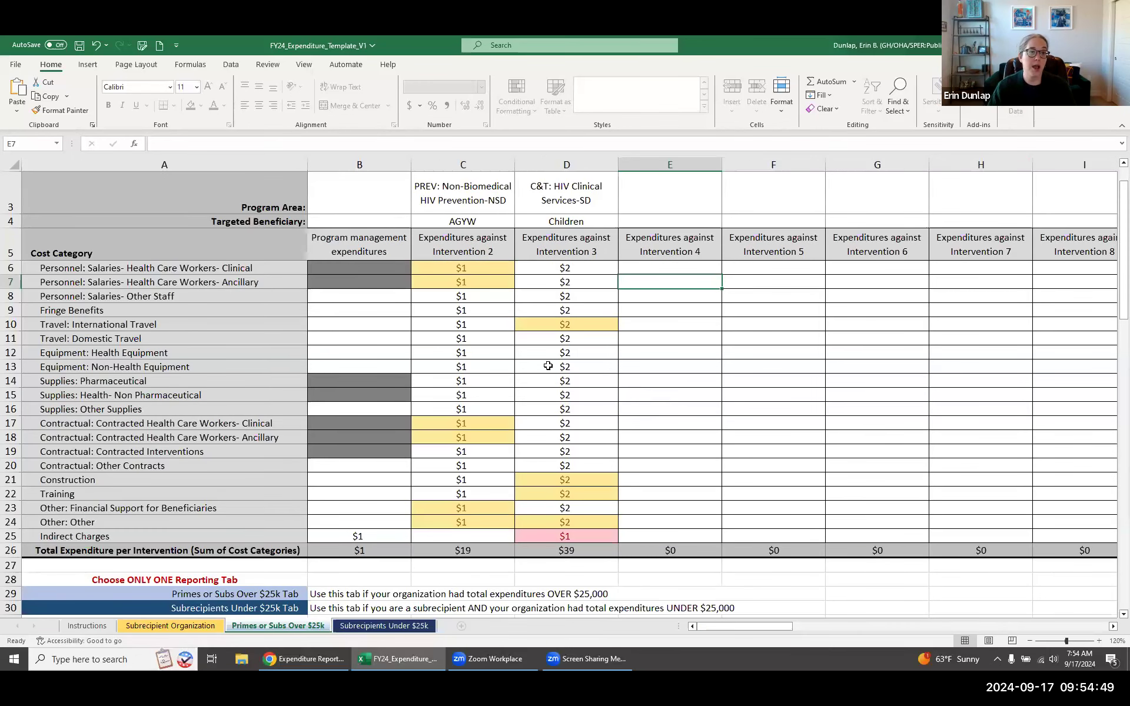
Examine the whole Intervention 2 column, comparing its highlighted expenditures with the non-service-delivery program area
left_click(460, 200)
key("ctrl+space")
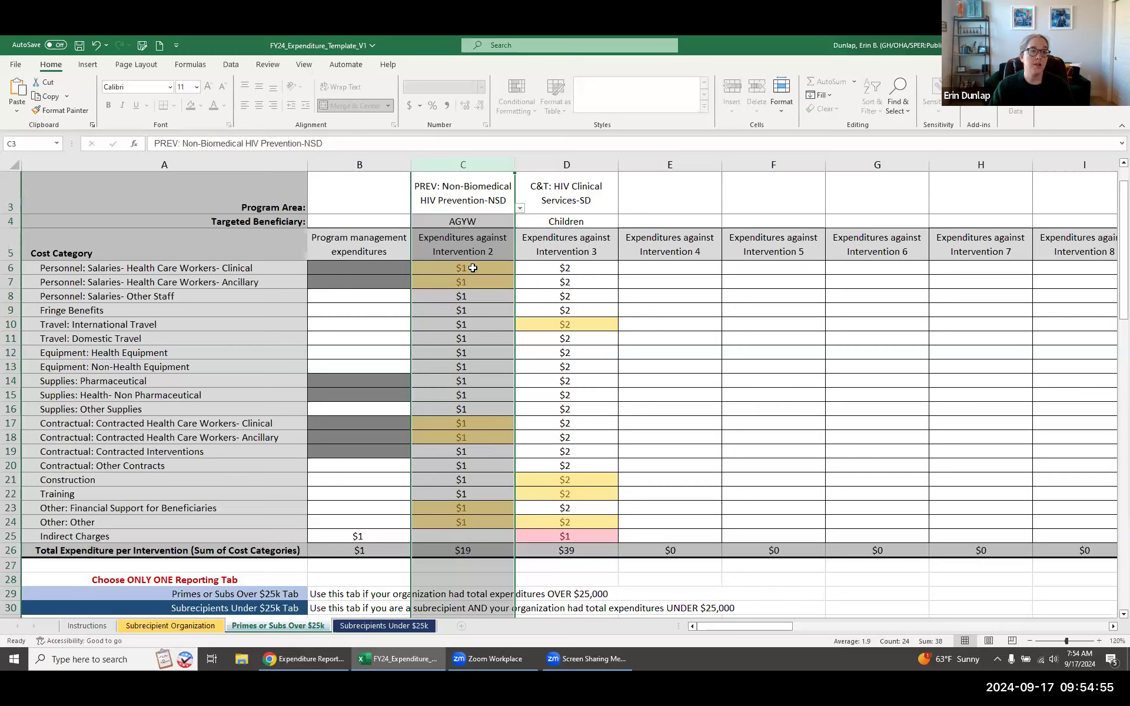
left_click(670, 310)
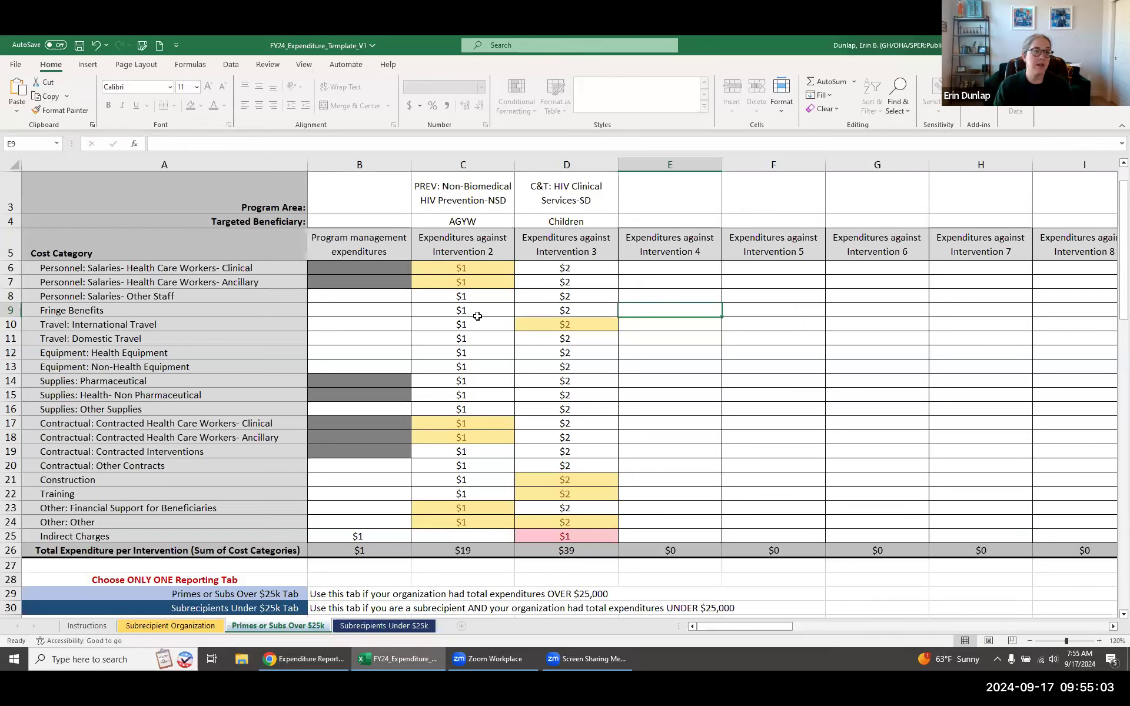
left_click(469, 164)
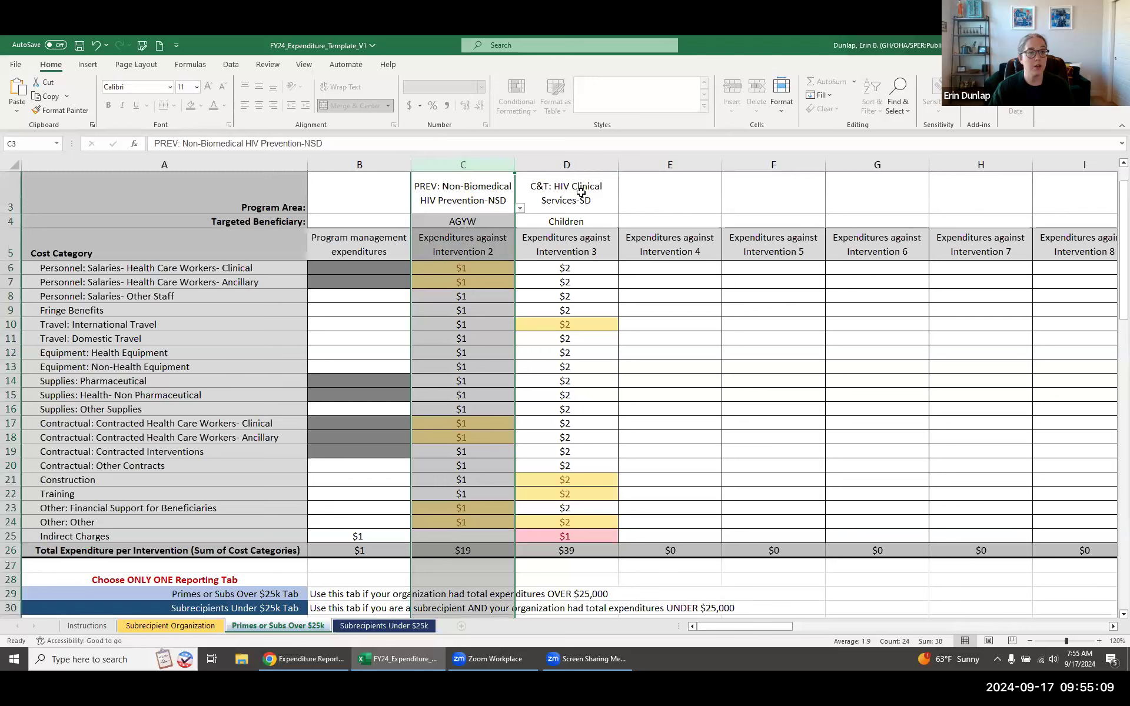
Set Intervention 4's program area to PREV: Non-Biomedical HIV Prevention-SD
left_click(717, 210)
left_click(728, 209)
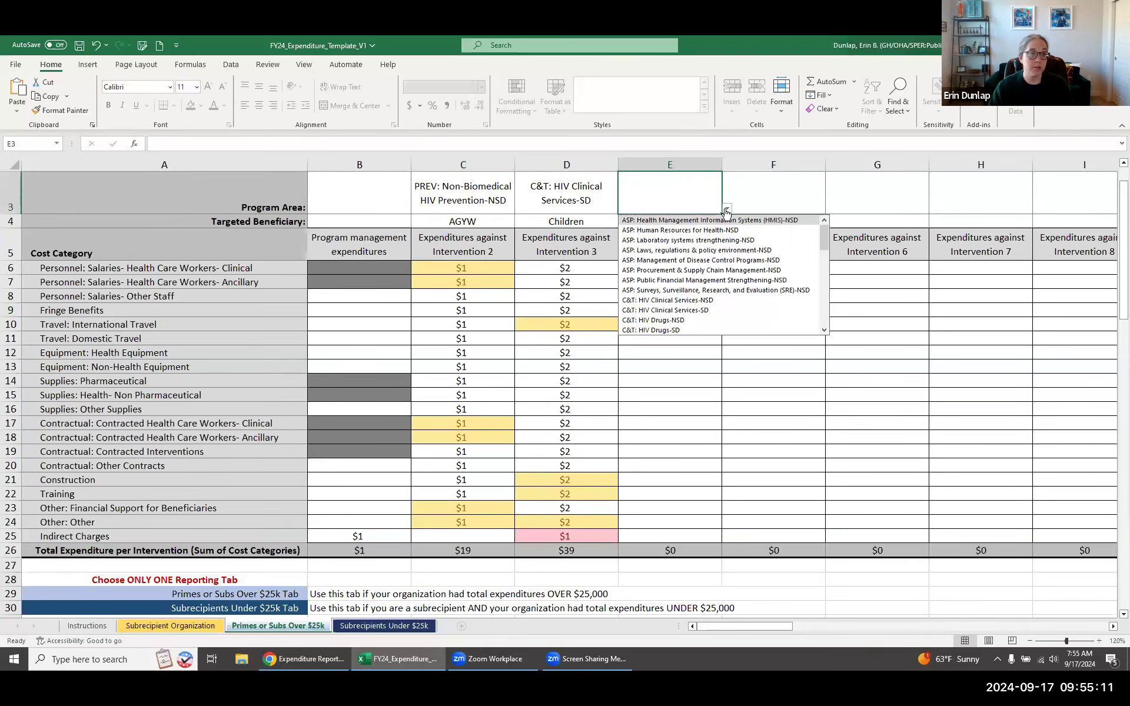
scroll(730, 272, "down", 2)
scroll(733, 323, "down", 3)
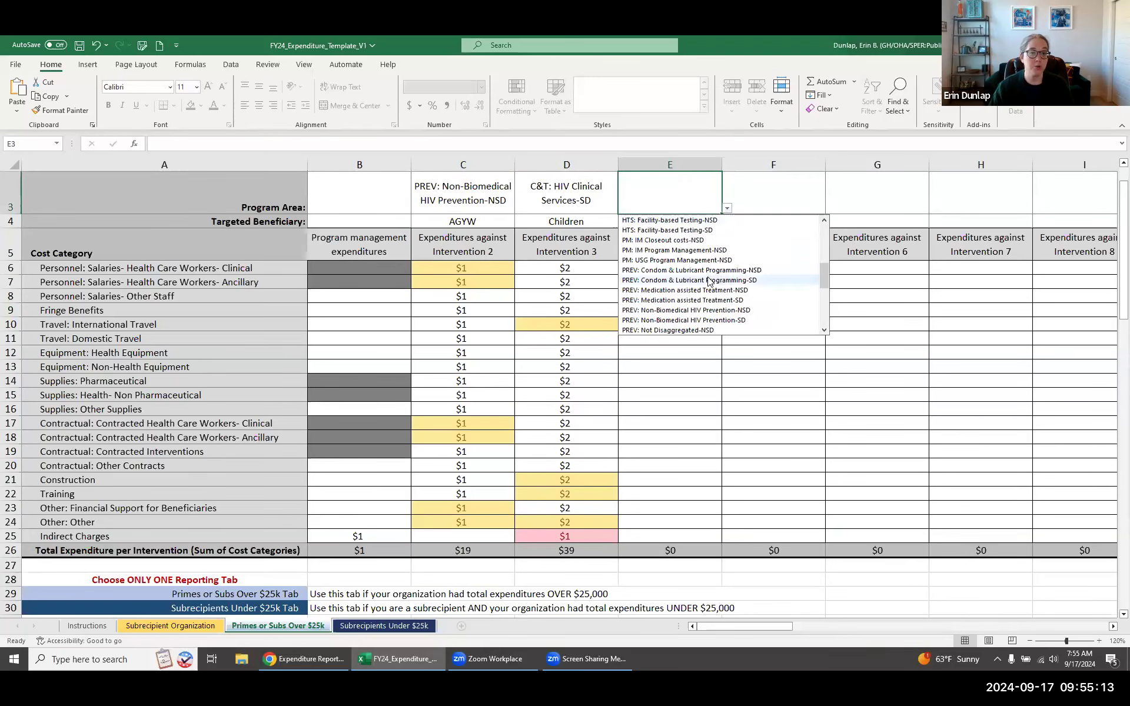
left_click(733, 322)
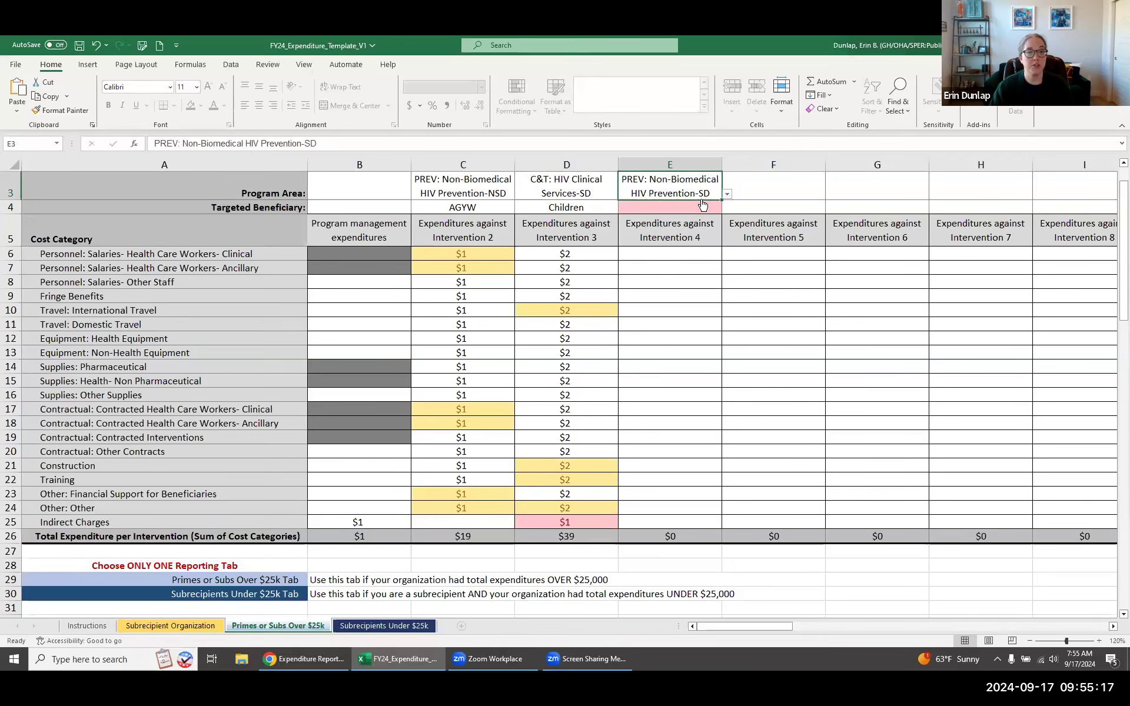
Set Intervention 4's targeted beneficiary to AGYW
left_click(728, 194)
left_click(728, 194)
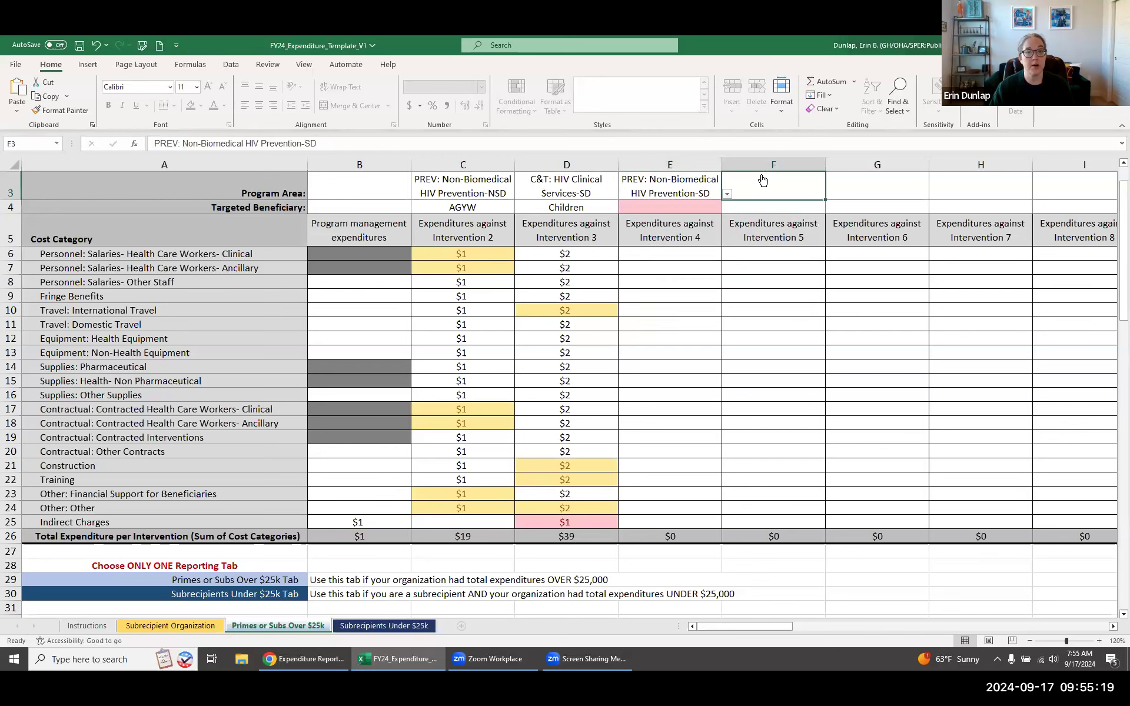
left_click(713, 207)
left_click(728, 209)
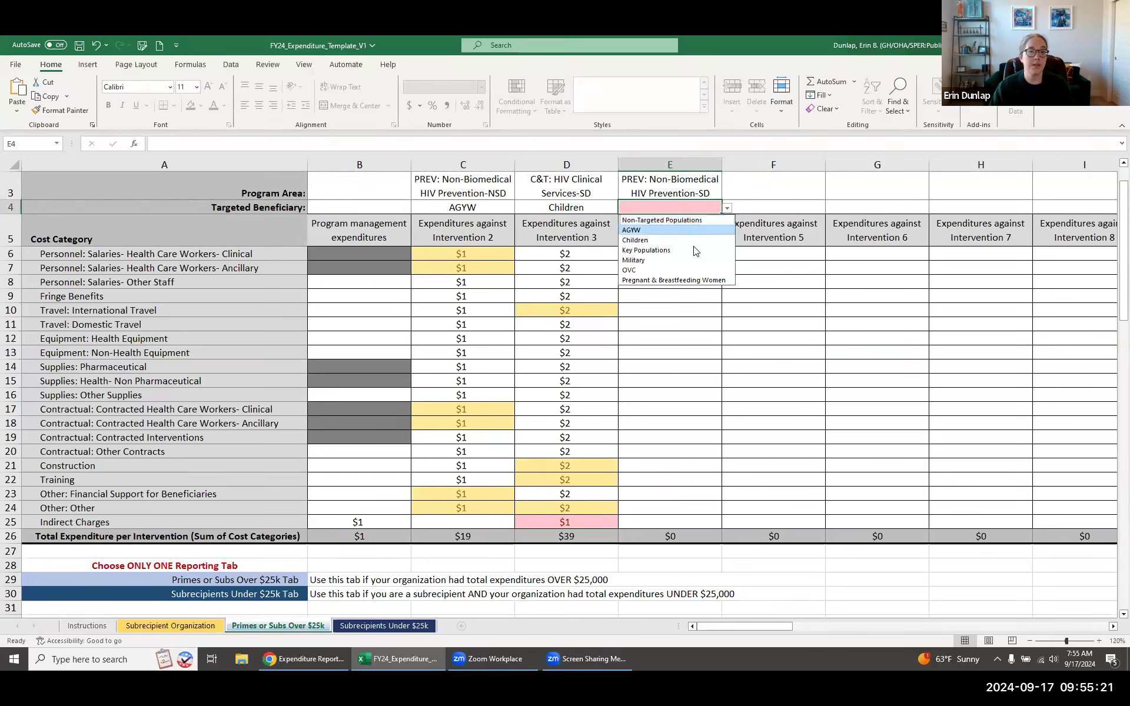
left_click(647, 272)
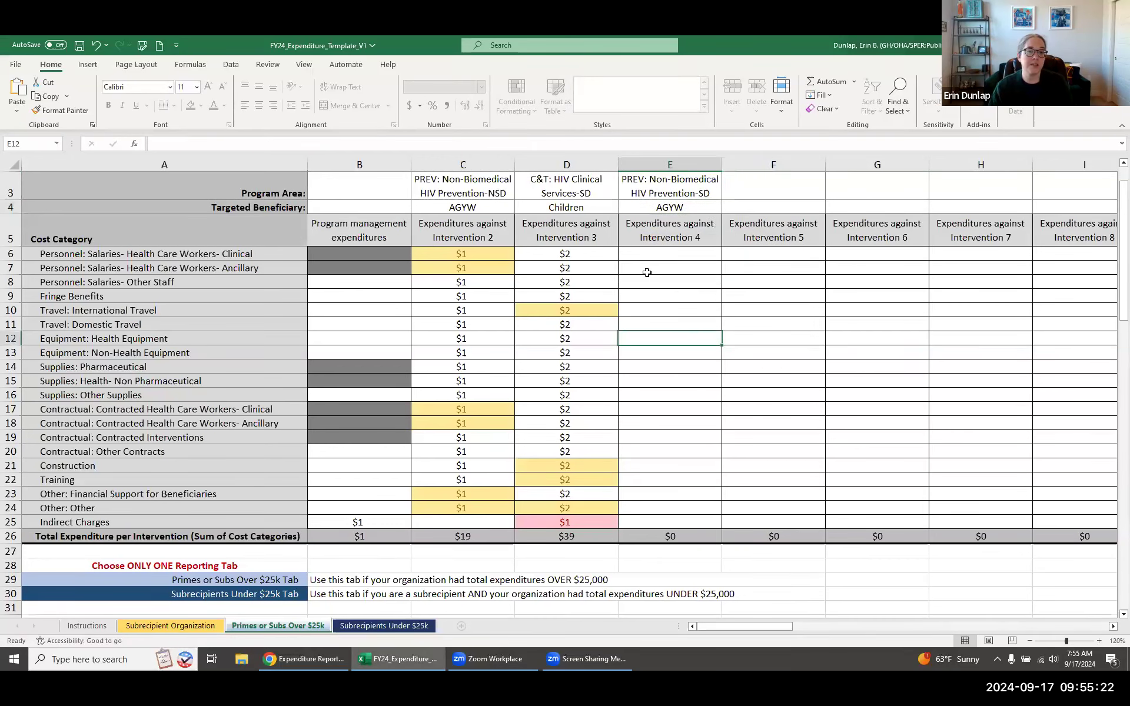
Compare the NSD expenditures of Intervention 2 with the SD column of Intervention 4 across all cost categories
left_click(474, 162)
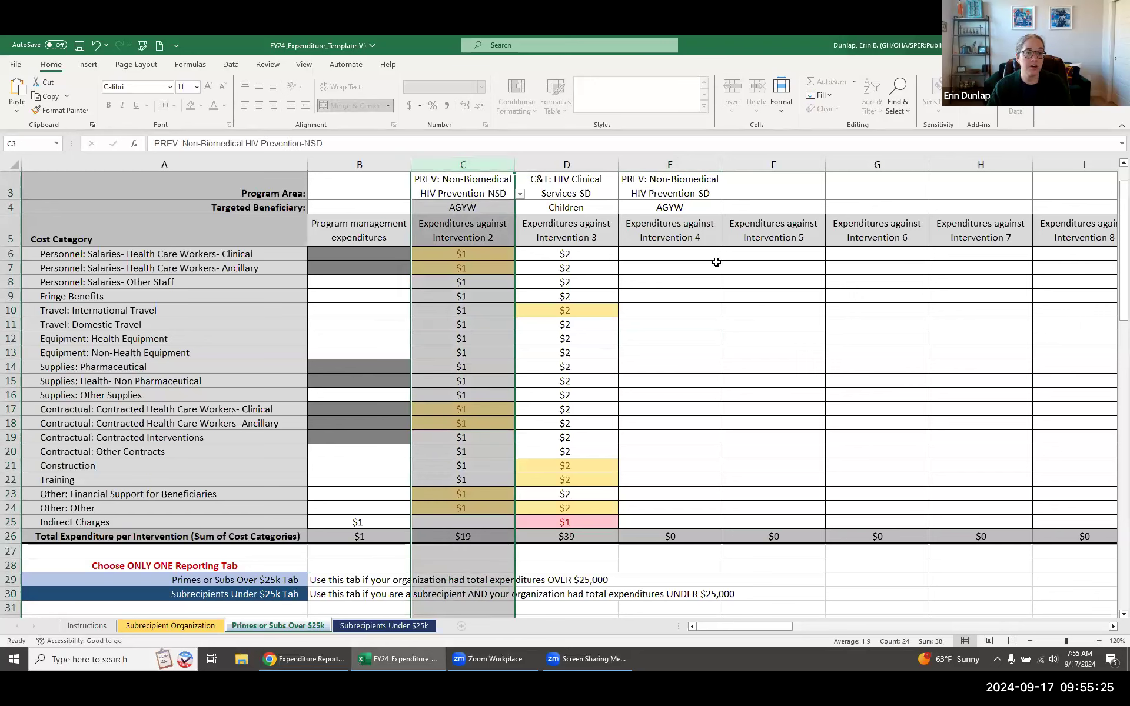
left_click(684, 256)
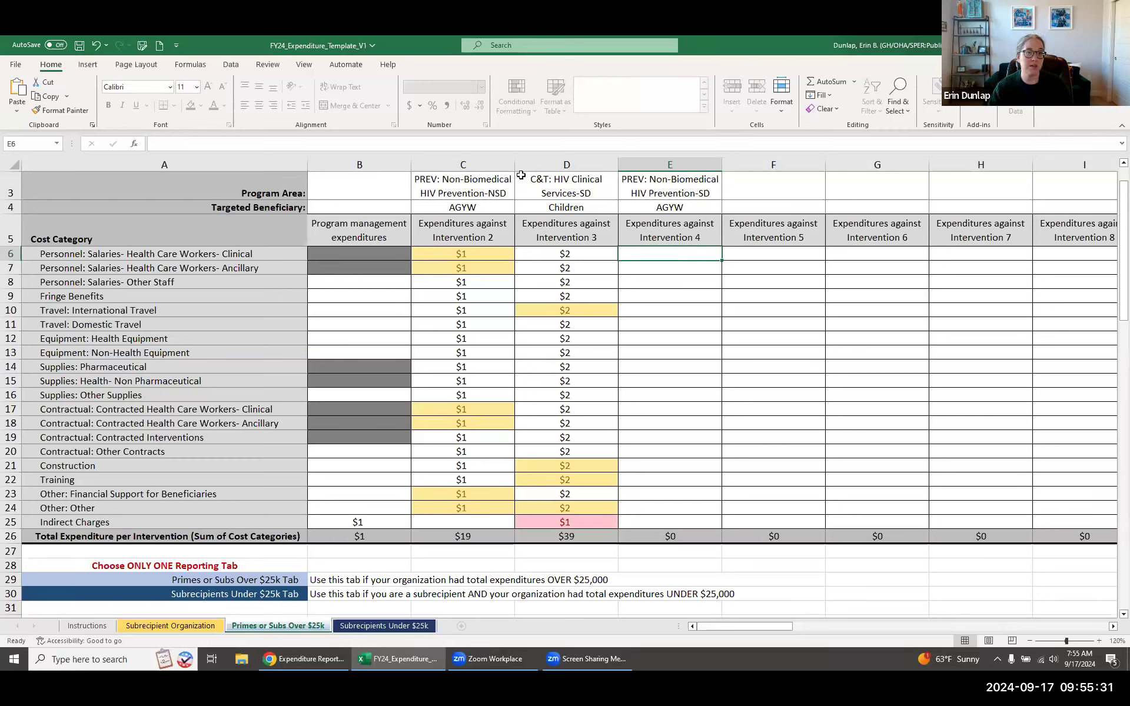
left_click(466, 166)
left_click(656, 161)
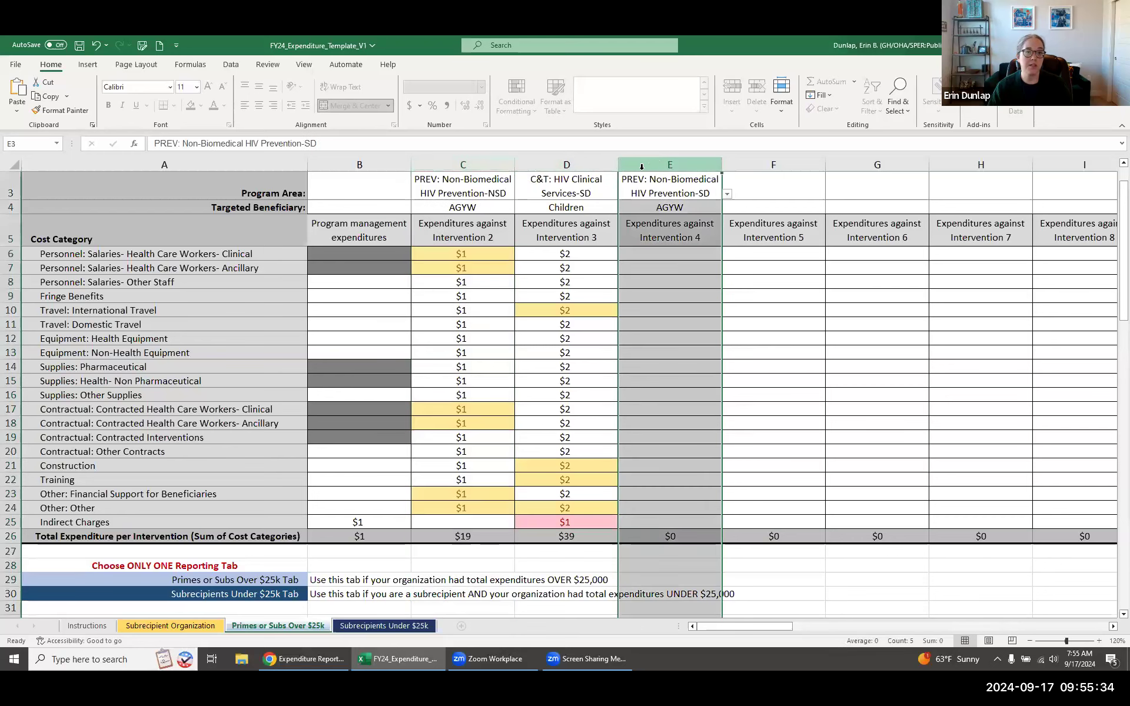
left_click(482, 161)
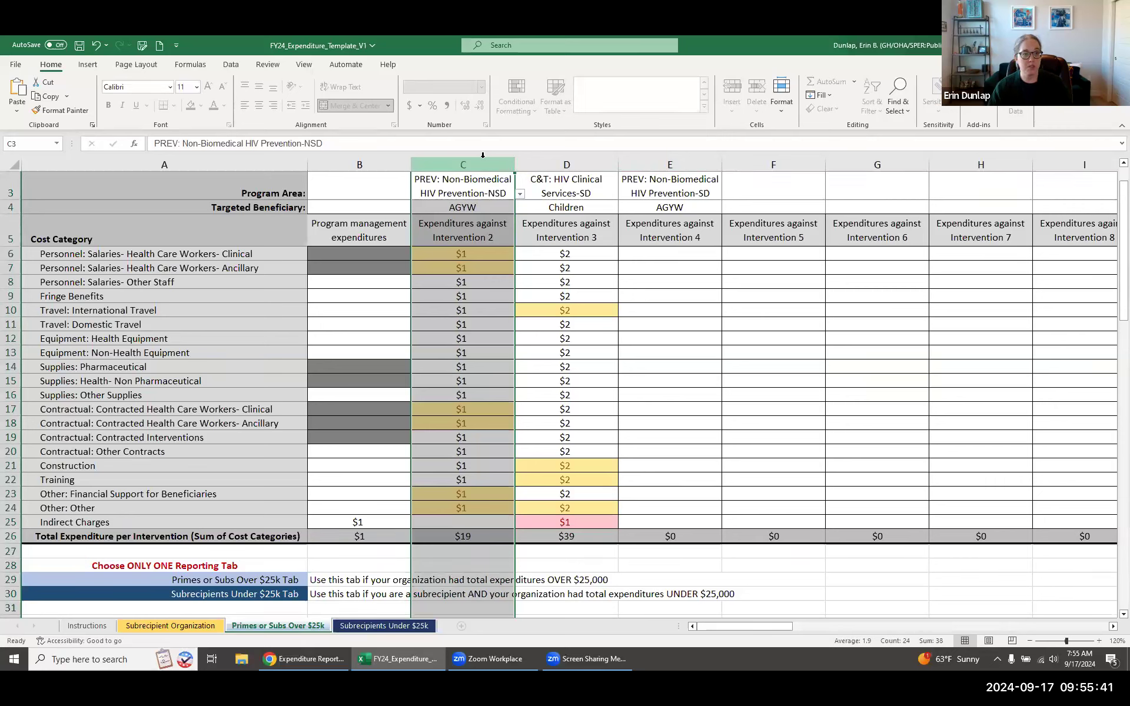
left_click(686, 156)
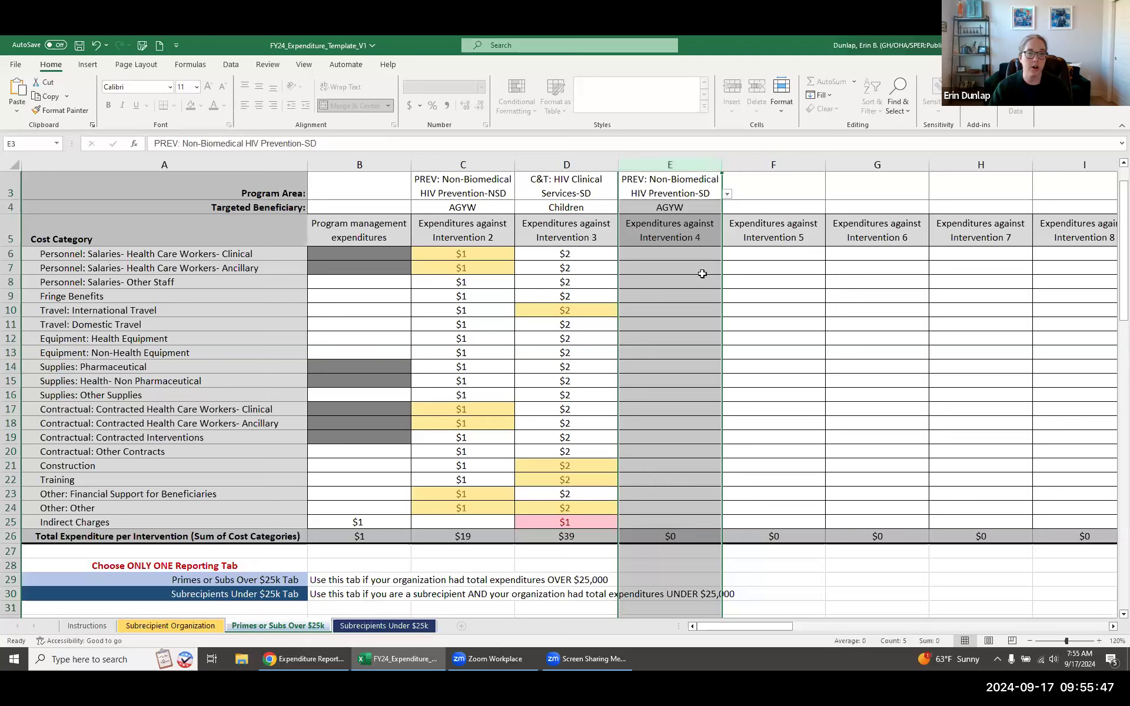
left_click_drag(670, 253, 704, 522)
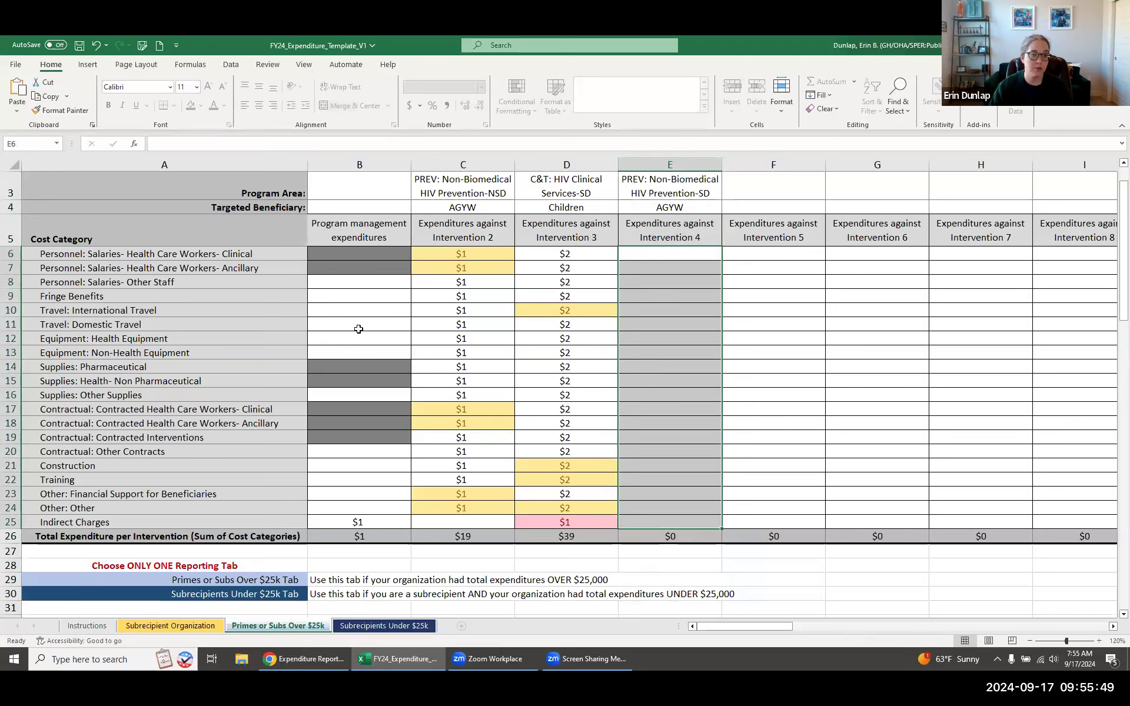
left_click(487, 253)
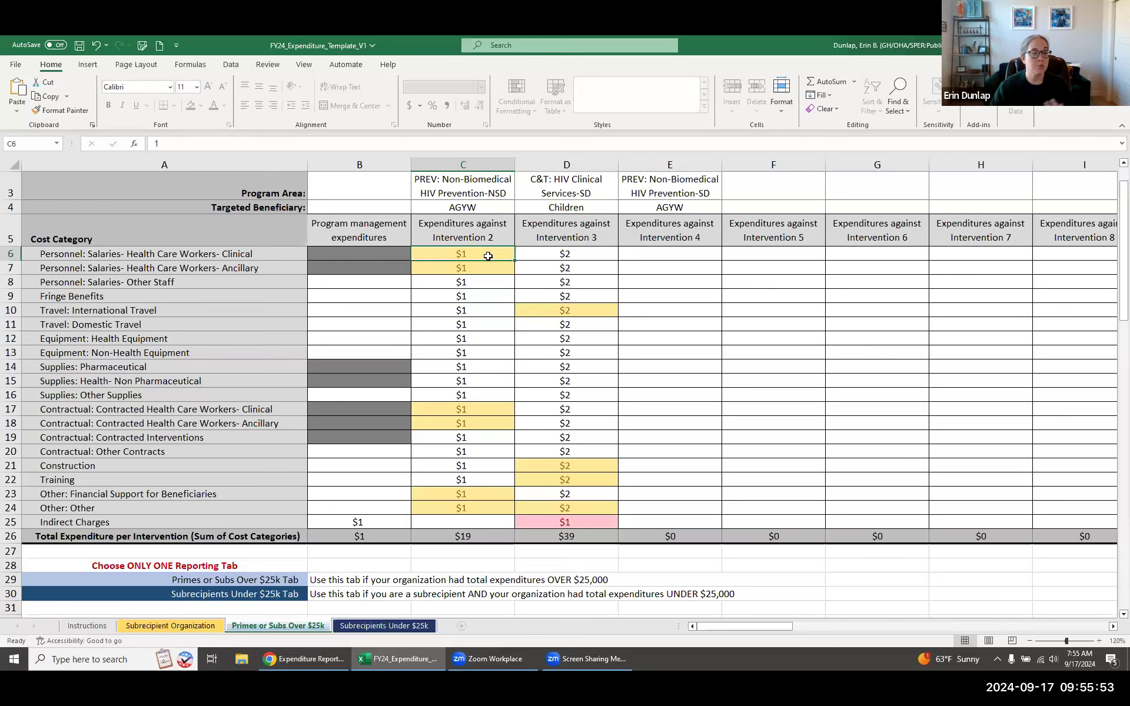
left_click_drag(489, 258, 479, 513)
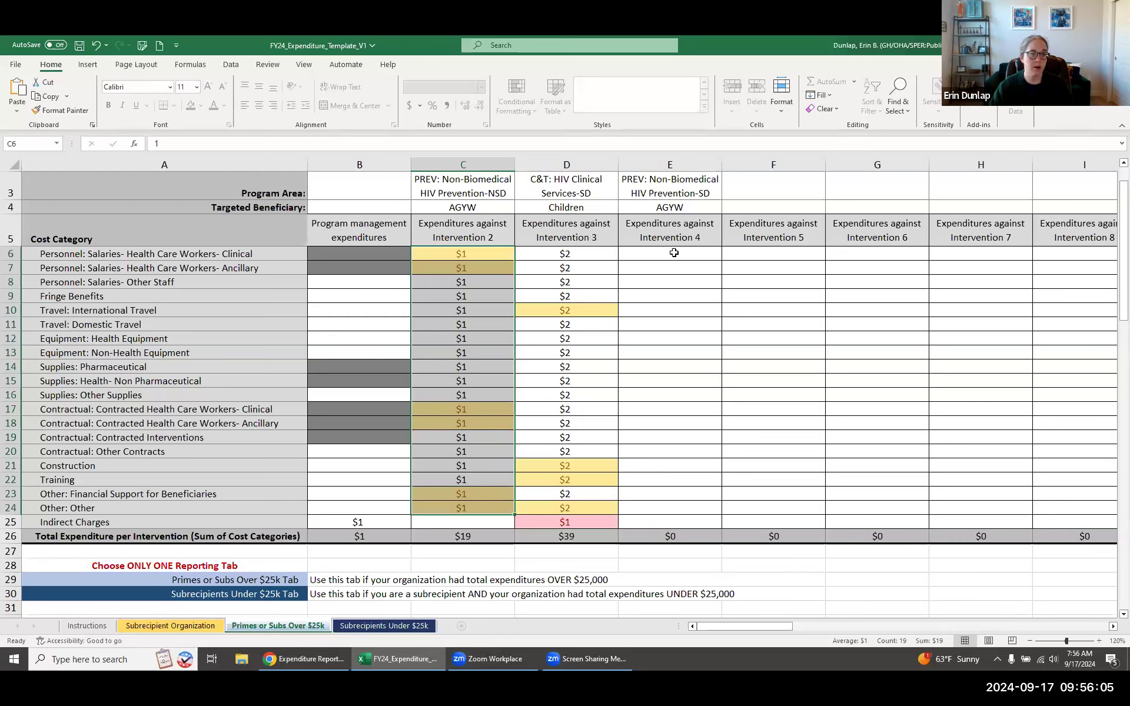
left_click_drag(496, 254, 504, 524)
Clear all expenditures of Interventions 2 and 3, including the indirect charges of Intervention 3
left_click(553, 525)
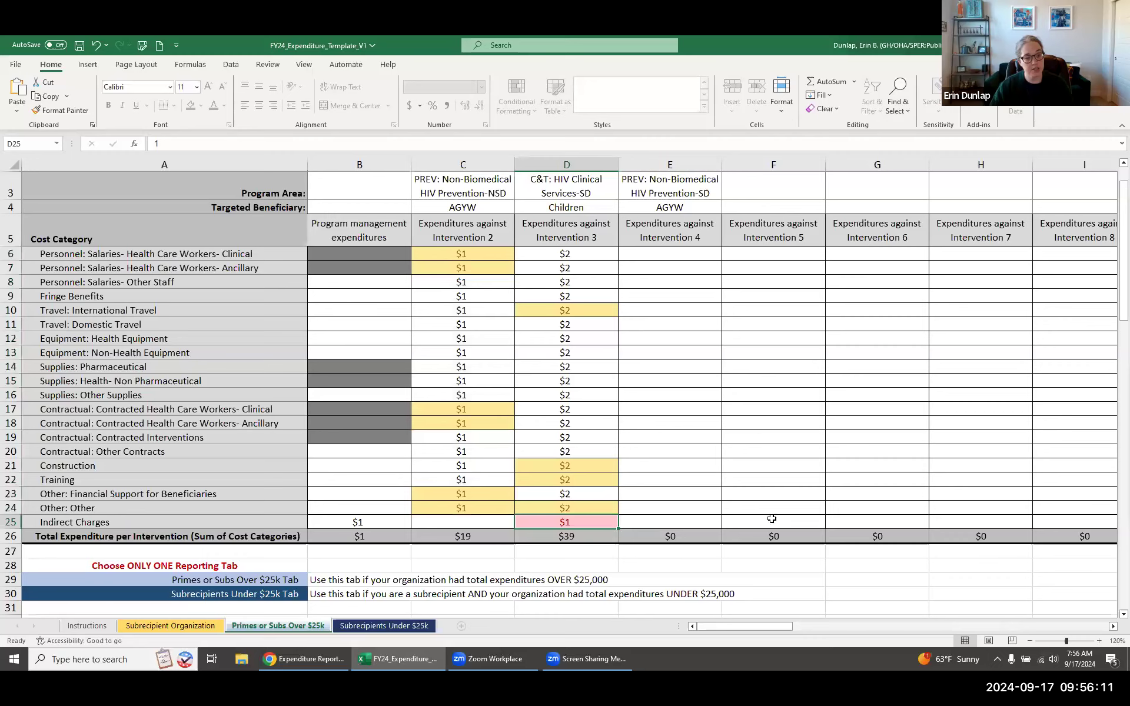
key("Delete")
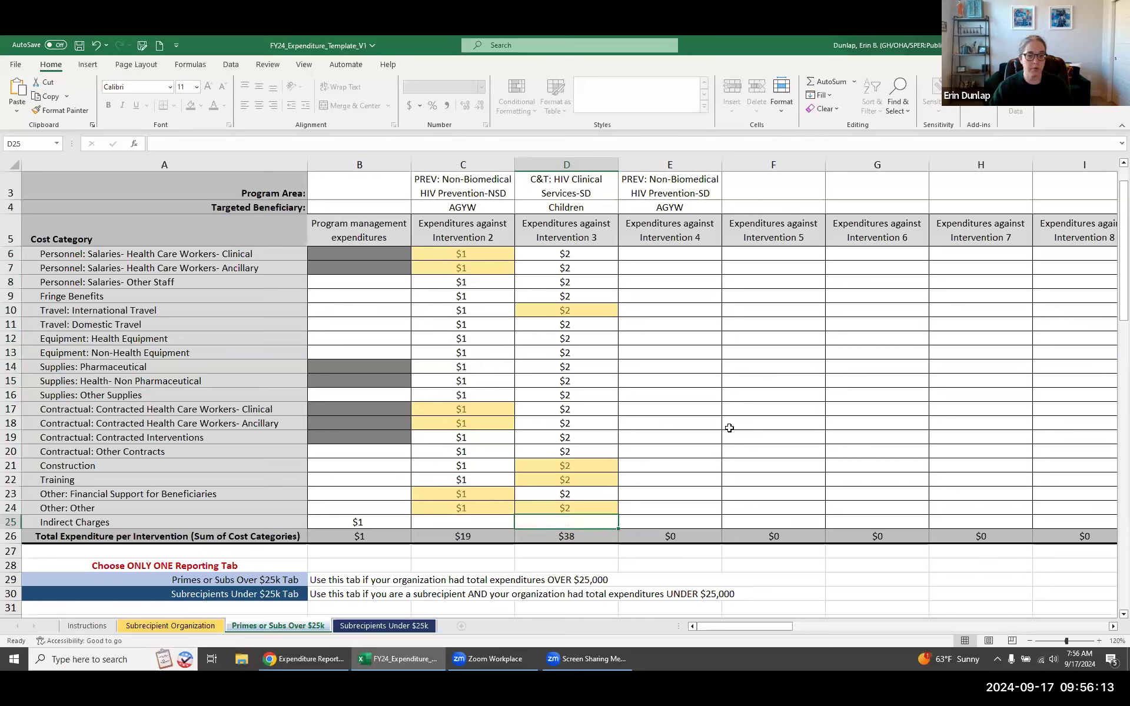
left_click(729, 425)
left_click_drag(463, 257, 562, 519)
key("Delete")
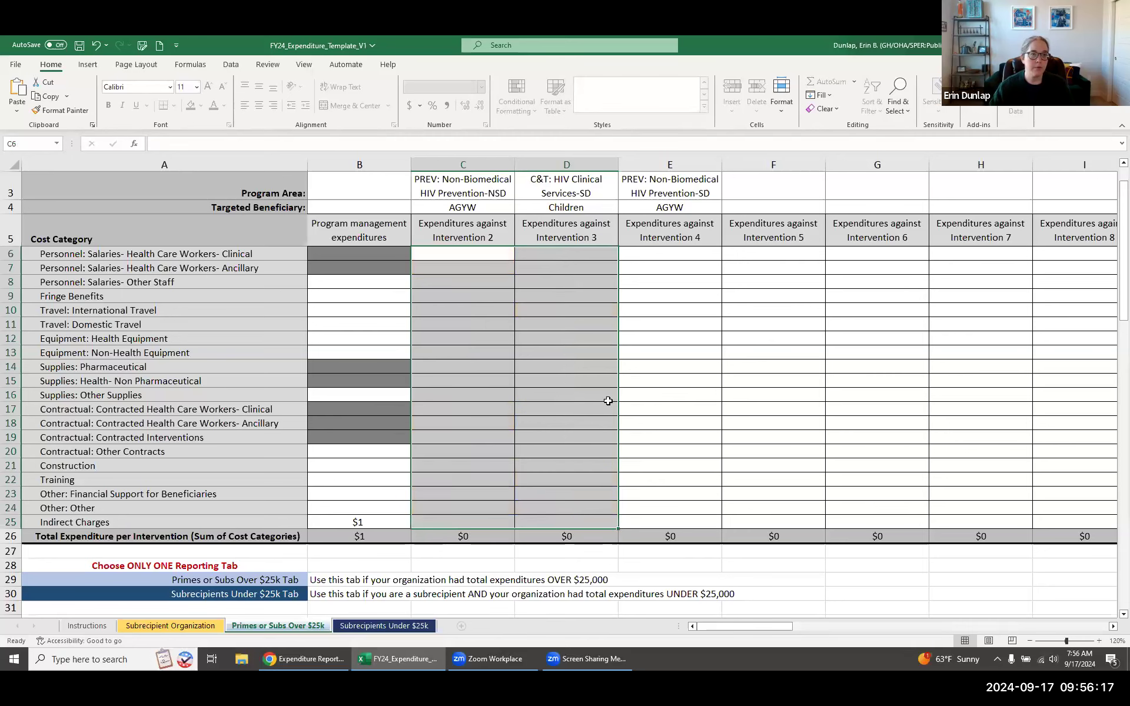
scroll(648, 398, "up", 1)
left_click(673, 402)
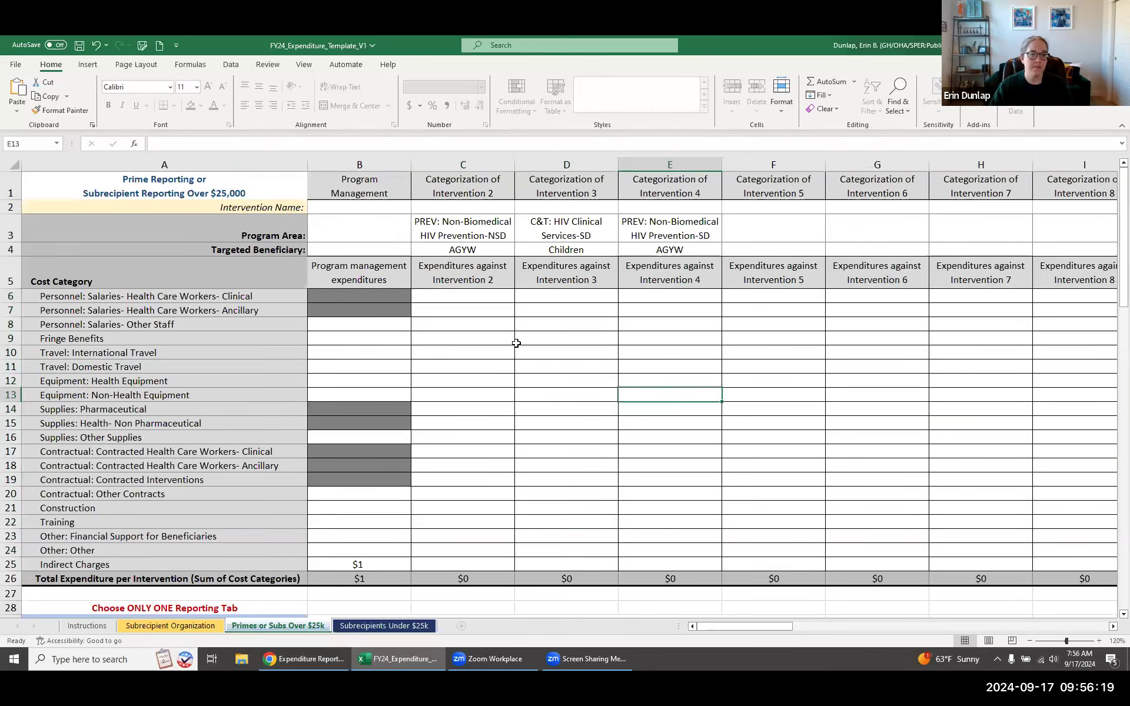
Inspect the greyed-out reporting area and its explanatory note on the Subrecipients Under $25k sheet
left_click(395, 627)
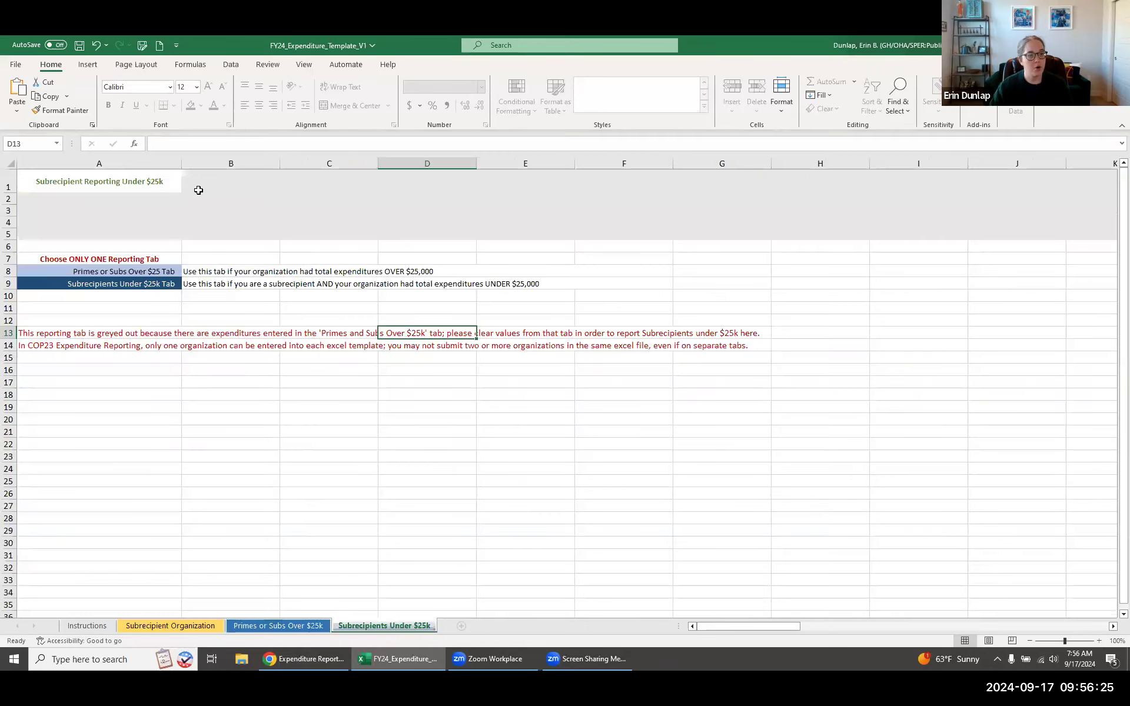
left_click_drag(198, 190, 890, 231)
left_click(783, 284)
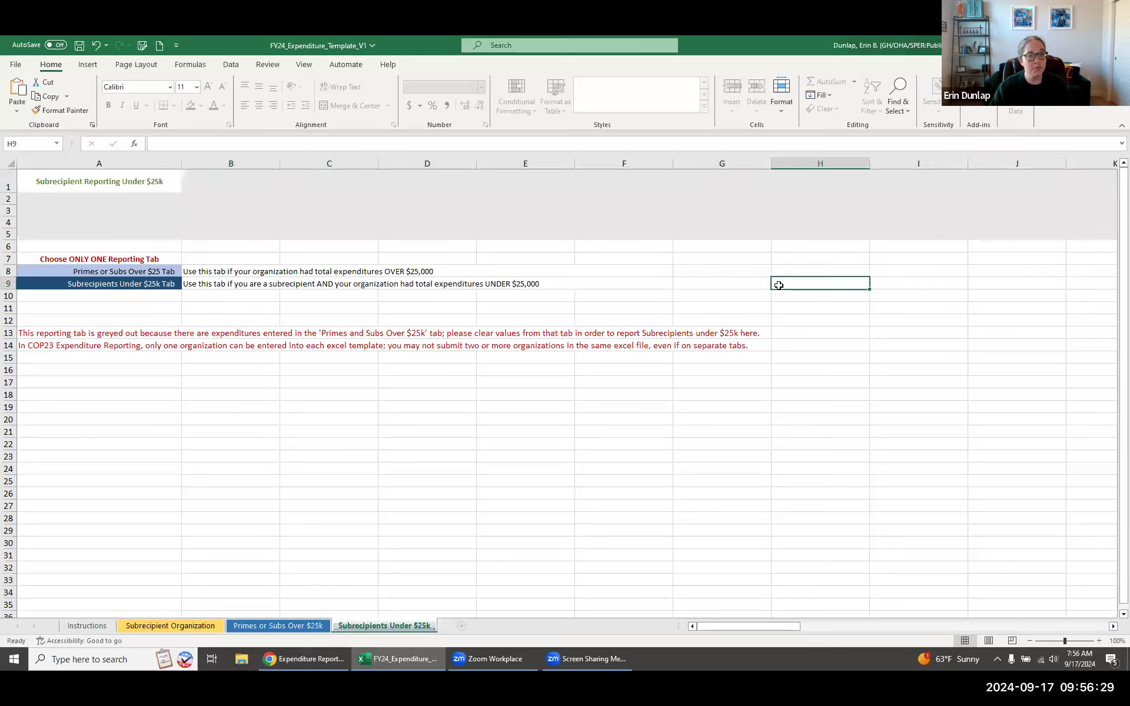
Clear the program areas and targeted beneficiaries of Interventions 2 to 4 on the Primes or Subs Over $25k sheet
left_click(266, 627)
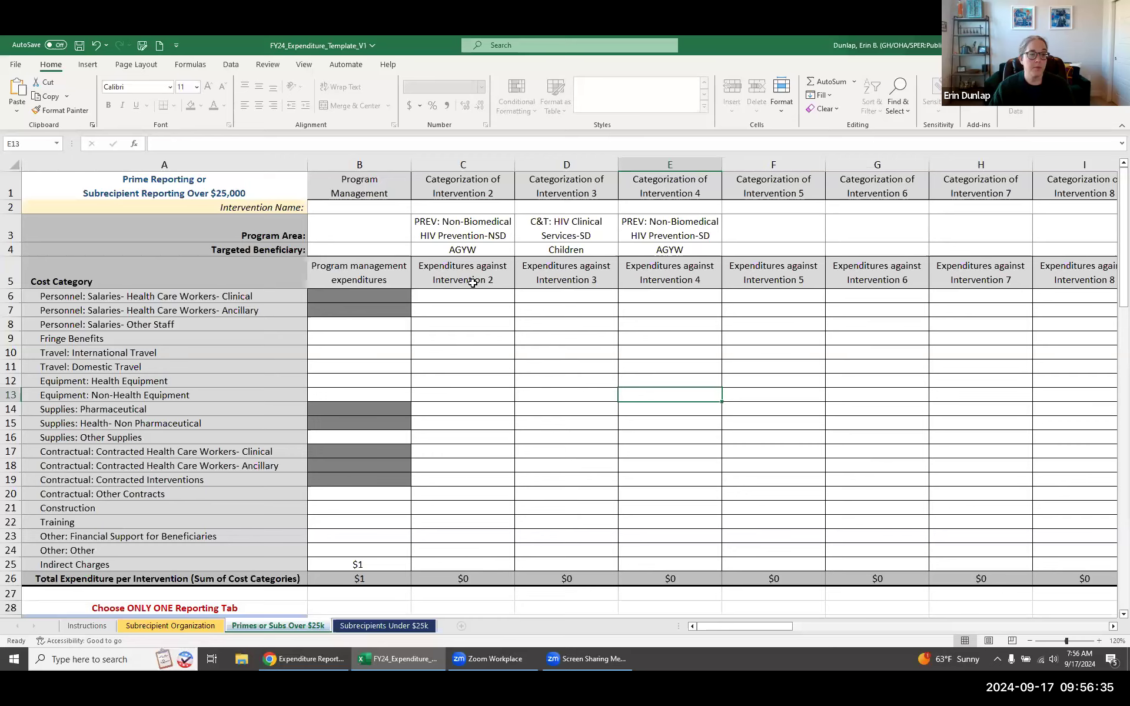
left_click_drag(465, 230, 673, 250)
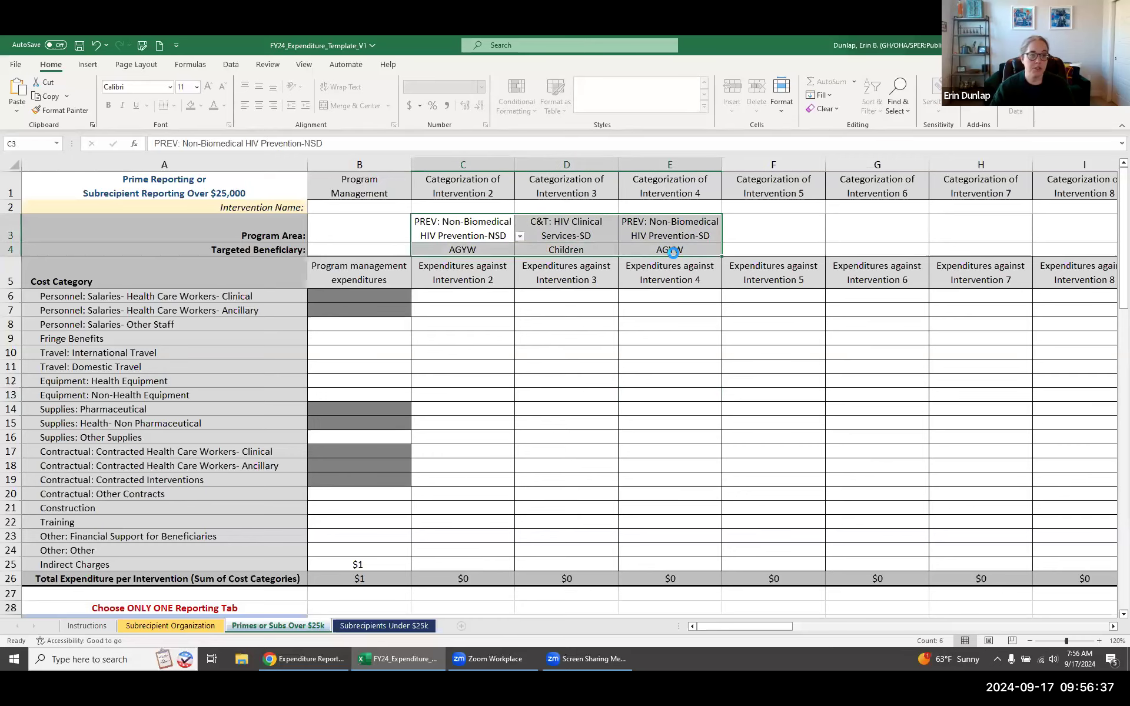
key("Delete")
left_click(521, 353)
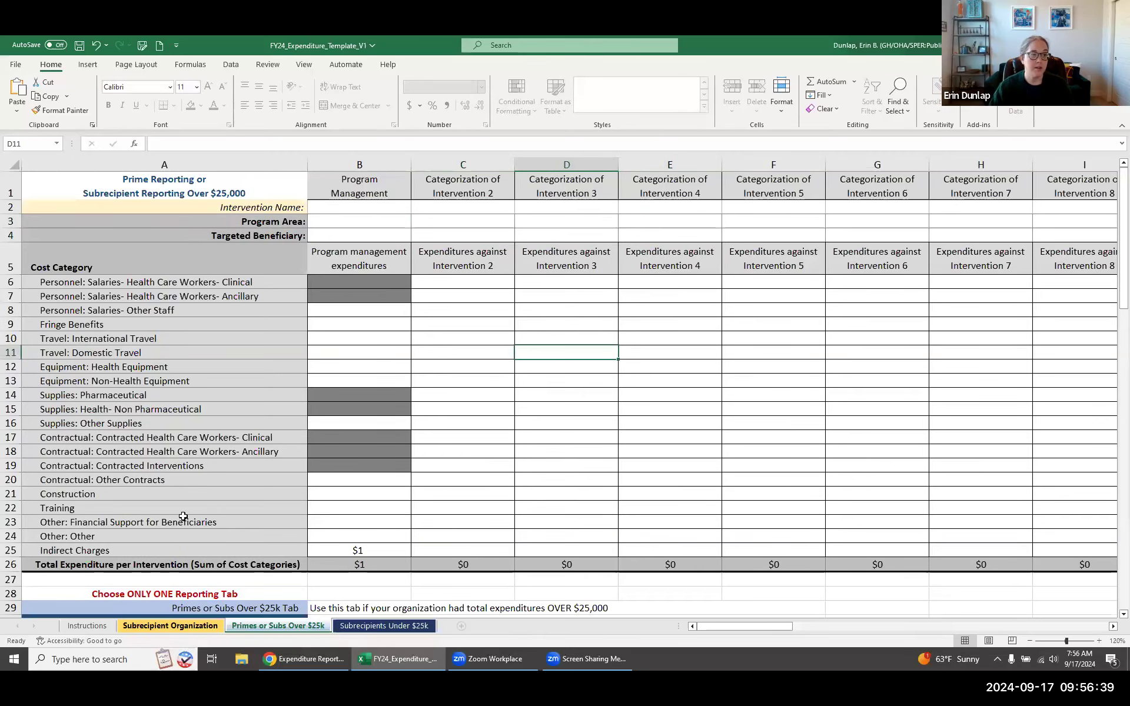
Clear the subrecipient organization name on the Subrecipient Organization sheet and check the name and UEI fields
key("ctrl+Page_Up")
left_click(220, 185)
key("Delete")
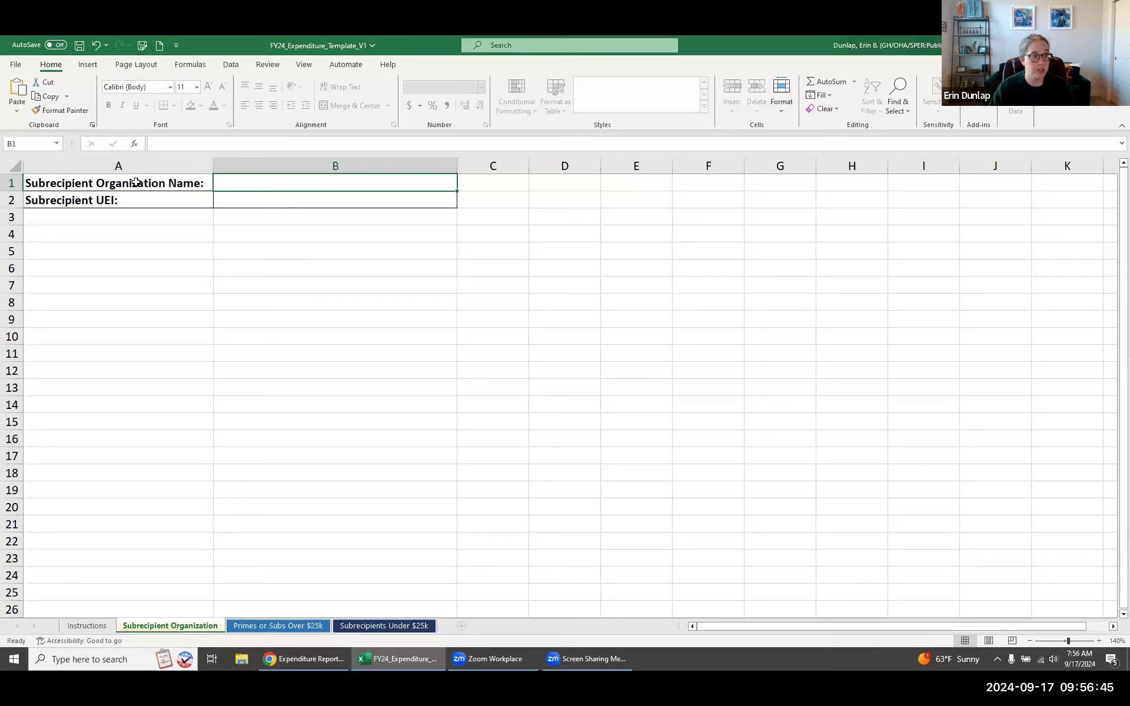
left_click(157, 183)
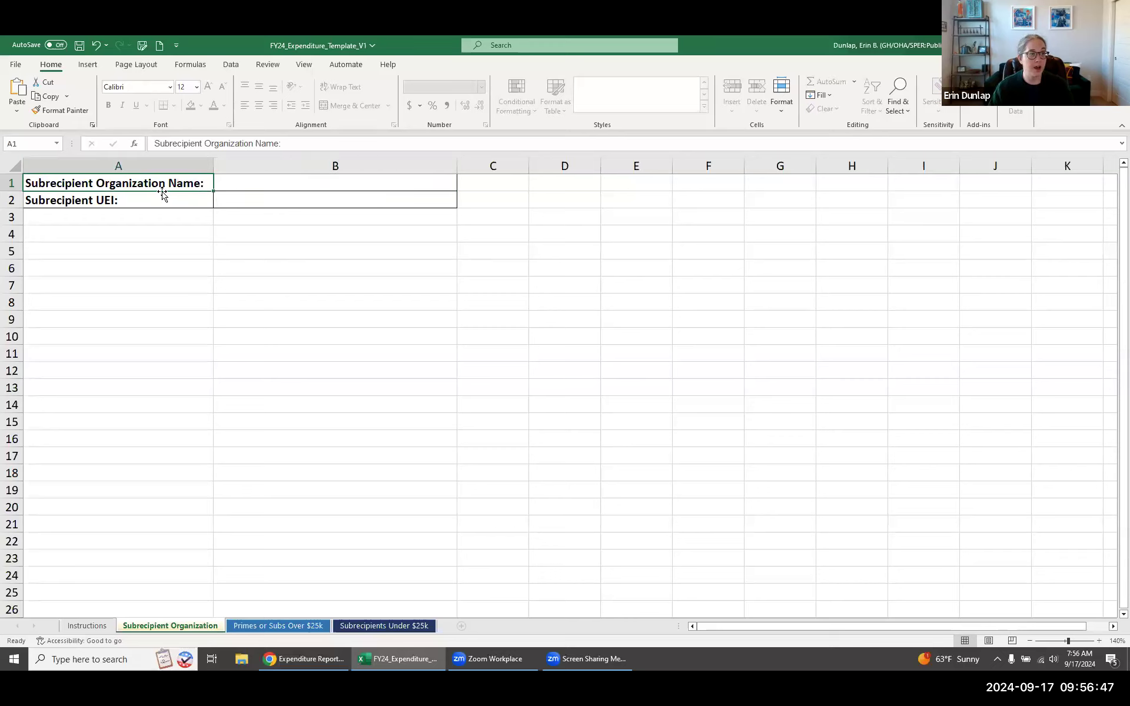
left_click(159, 200)
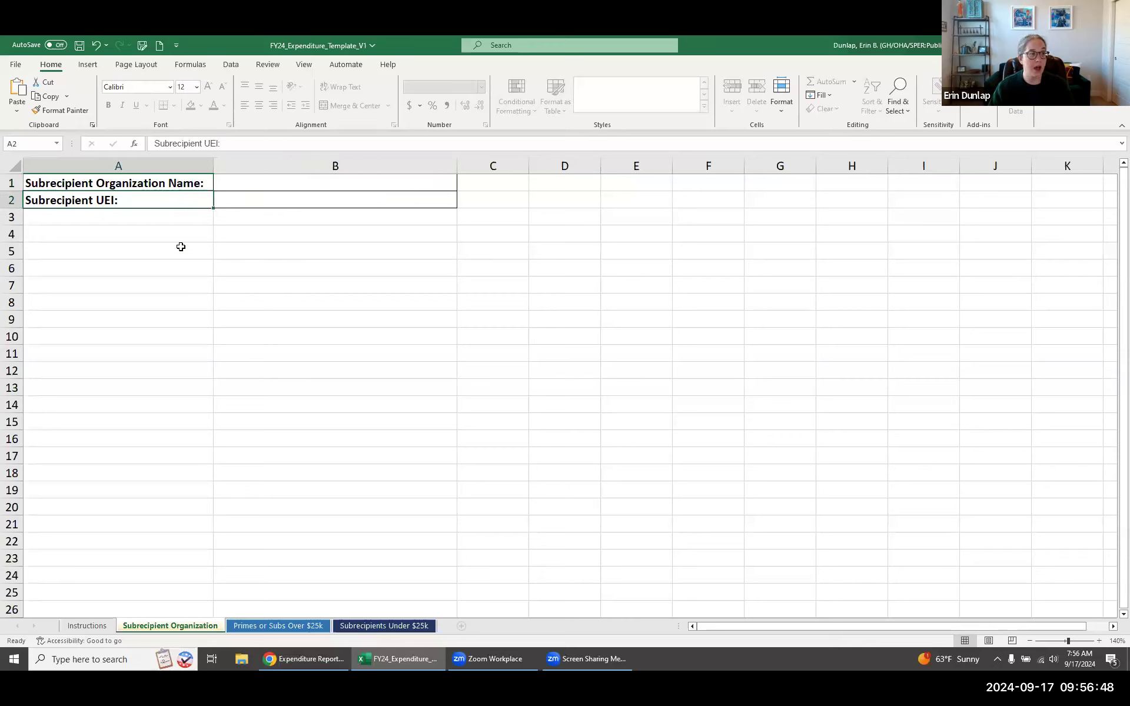
Set Intervention 2's program area to ASP: Public Financial Management Strengthening-NSD on the Primes or Subs Over $25k sheet
left_click(302, 626)
left_click(493, 222)
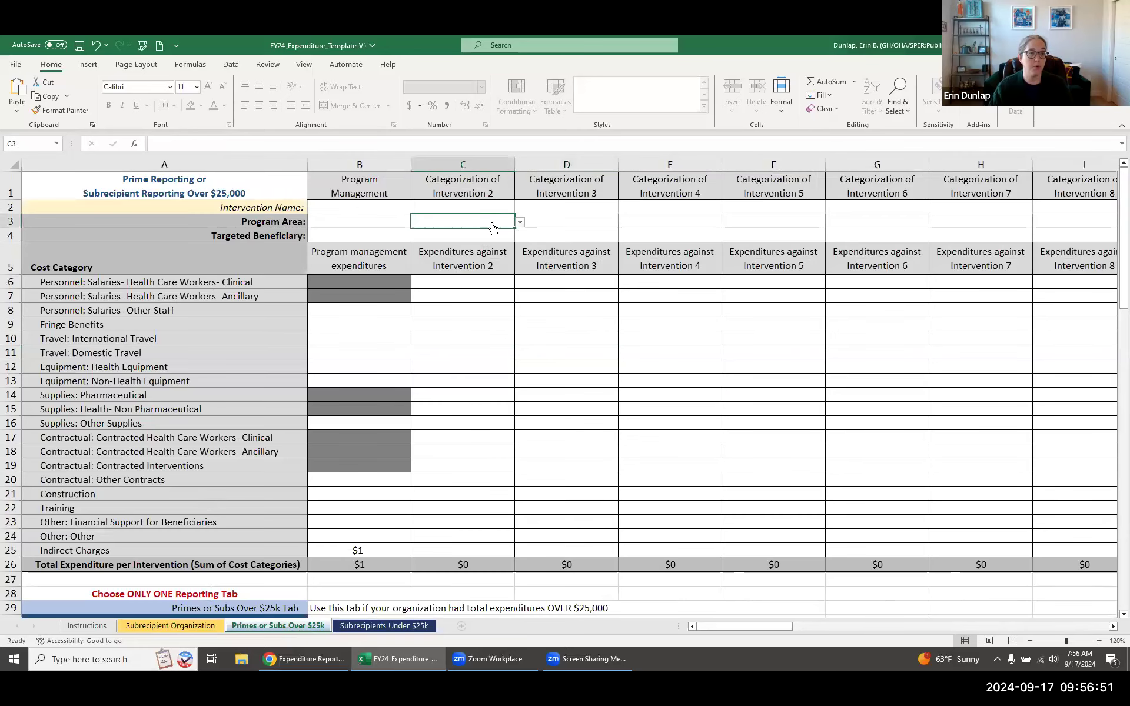
left_click(521, 222)
left_click(498, 294)
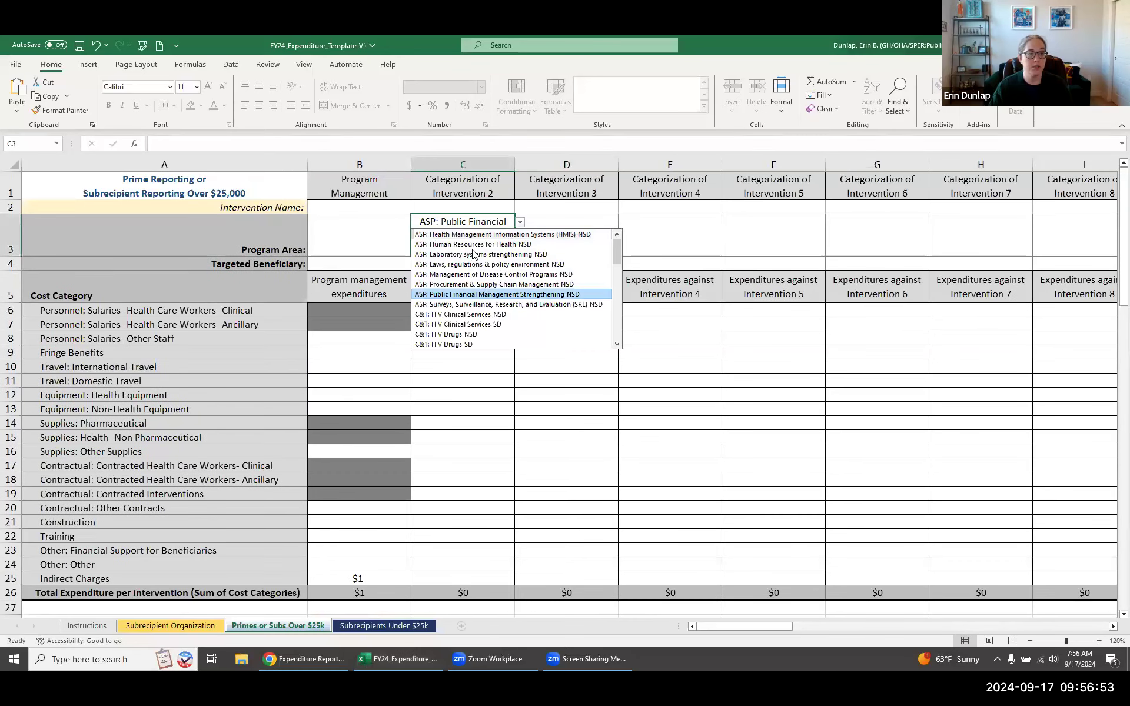
Set Intervention 2's targeted beneficiary to Key Populations on the Primes or Subs Over $25k sheet
left_click(471, 266)
left_click(520, 265)
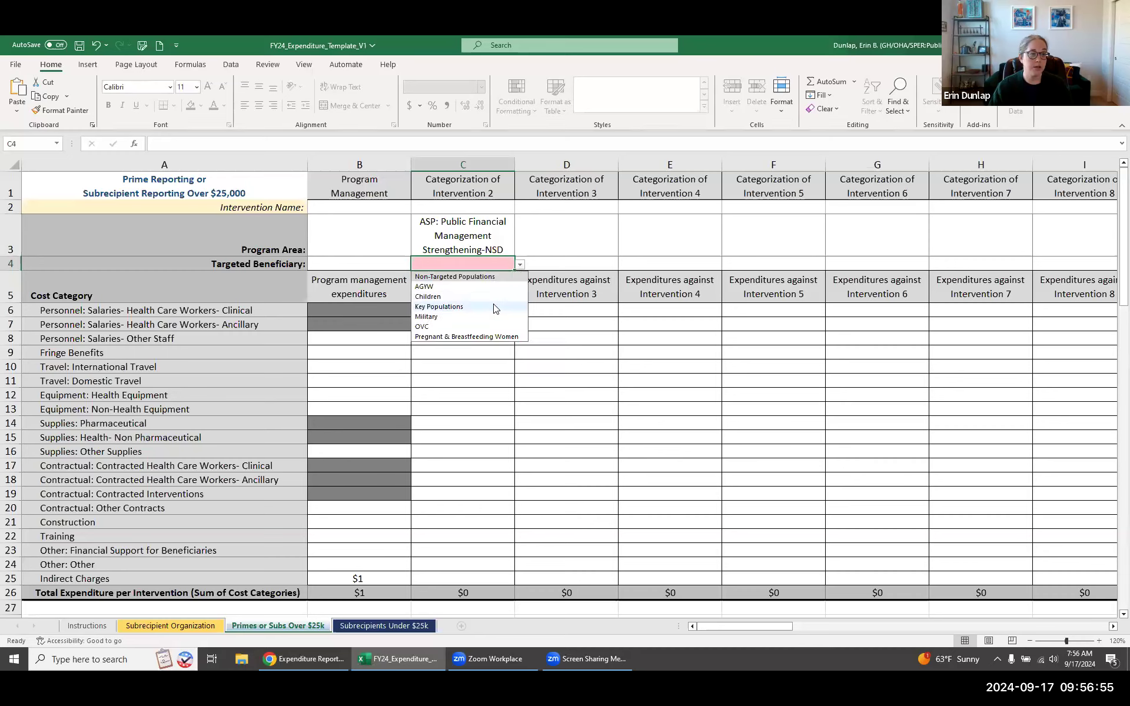
left_click(493, 306)
left_click(595, 248)
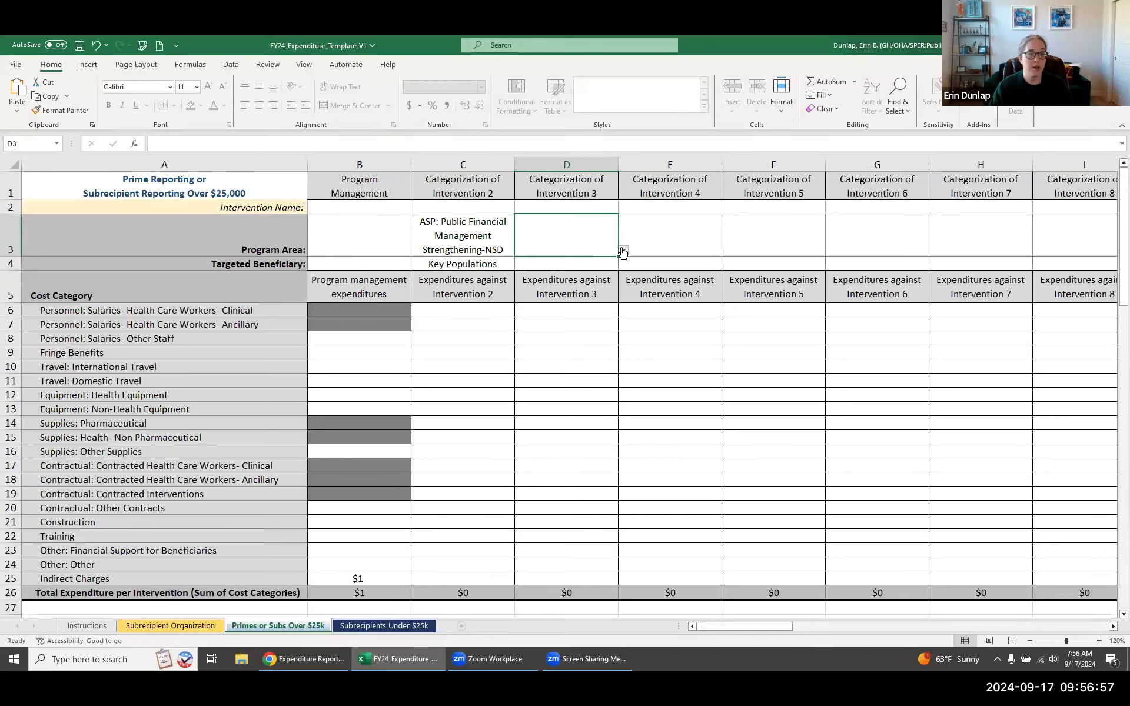
Enter an expenditure of 2 for Travel: International Travel under Intervention 2
left_click(454, 362)
type("2")
key("Return")
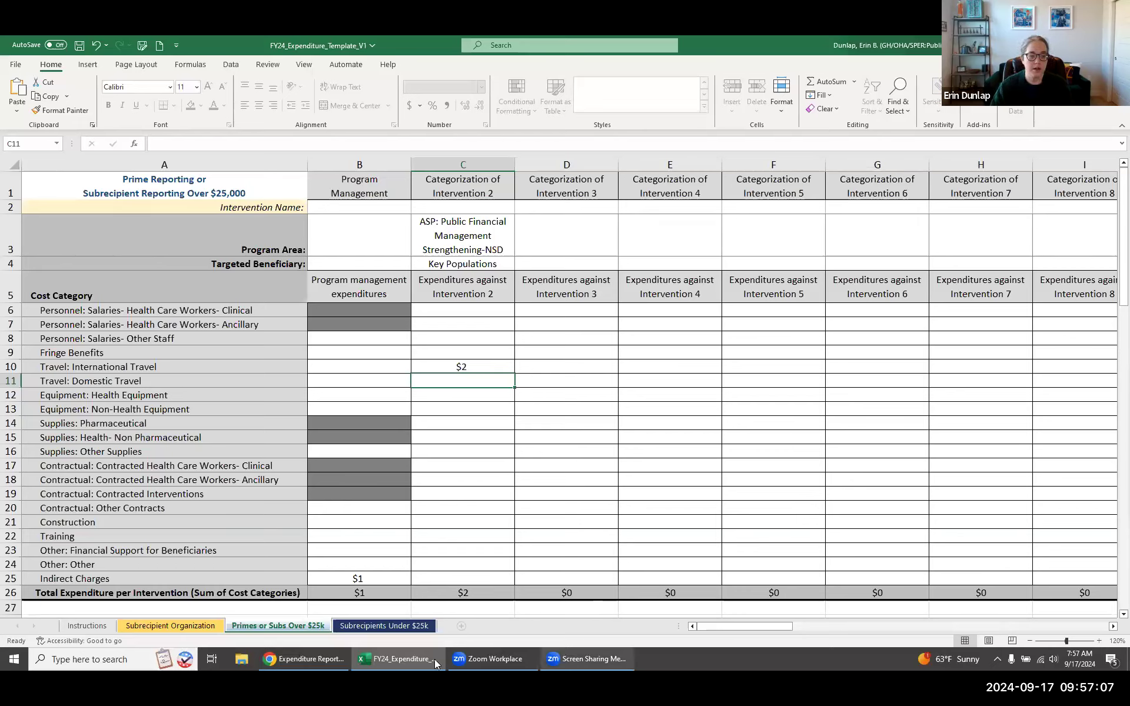
left_click(630, 405)
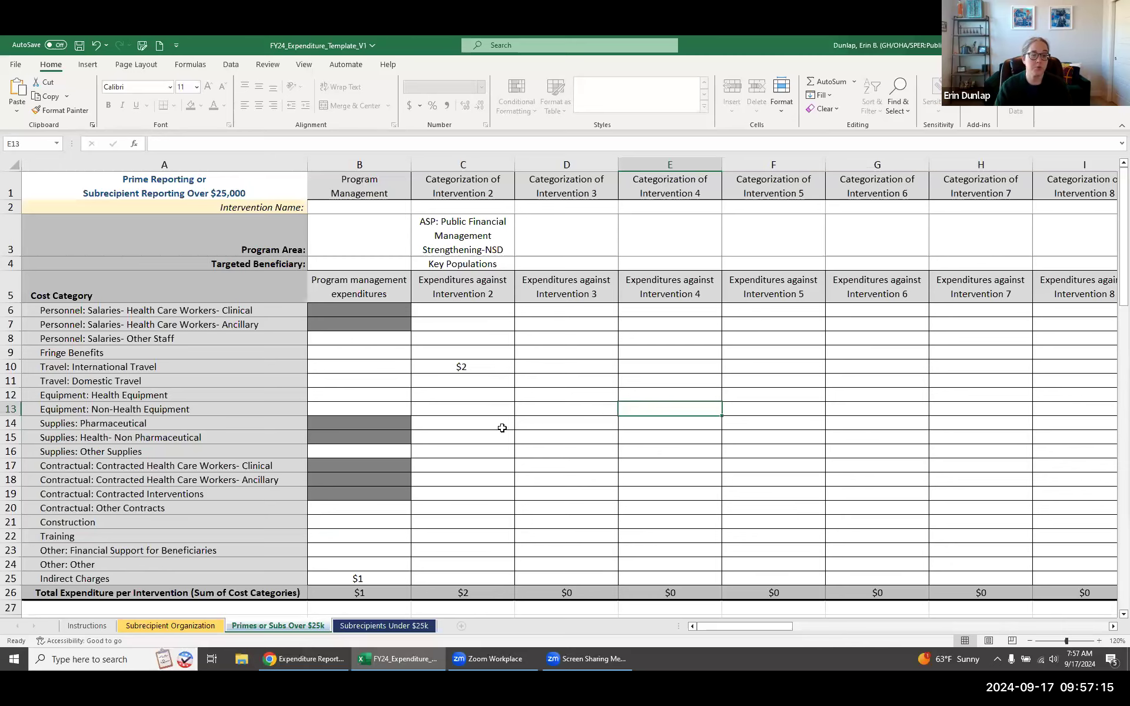
Switch to Chrome's Expenditure Reporting page and open the Template Data Entry Instructions for Partners article
left_click(325, 666)
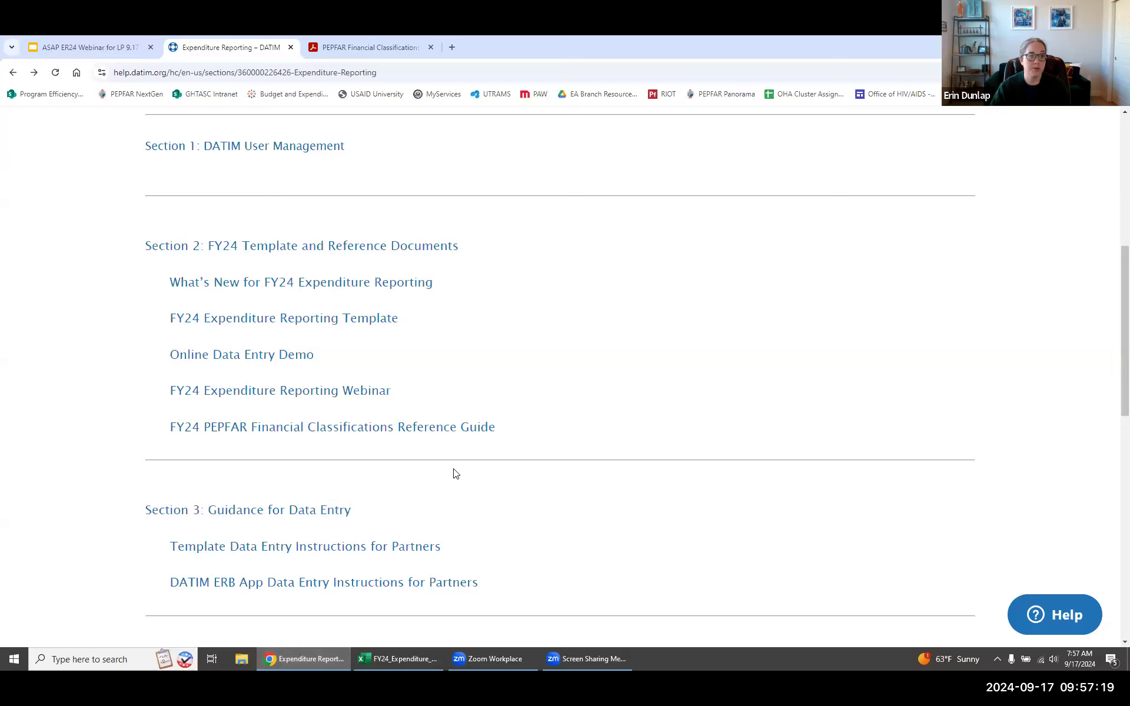
scroll(533, 471, "down", 1)
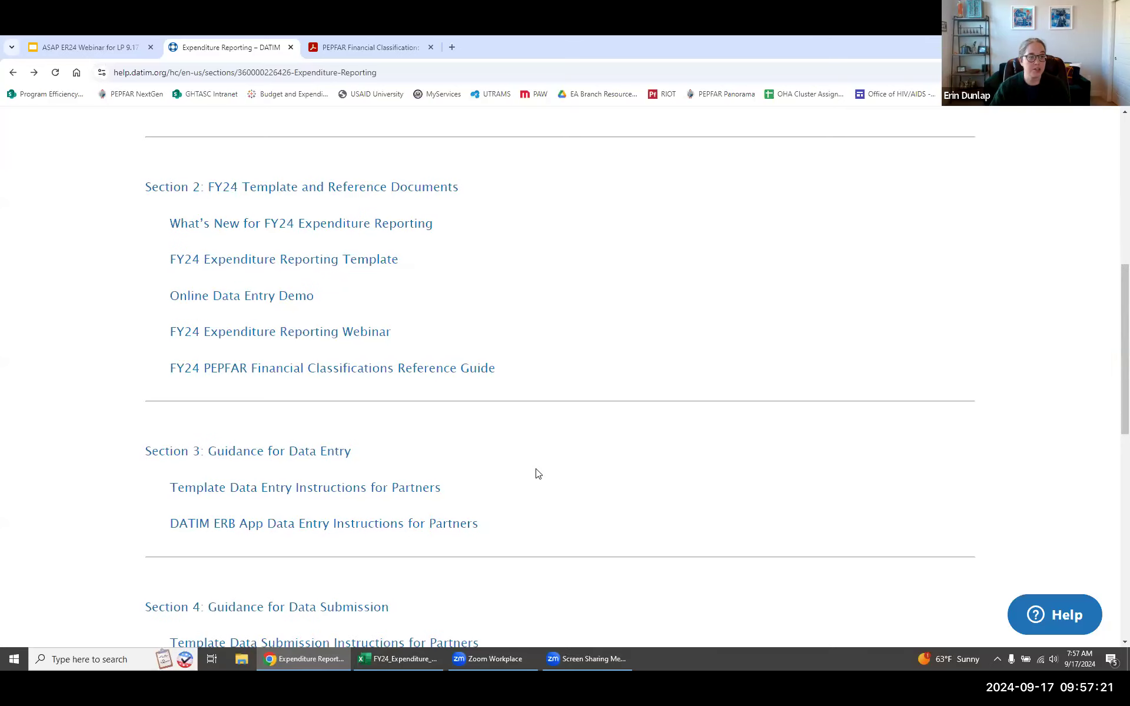
scroll(538, 473, "down", 2)
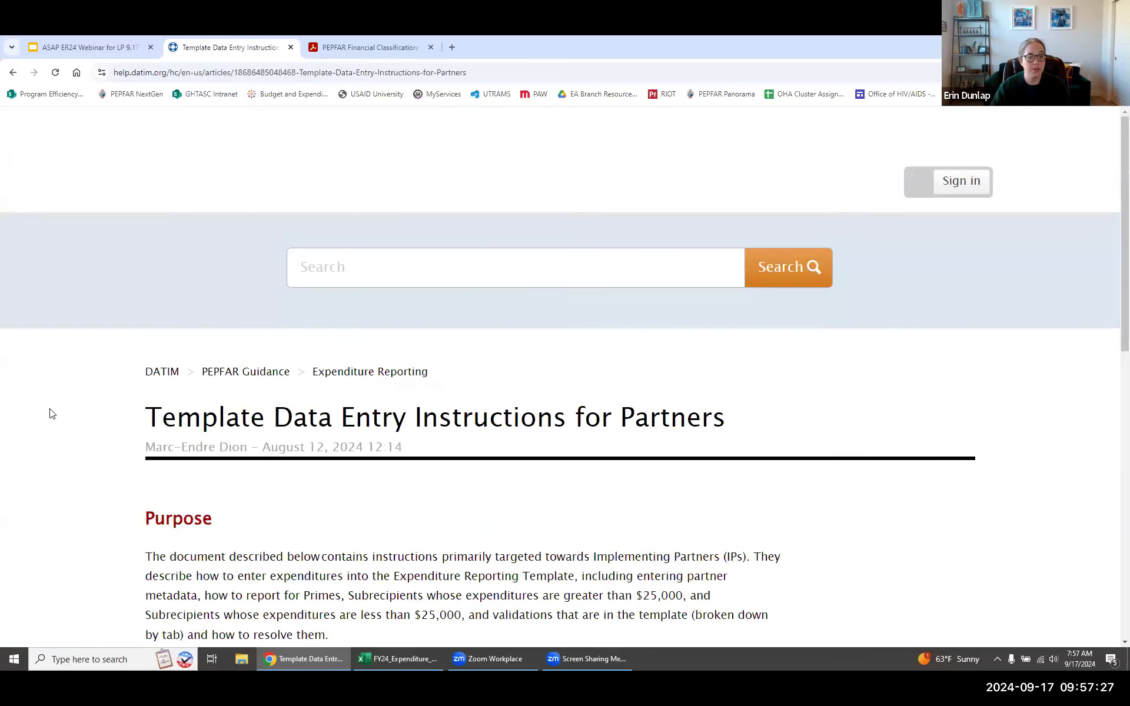
scroll(51, 414, "down", 8)
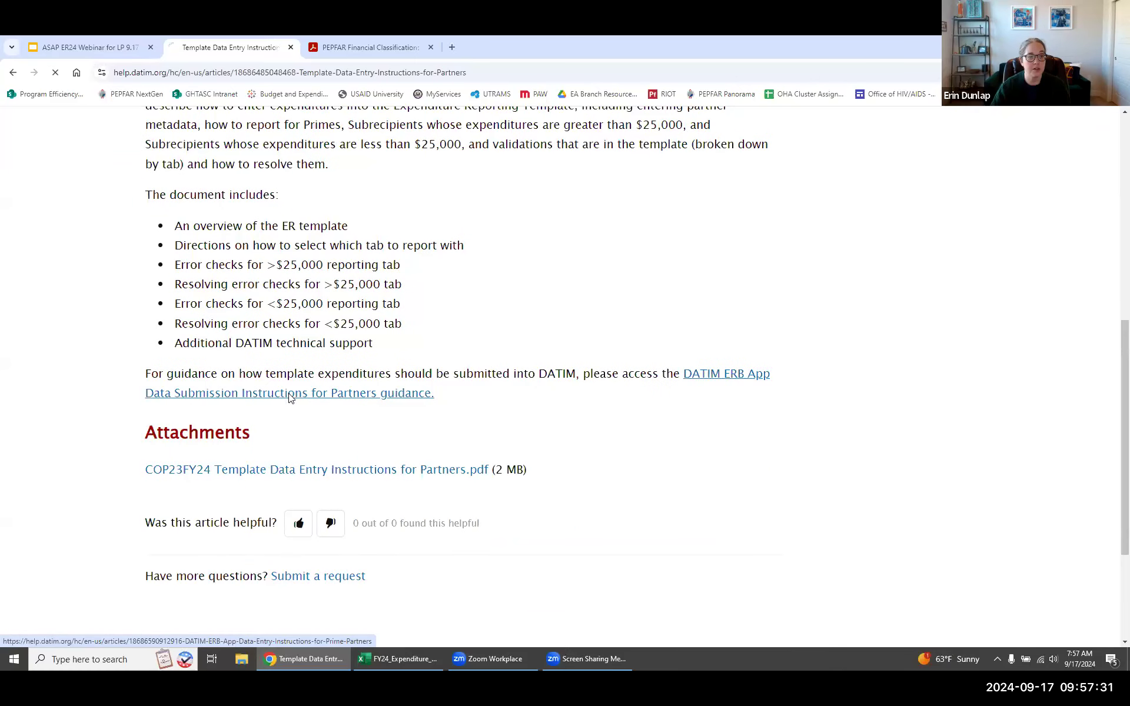
Go to the DATIM ERB App data entry instructions article and open its COP23FY24 PDF attachment for prime partners
scroll(298, 424, "down", 6)
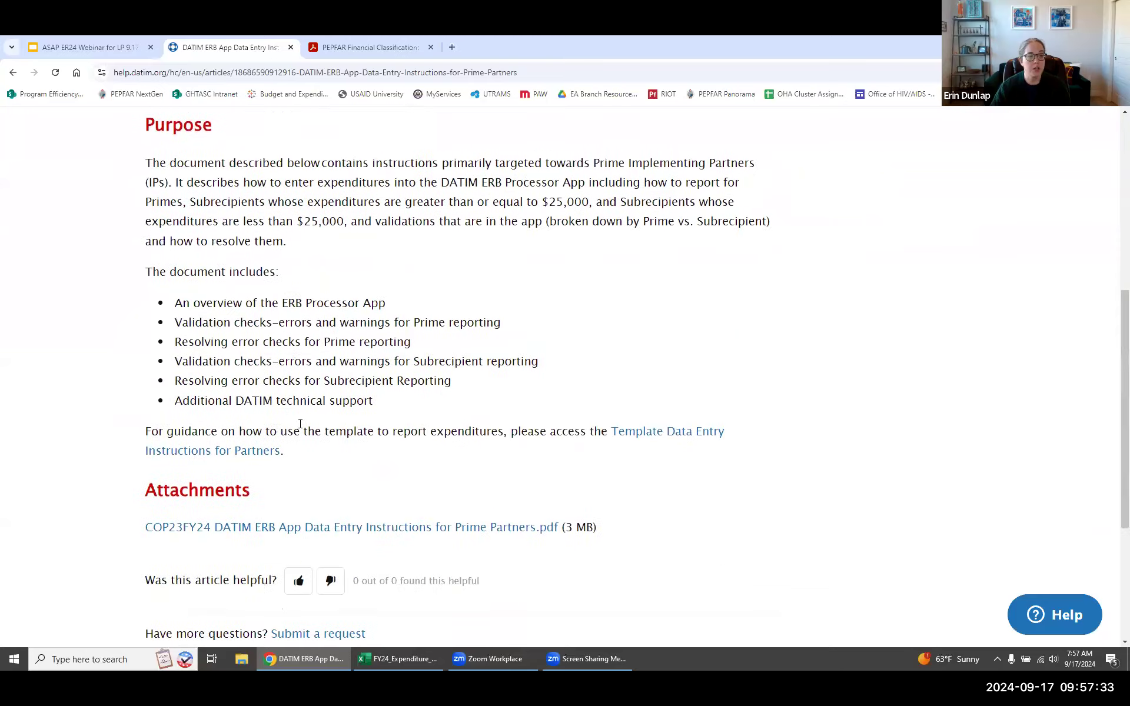
scroll(300, 424, "down", 1)
left_click(303, 452)
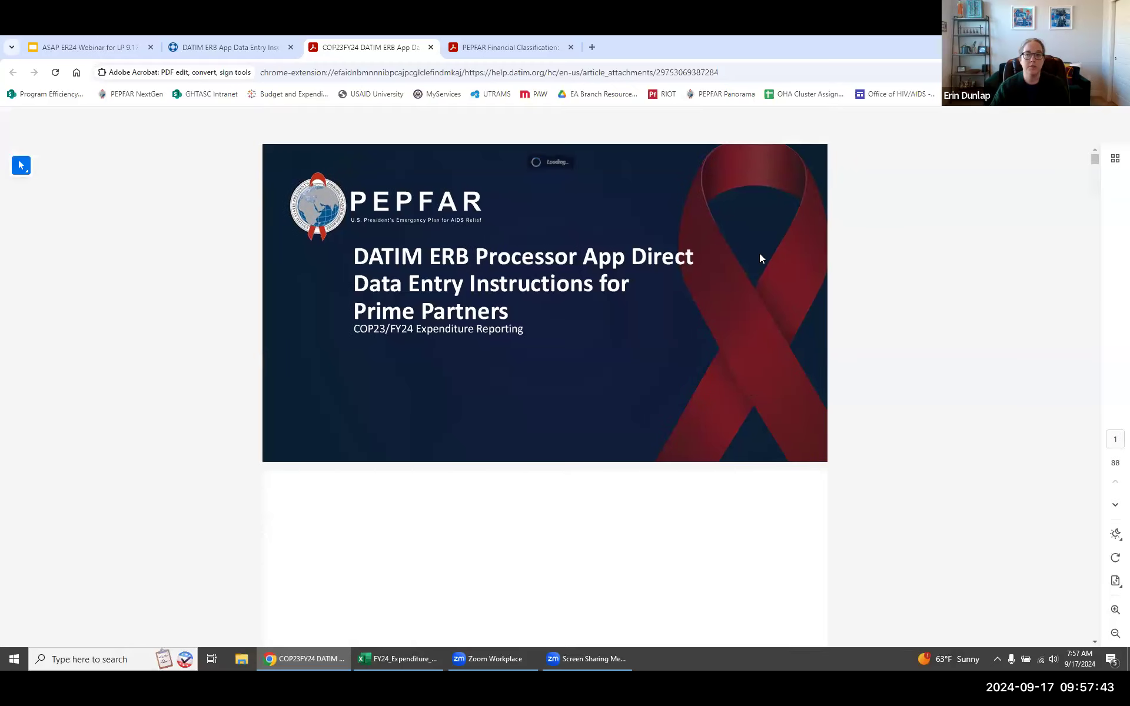
Review the PDF's table of contents, FY24 updates, online data entry reminders and ERB Processor App access and layout slides
scroll(523, 336, "down", 5)
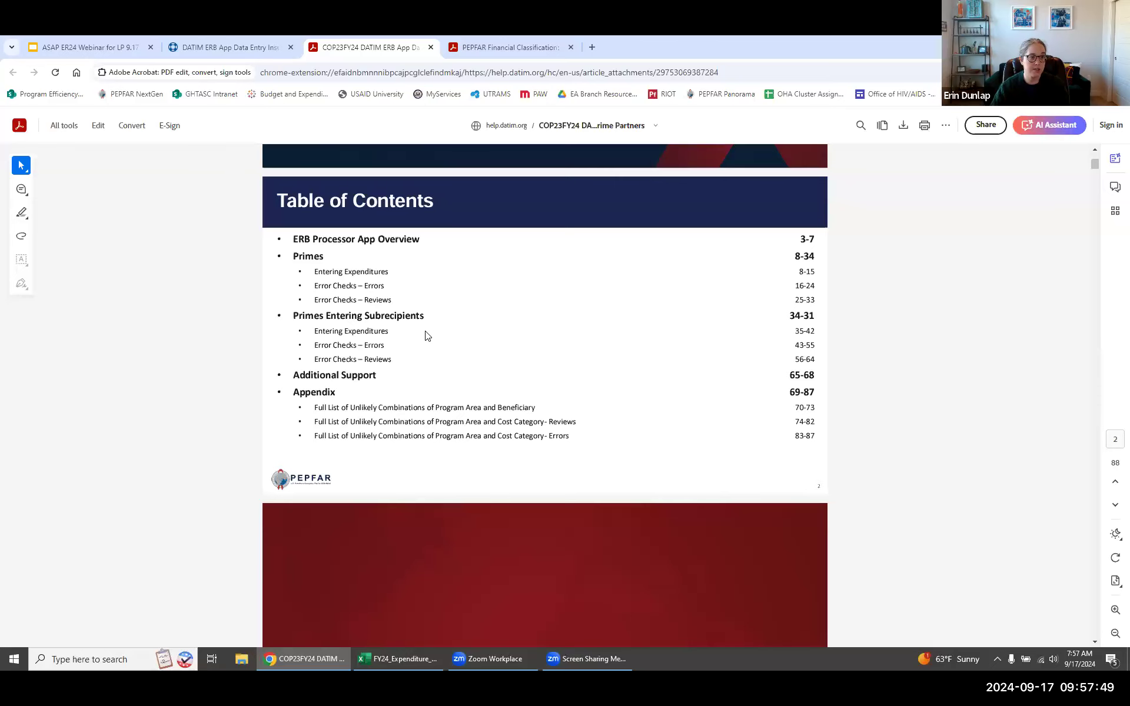
scroll(561, 463, "down", 10)
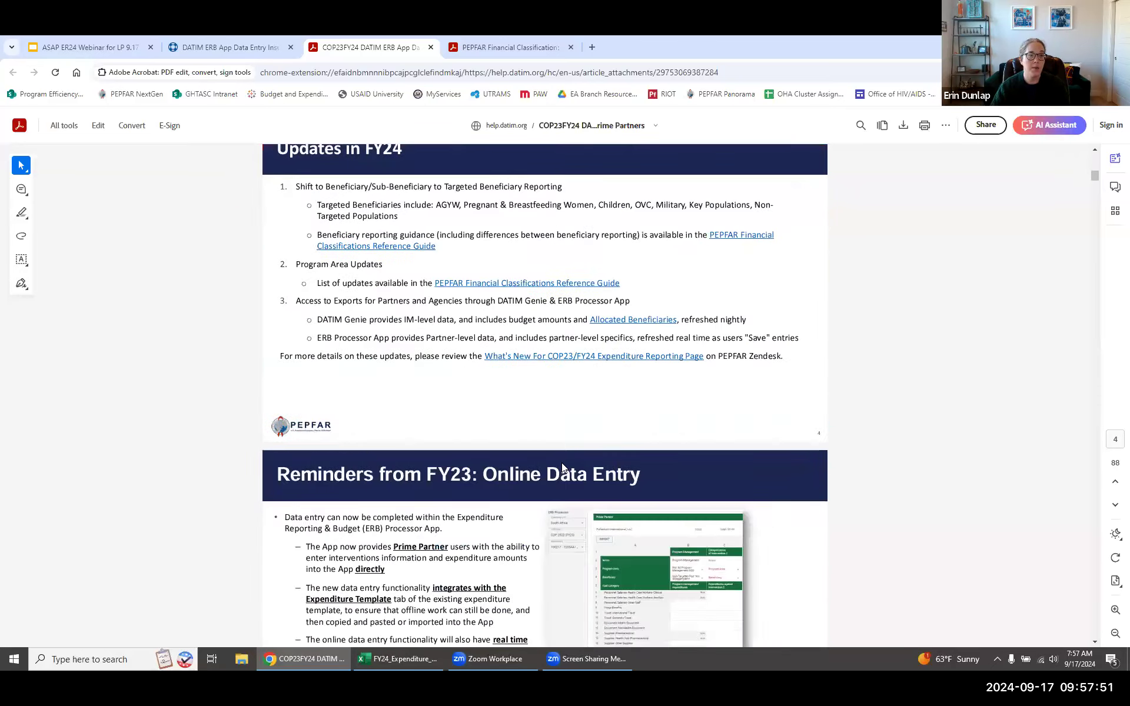
scroll(564, 460, "down", 4)
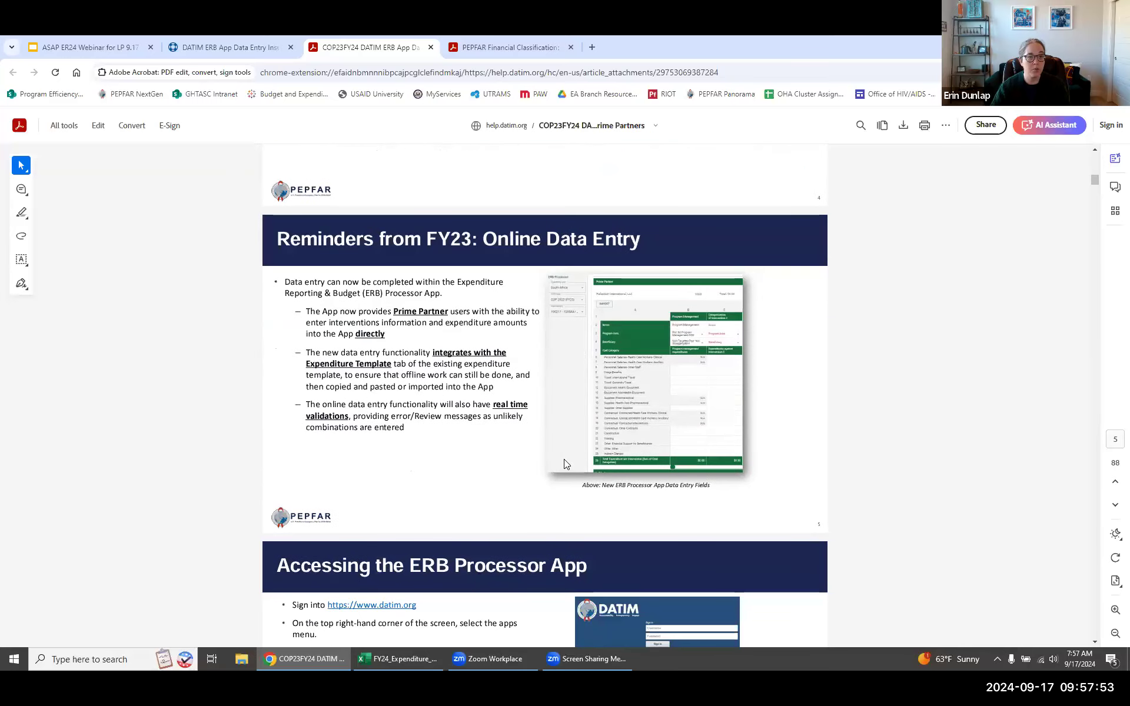
scroll(564, 464, "down", 6)
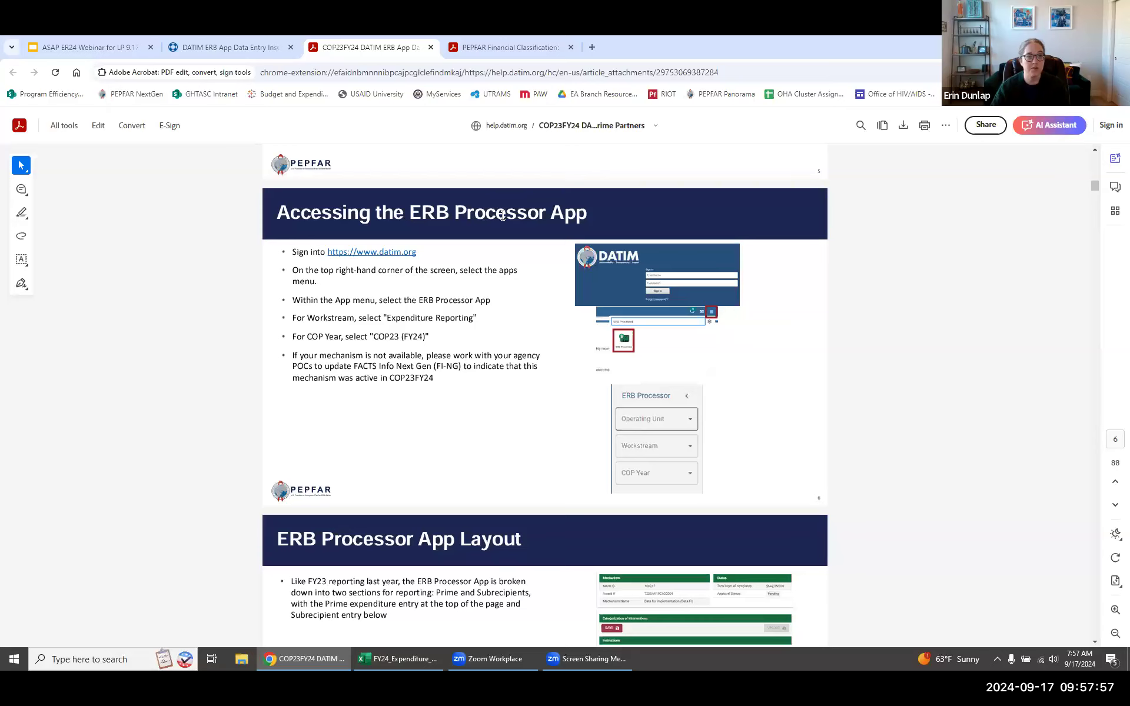
scroll(543, 421, "down", 7)
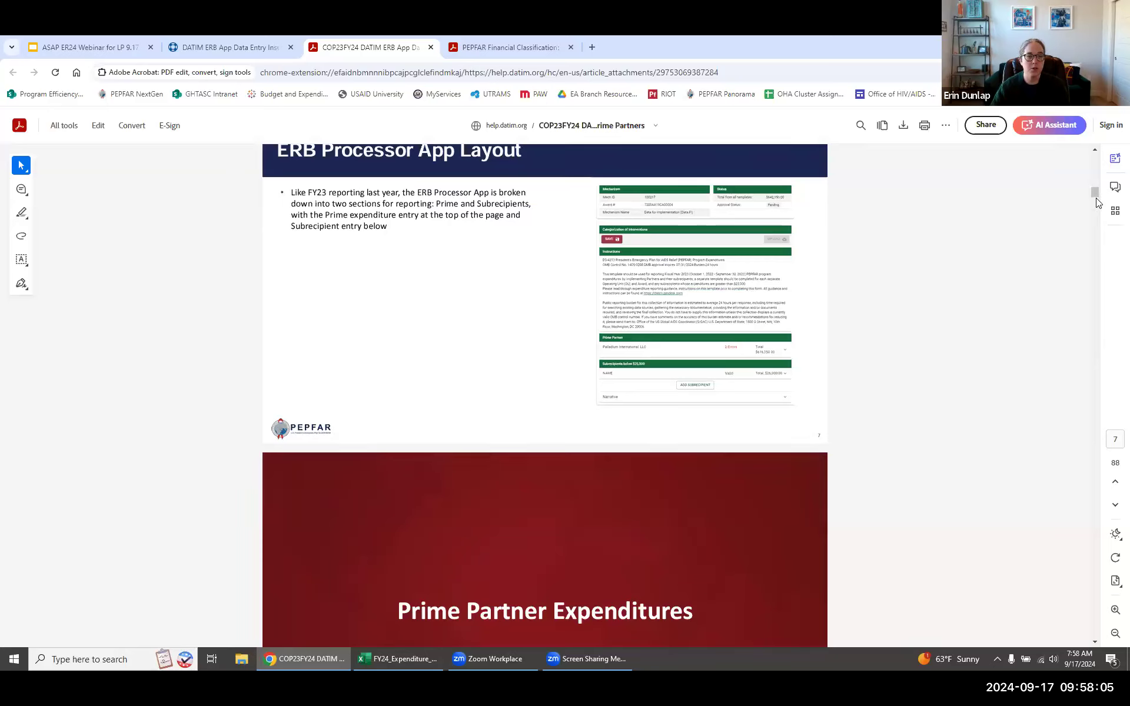
Examine the prime partner validation checks, including the error list and the Missing Program Area and Missing Targeted Beneficiary slides
left_click_drag(1095, 195, 1095, 248)
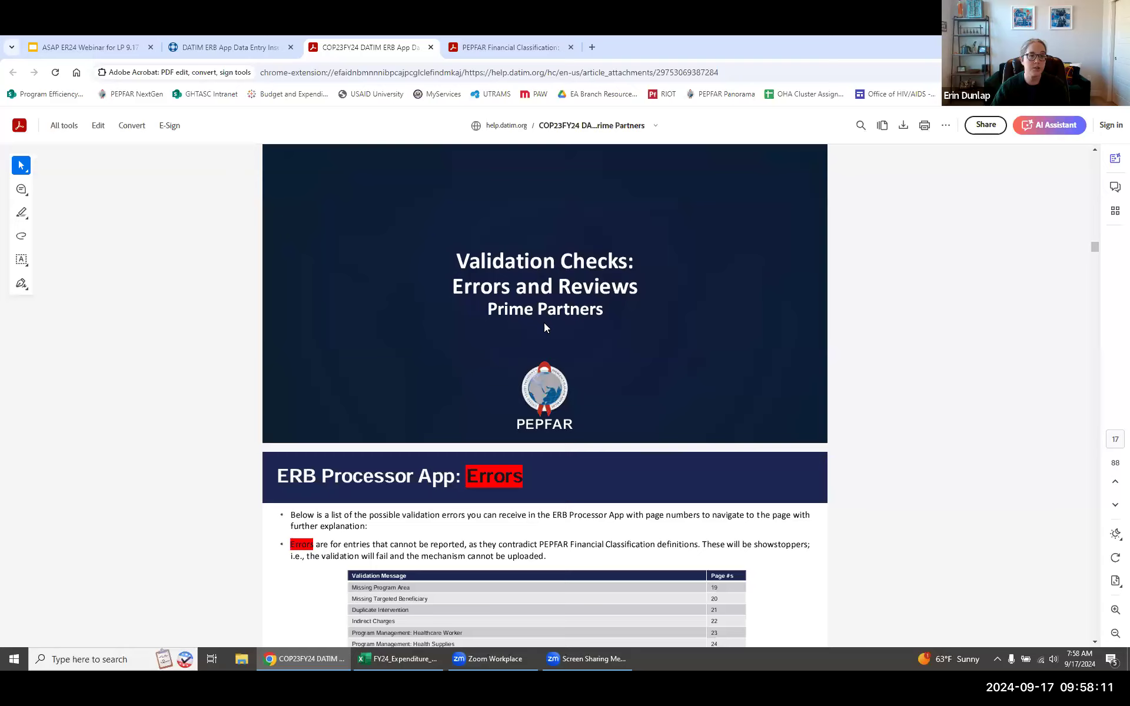
scroll(683, 498, "down", 5)
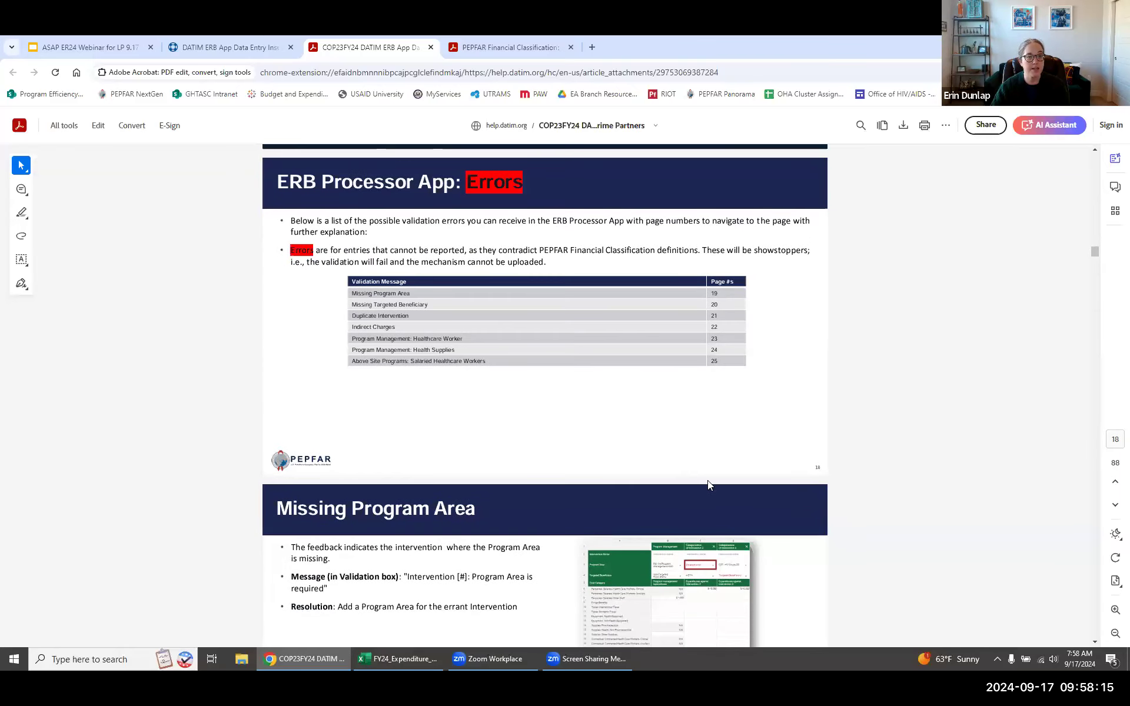
scroll(706, 479, "down", 4)
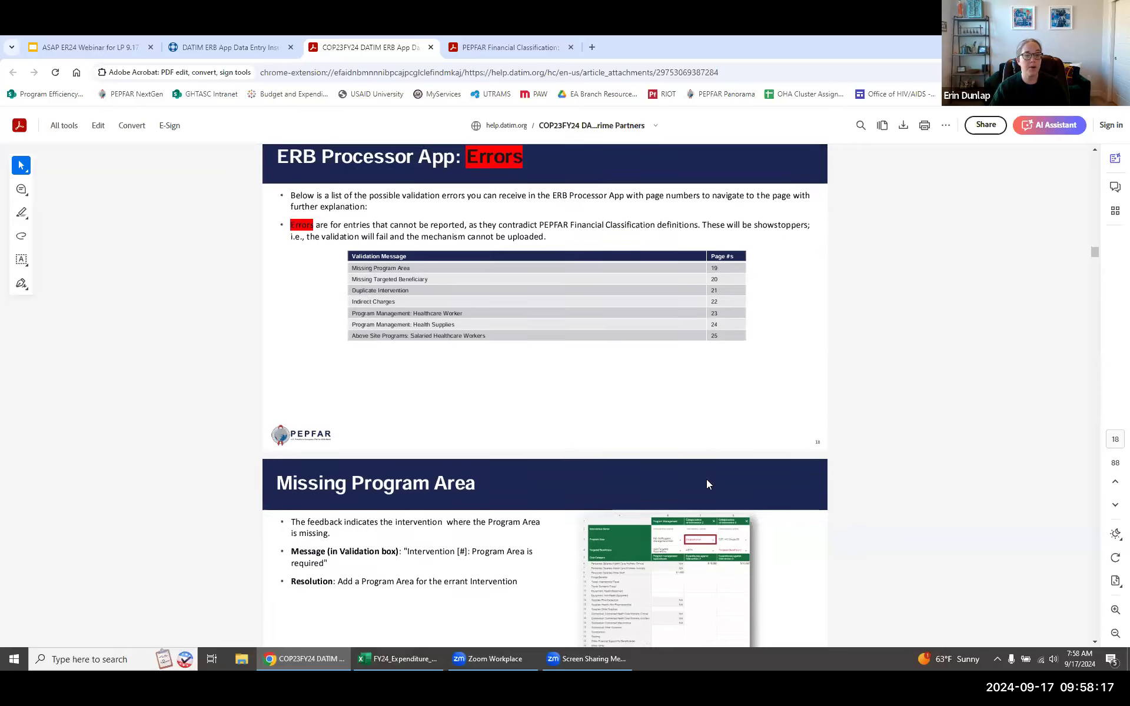
scroll(708, 483, "down", 6)
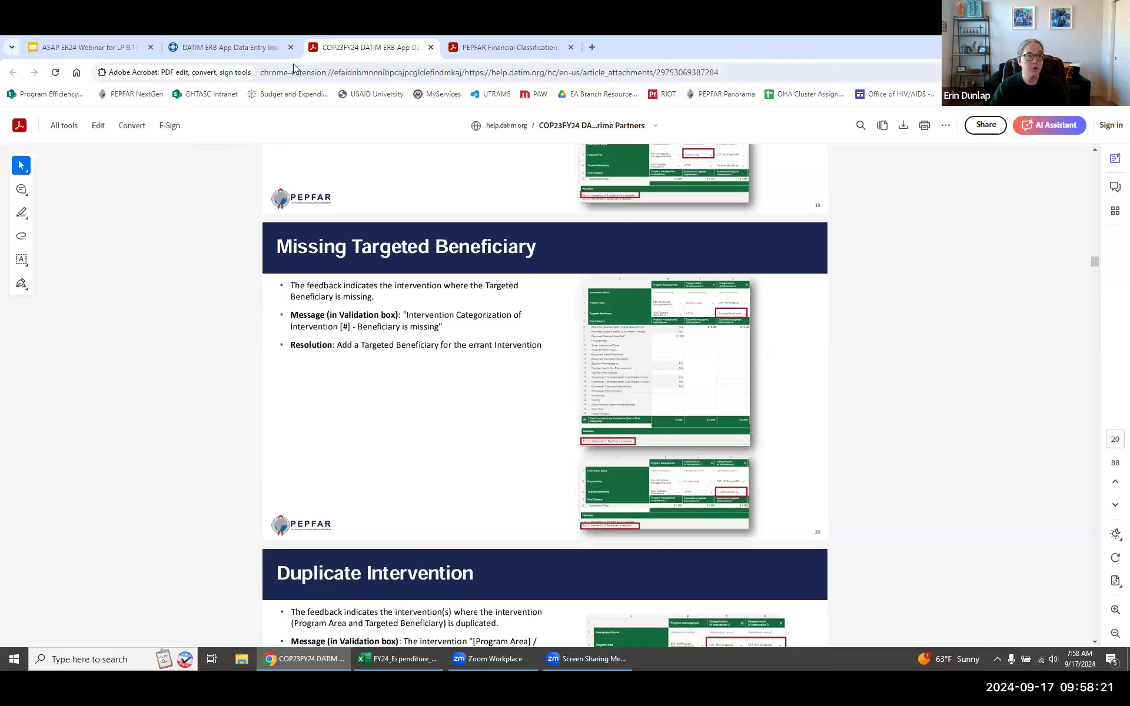
Close the ERB App data entry PDF and return to the Expenditure Reporting page
key("ctrl+w")
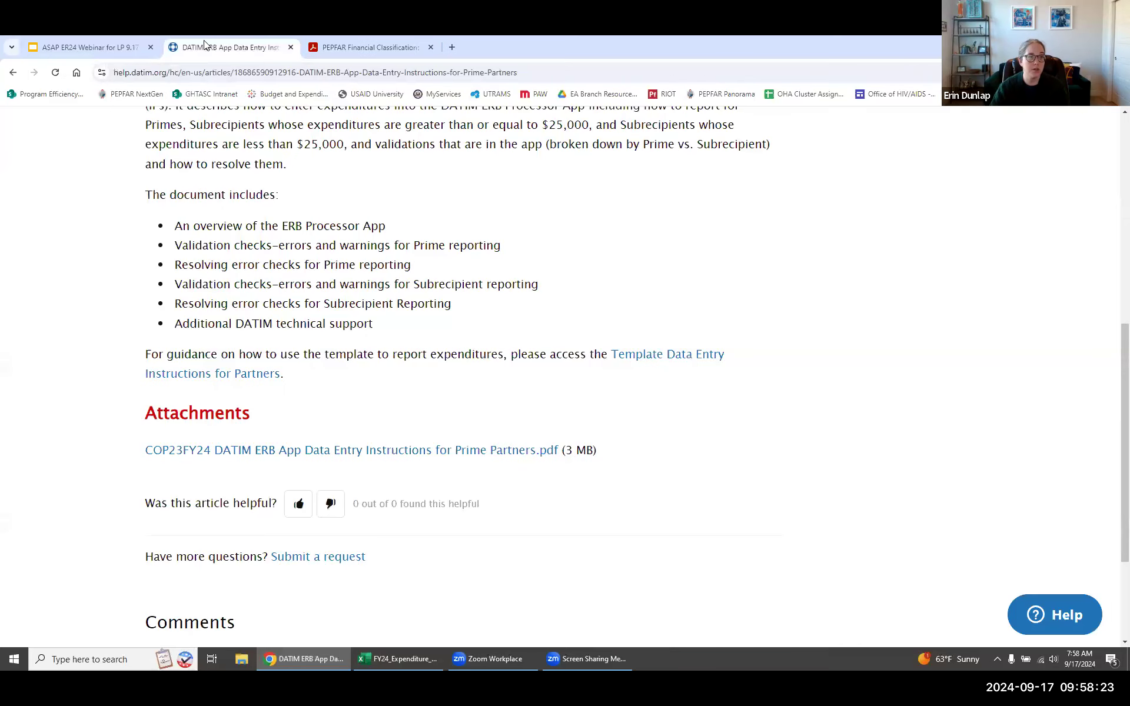
left_click(15, 71)
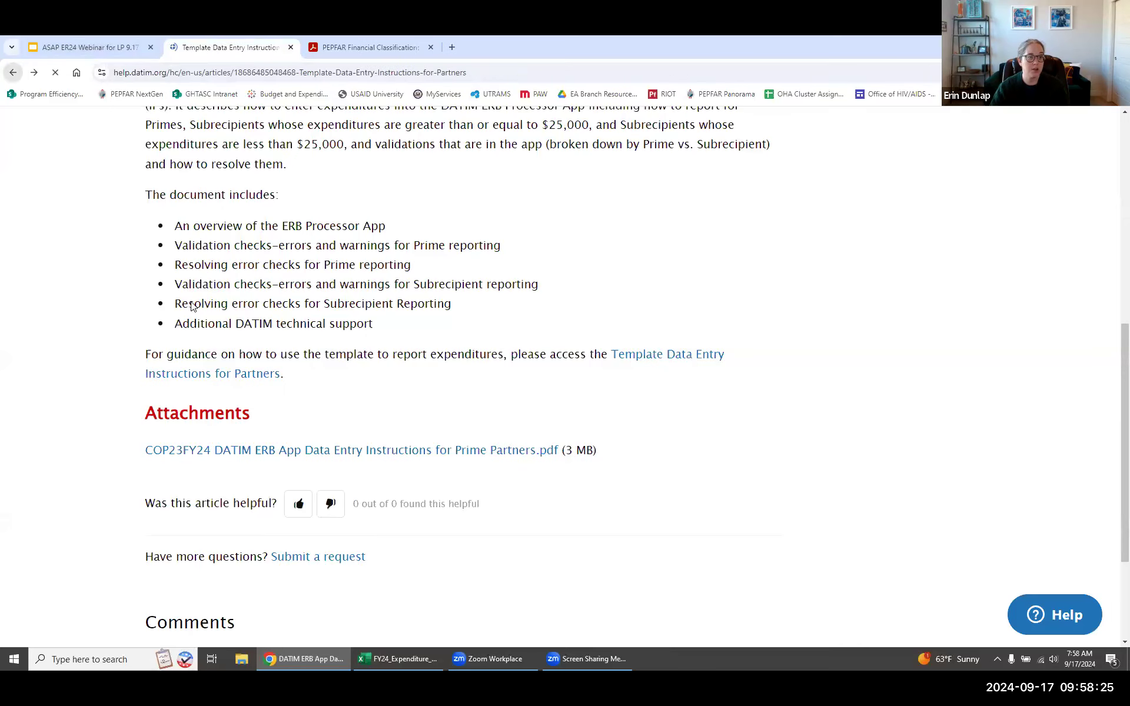
left_click(15, 72)
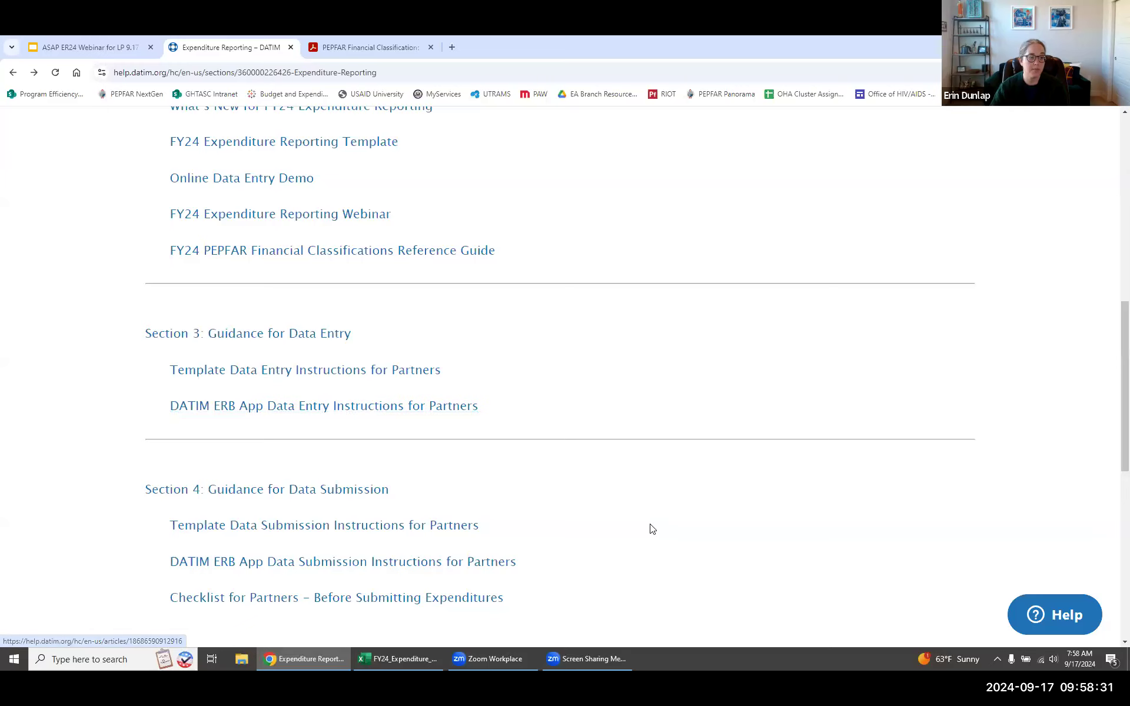
Open Section 4: Guidance for Data Submission and review the template and ERB Processor App submission article summaries
scroll(648, 524, "down", 3)
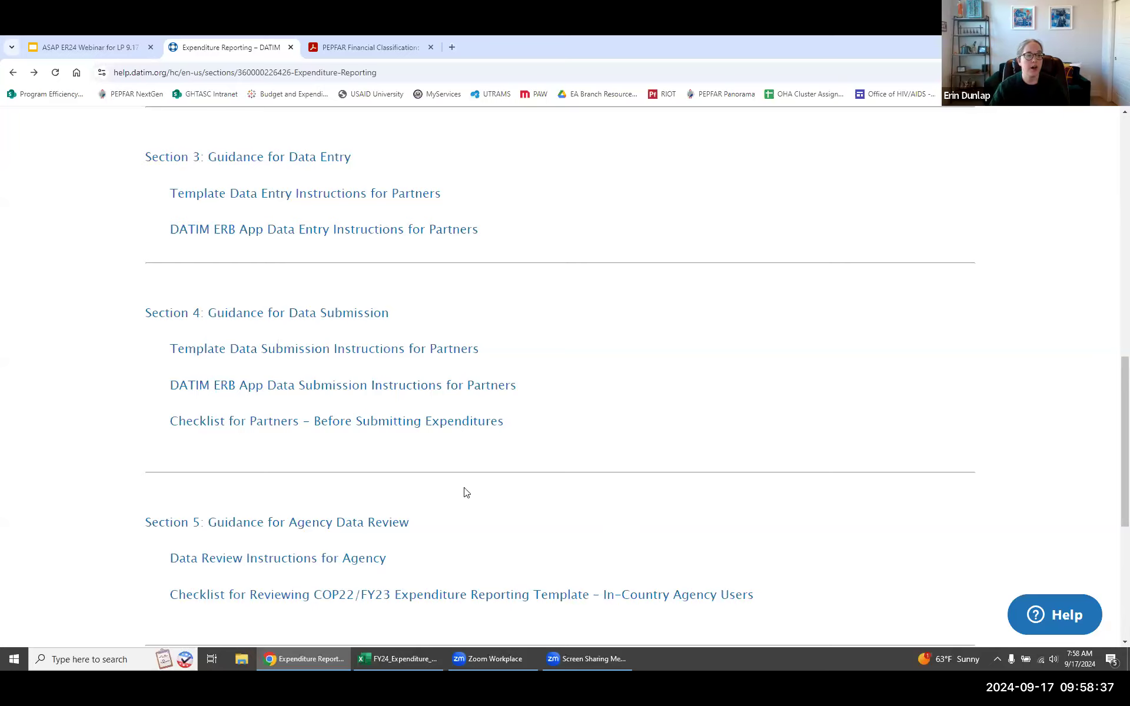
left_click(333, 320)
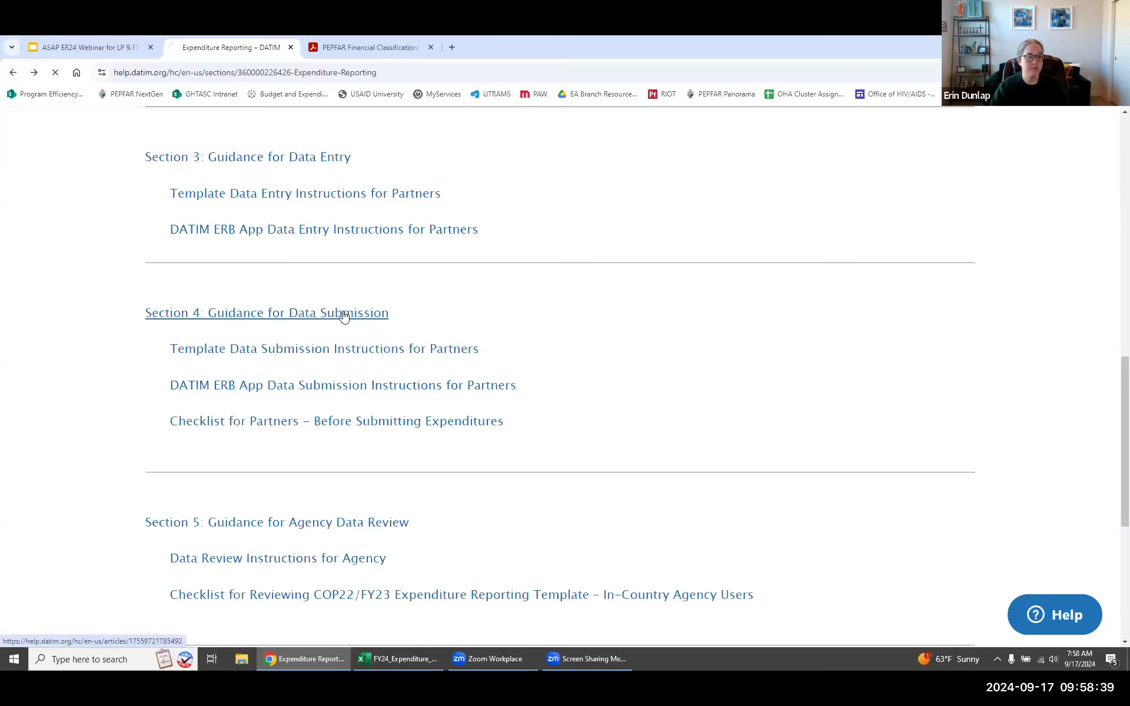
scroll(511, 404, "down", 3)
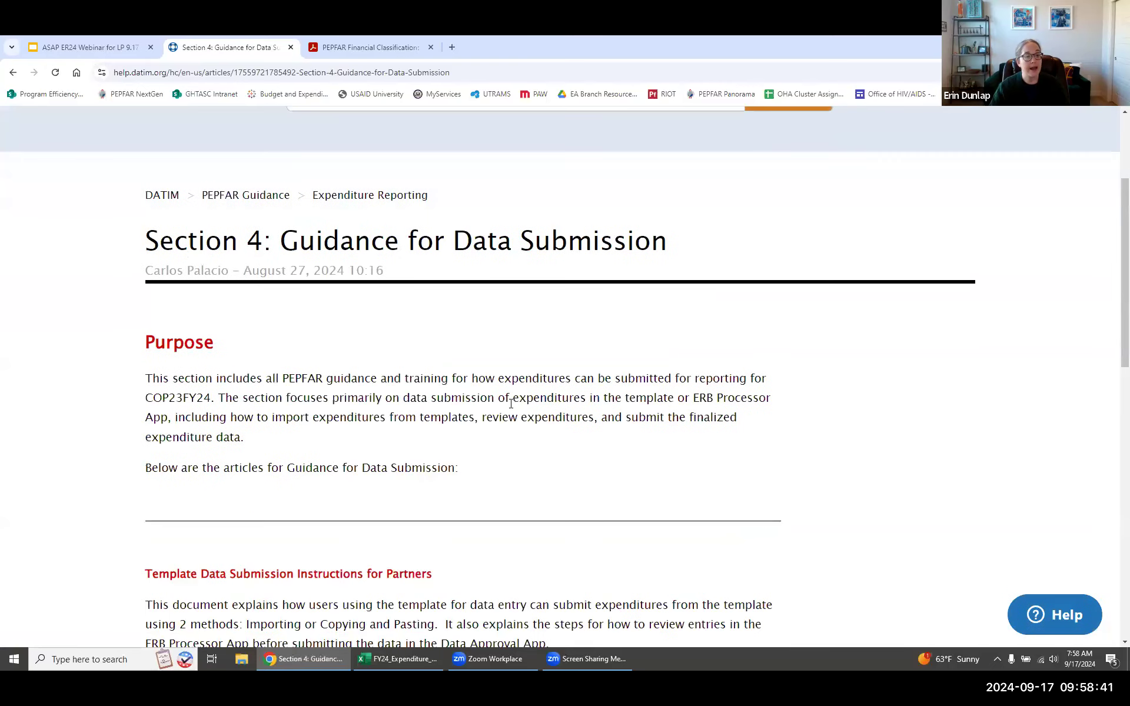
scroll(510, 402, "down", 2)
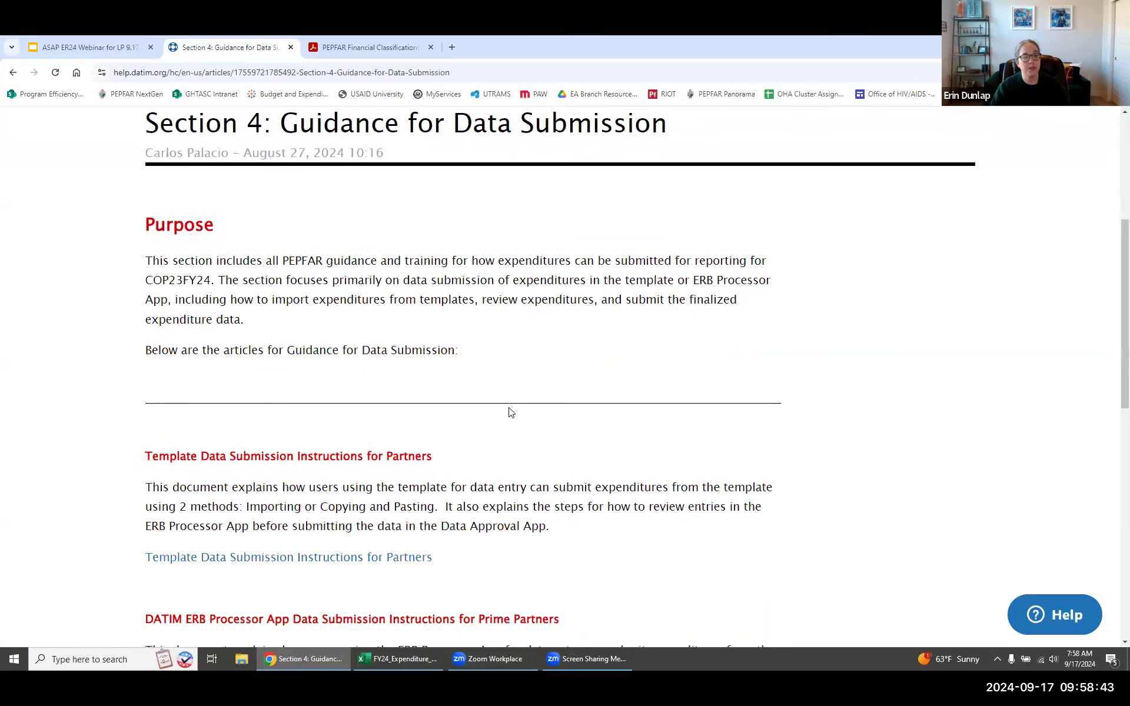
scroll(511, 412, "down", 2)
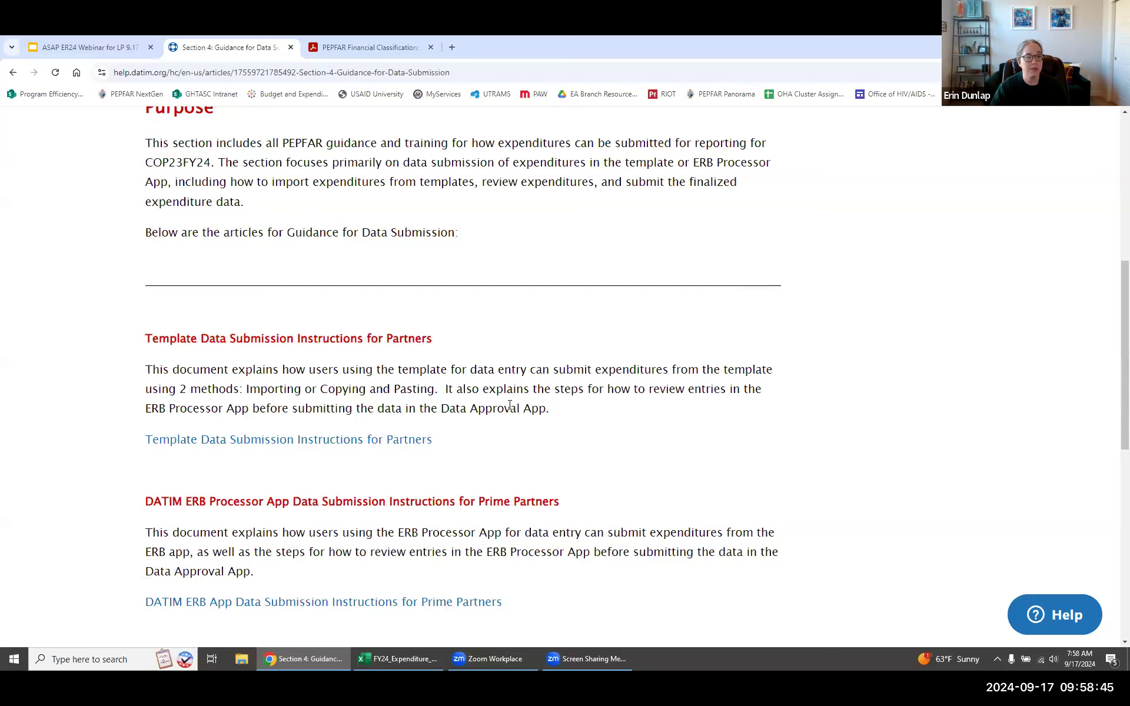
left_click_drag(146, 336, 439, 341)
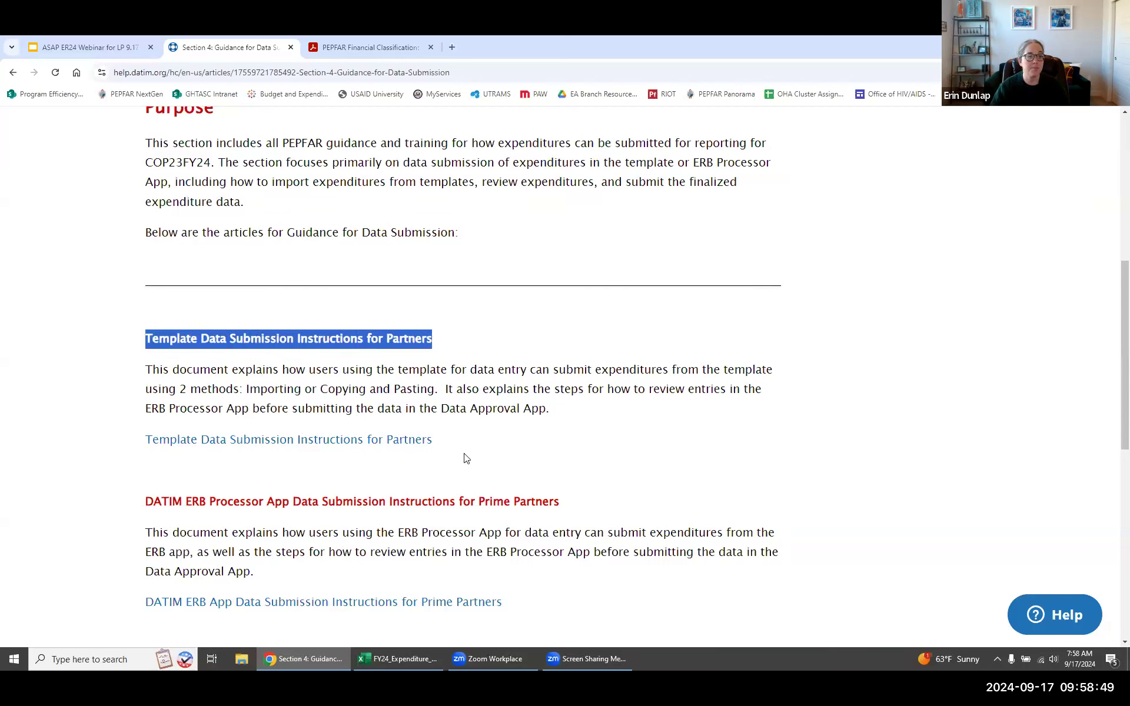
left_click_drag(147, 501, 576, 501)
left_click(575, 469)
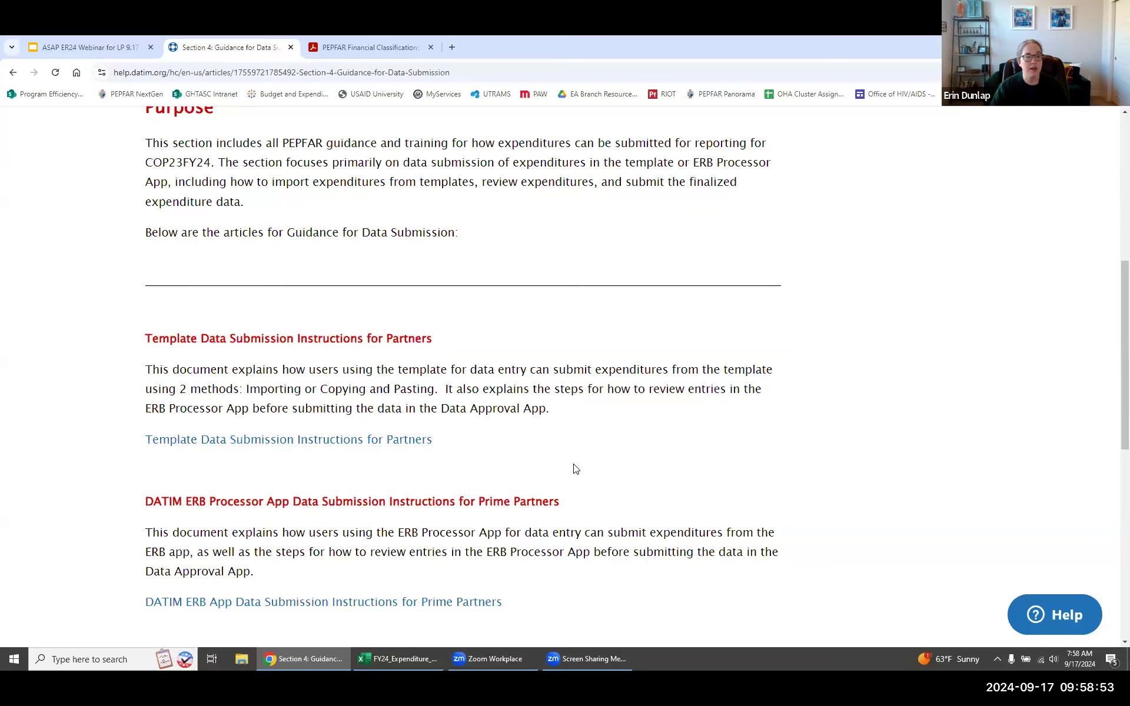
Open the Template Data Submission Instructions for Partners article and its COP23FY24 PDF attachment
left_click(256, 439)
scroll(318, 459, "down", 10)
left_click(305, 438)
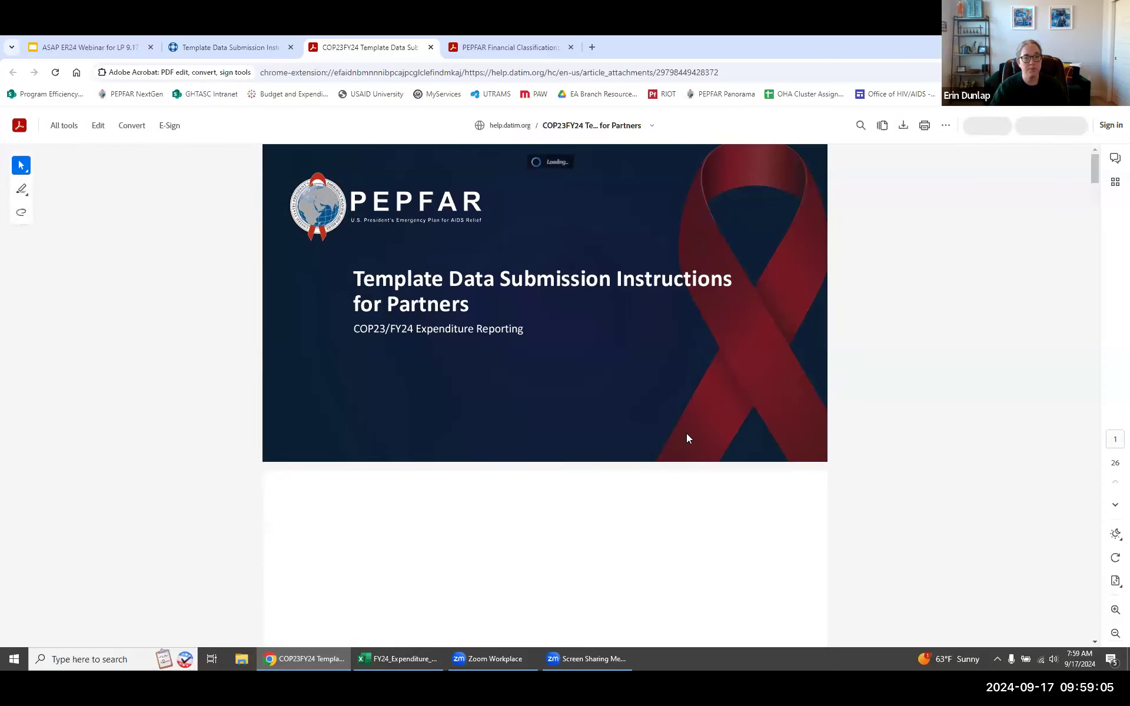
Read through the template submission PDF up to the Step 1: Complete Expenditures in Template slide
scroll(685, 442, "down", 4)
scroll(686, 444, "down", 6)
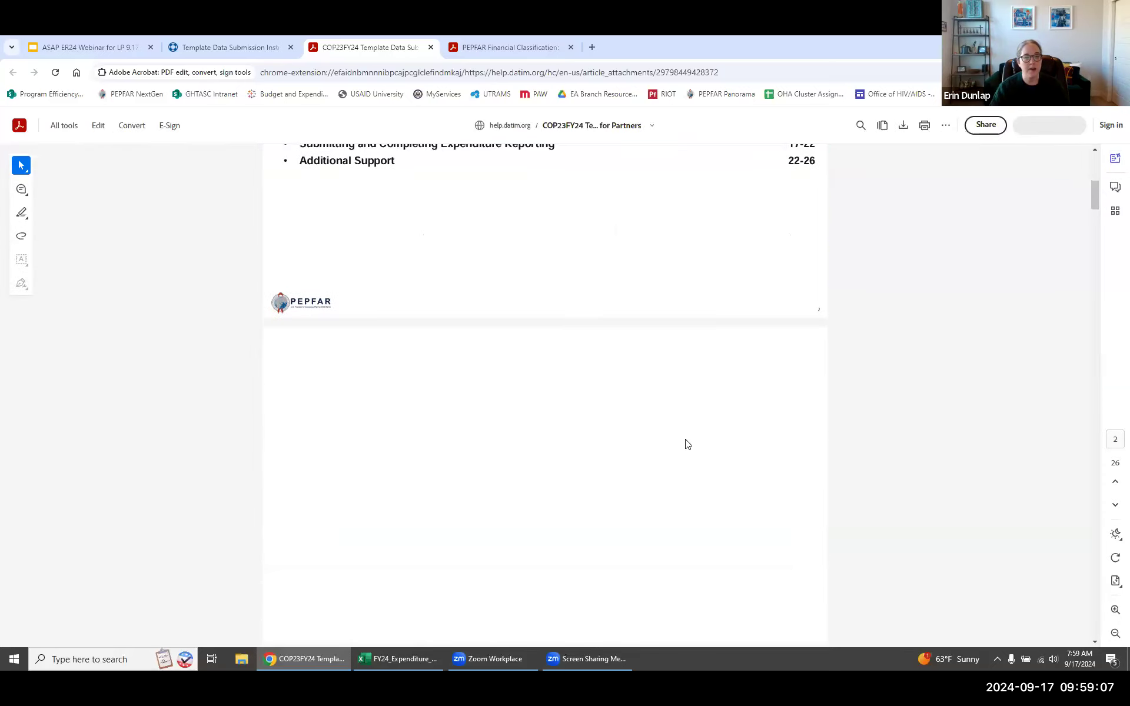
scroll(686, 445, "down", 5)
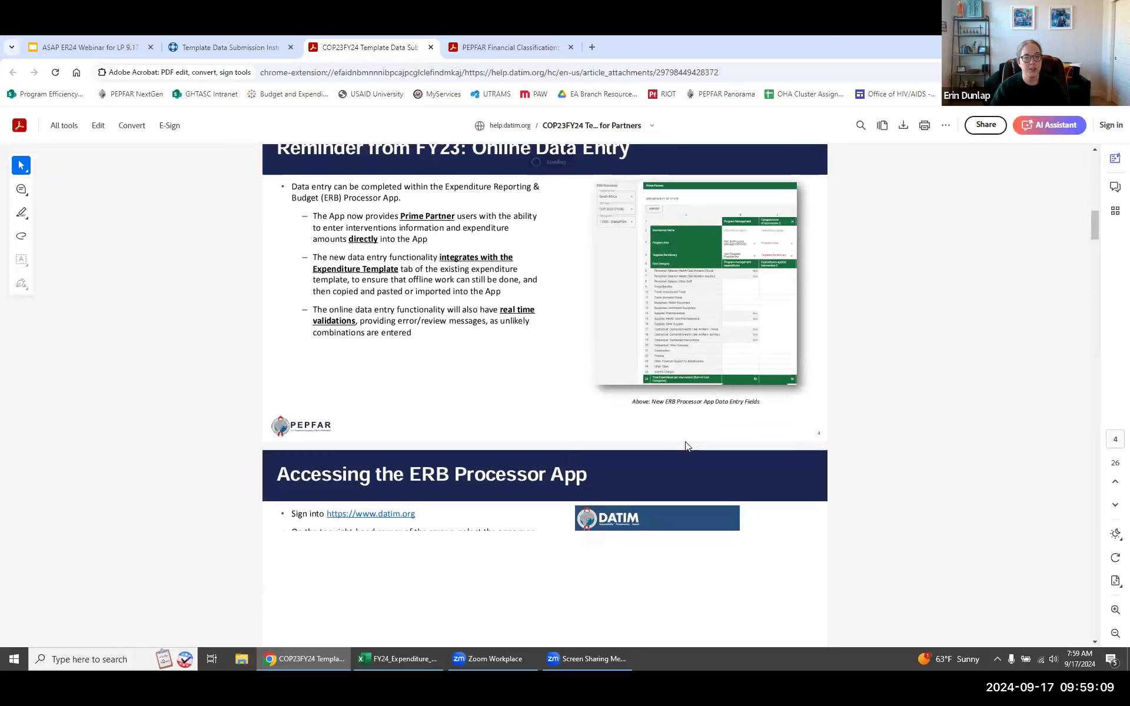
scroll(682, 441, "down", 8)
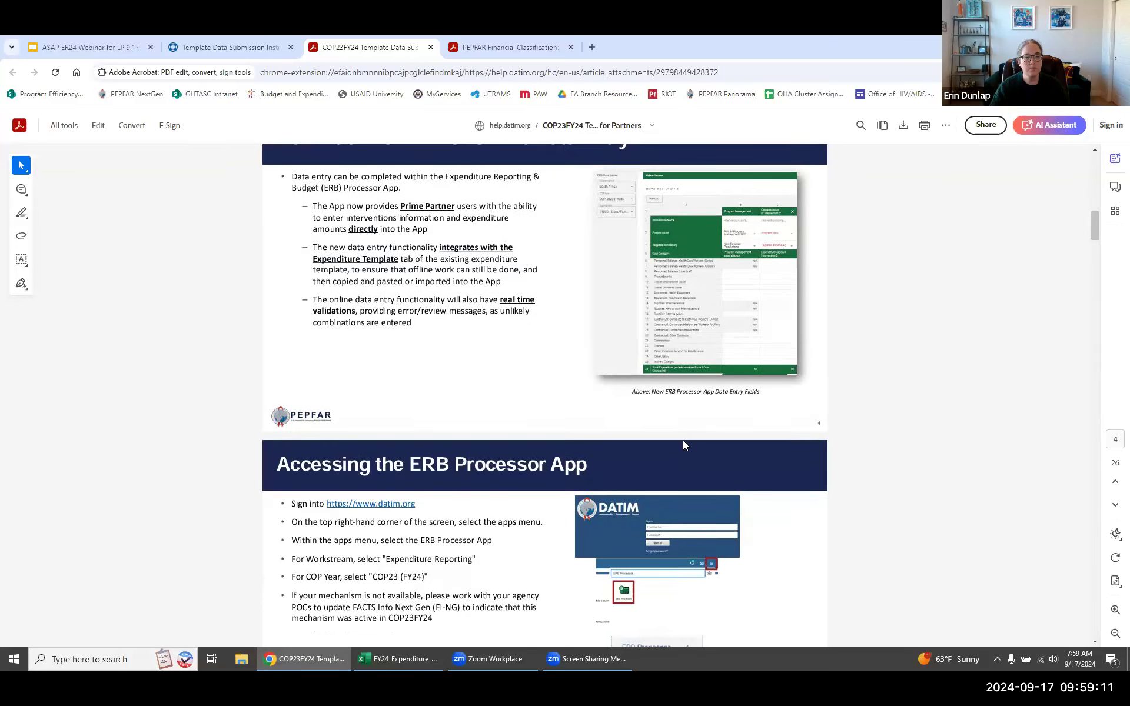
scroll(683, 442, "down", 5)
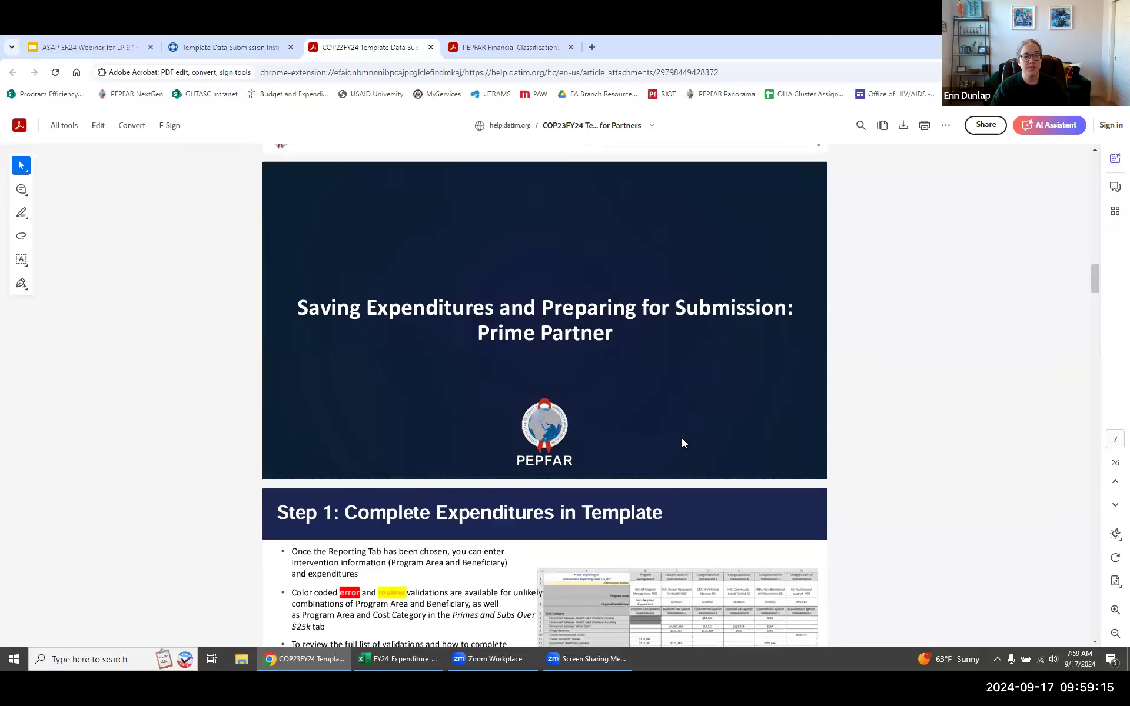
scroll(682, 443, "down", 4)
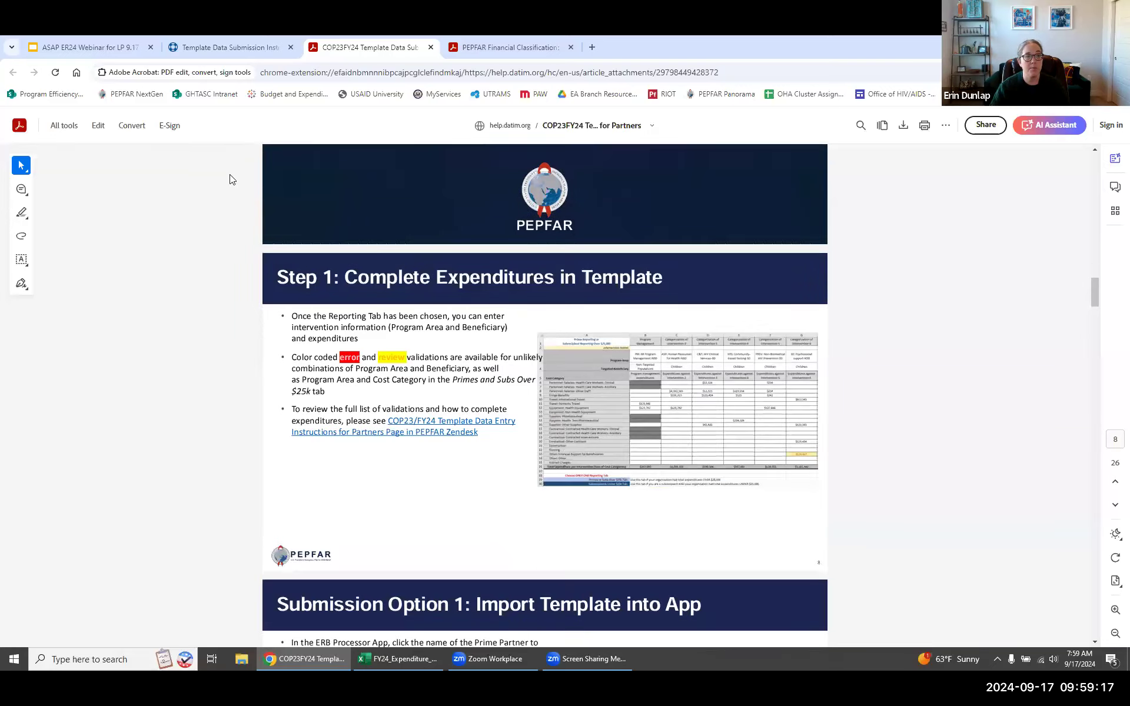
Switch to the webinar slide deck and show slide 37 on Data Submission Instructions in DATIM, Section 4
left_click(92, 42)
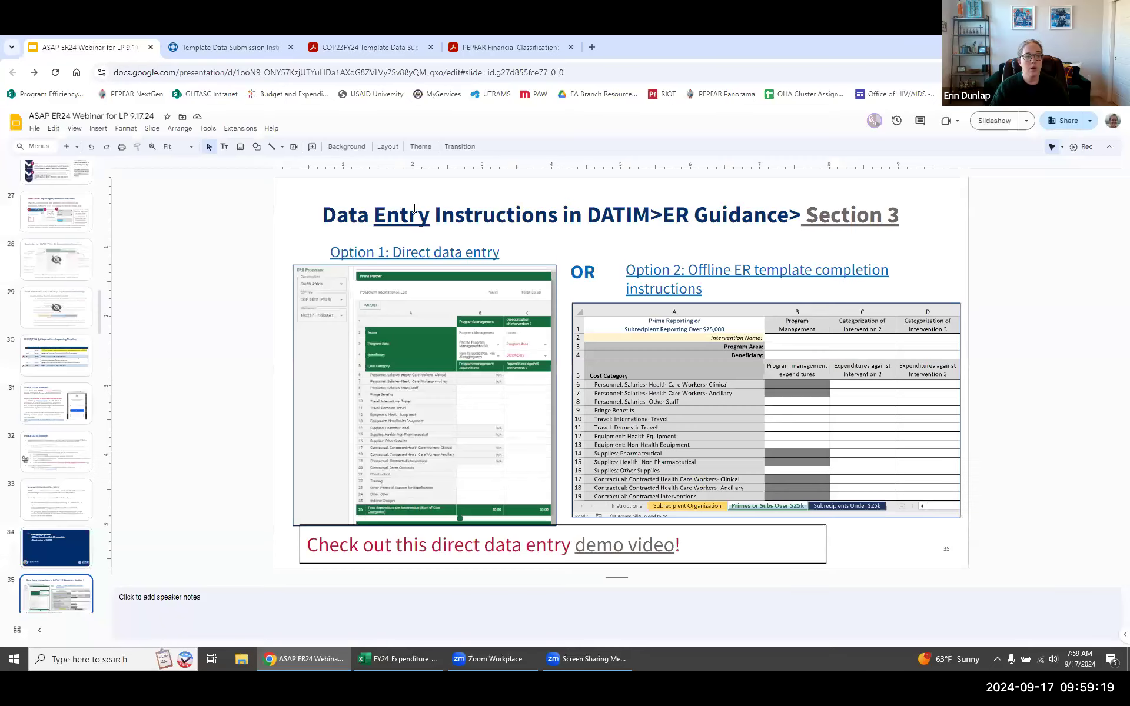
scroll(53, 438, "down", 3)
left_click(61, 408)
scroll(61, 409, "down", 4)
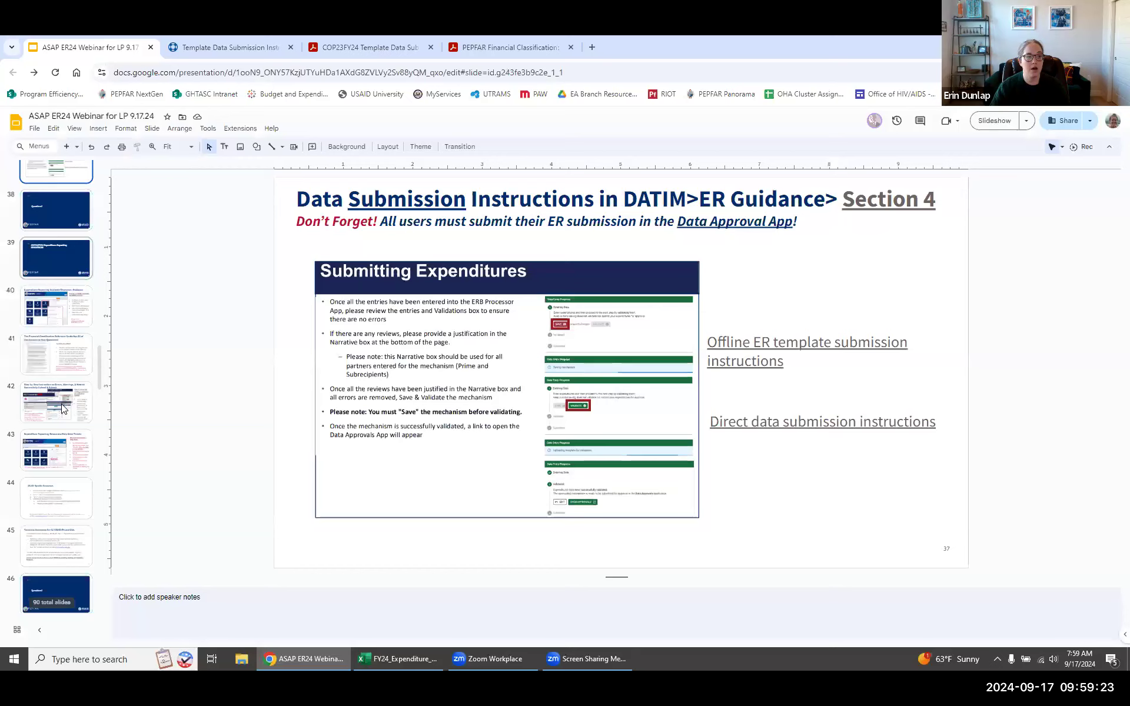
scroll(61, 407, "down", 5)
scroll(61, 403, "up", 6)
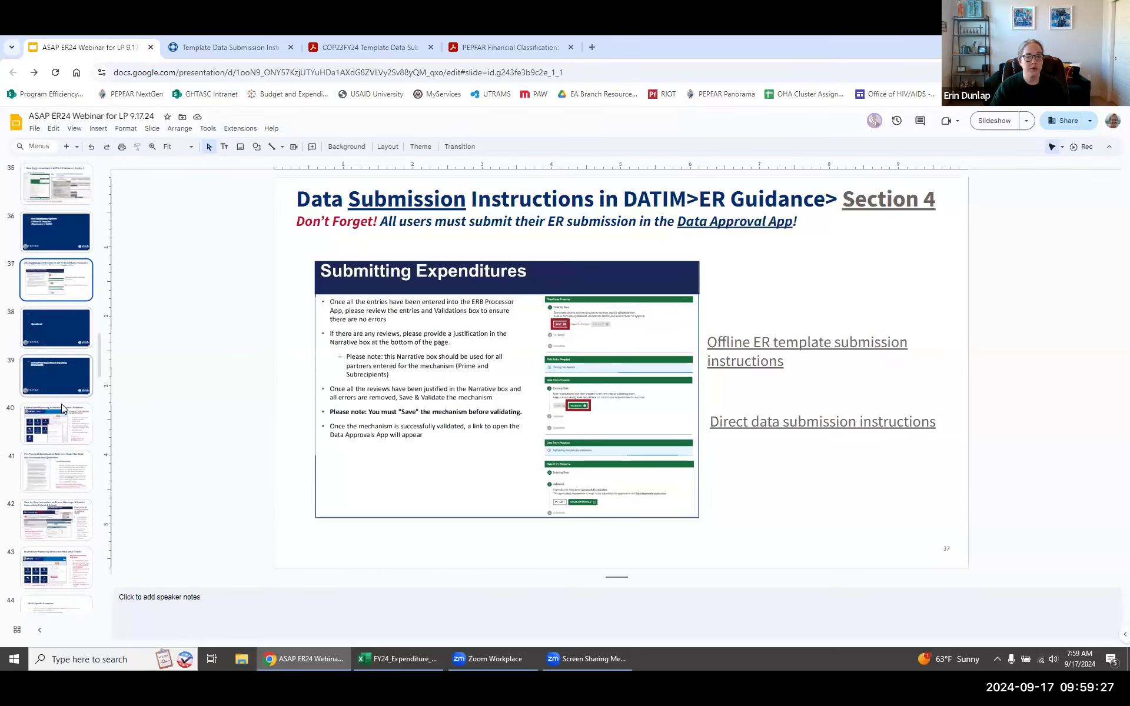
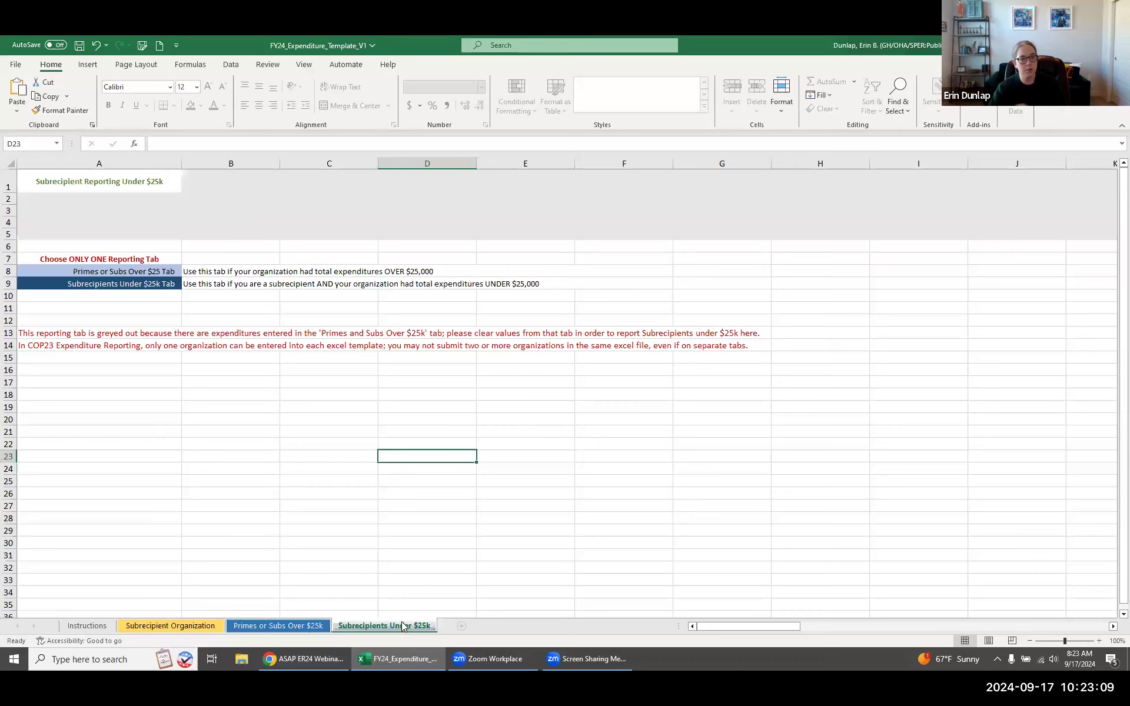
In the Excel expenditure template, show the Primes or Subs Over $25k sheet and highlight the cost categories in A6:A25
left_click(290, 629)
left_click(519, 341)
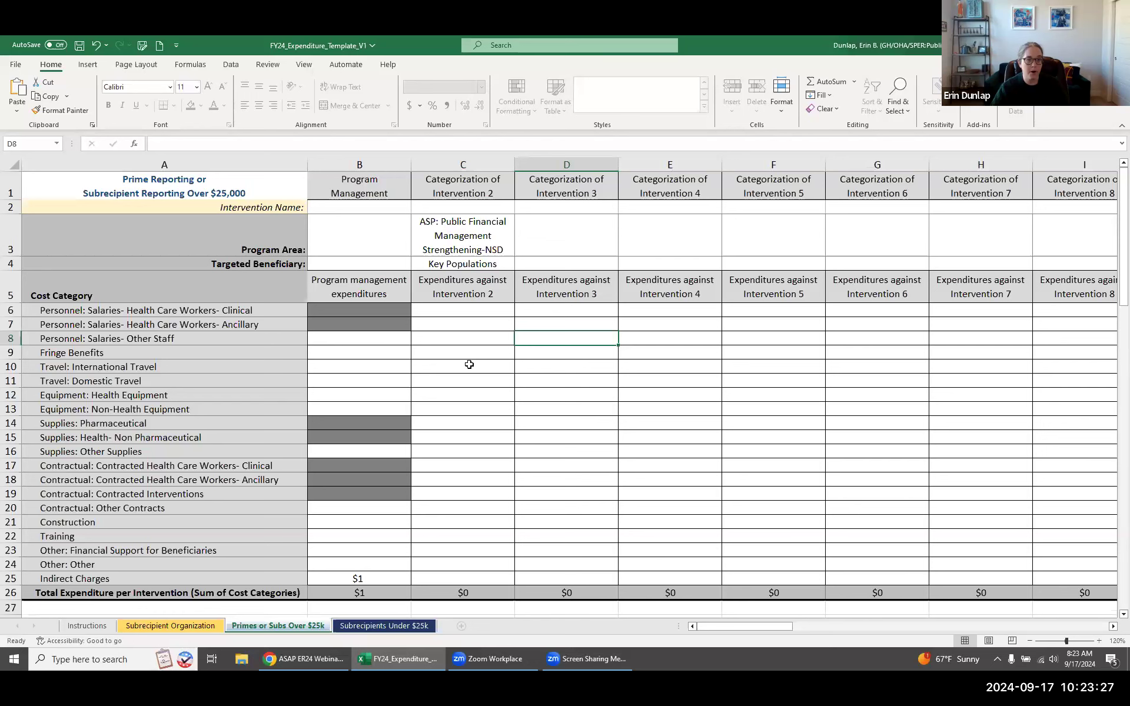
left_click_drag(212, 313, 201, 582)
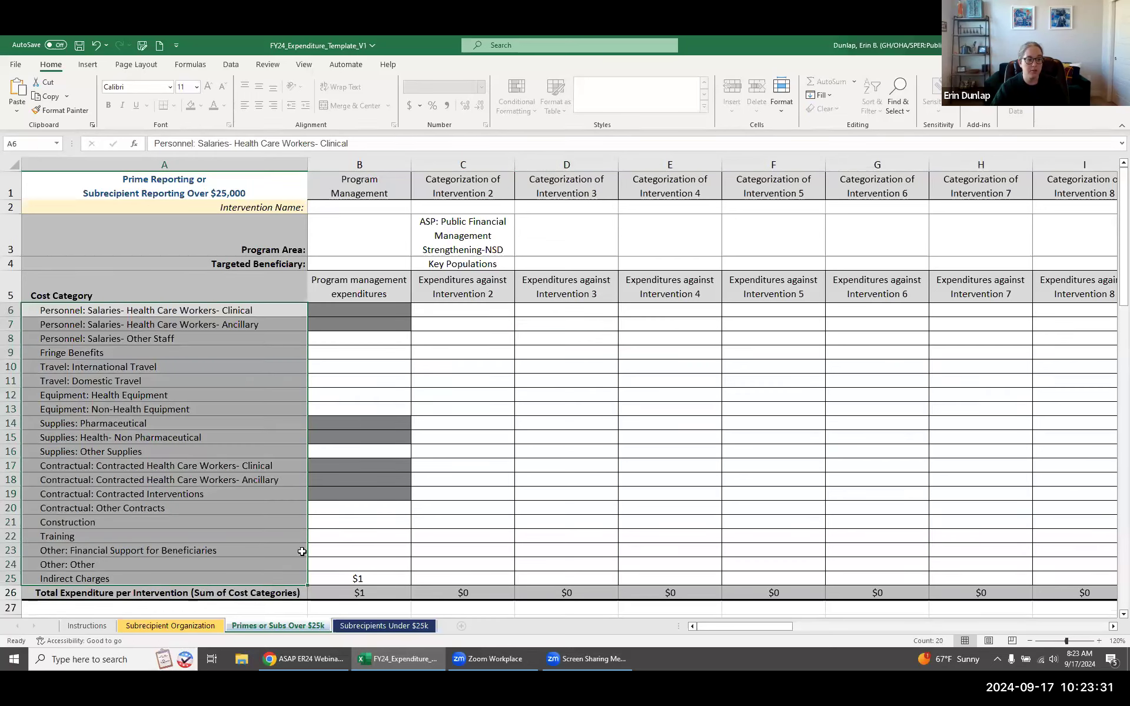
left_click(452, 537)
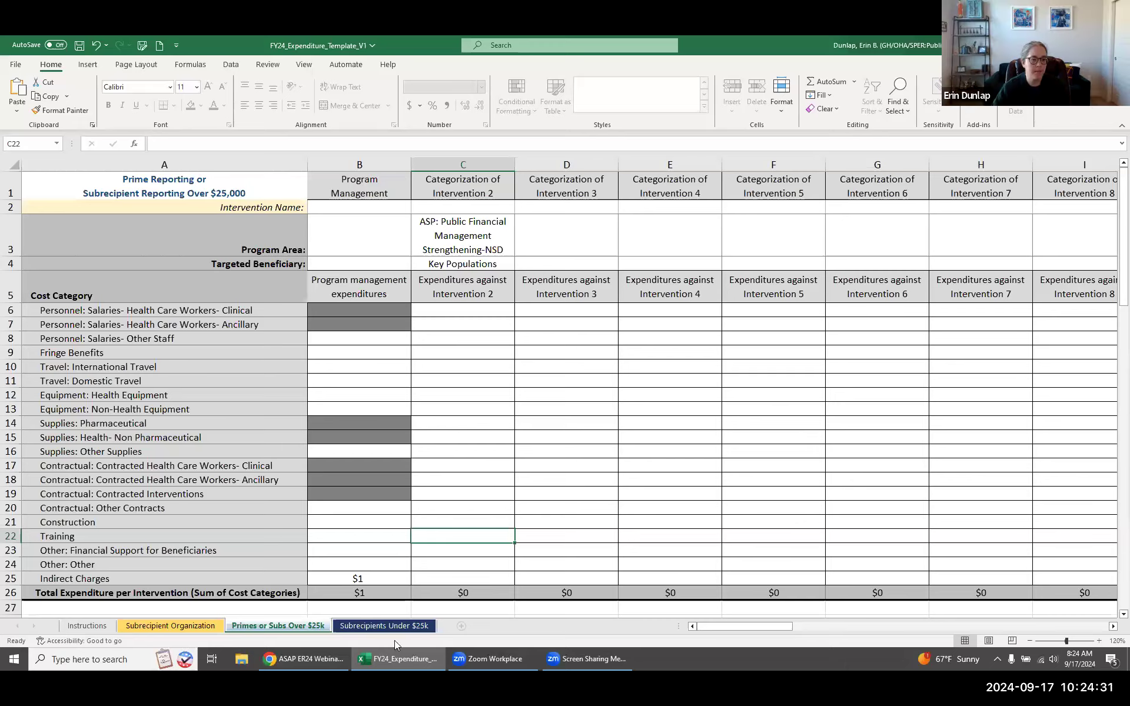
Switch to Chrome and go back from the Template Data Submission article to the start of the DATIM Expenditure Reporting page
left_click(337, 669)
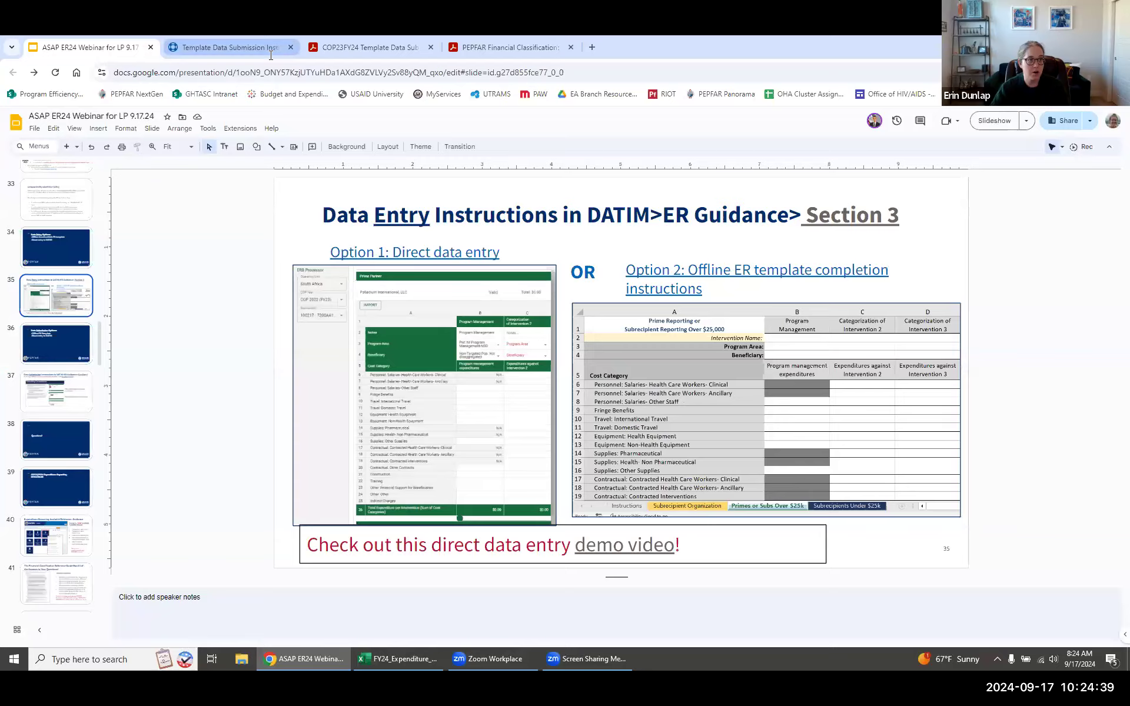
left_click(271, 55)
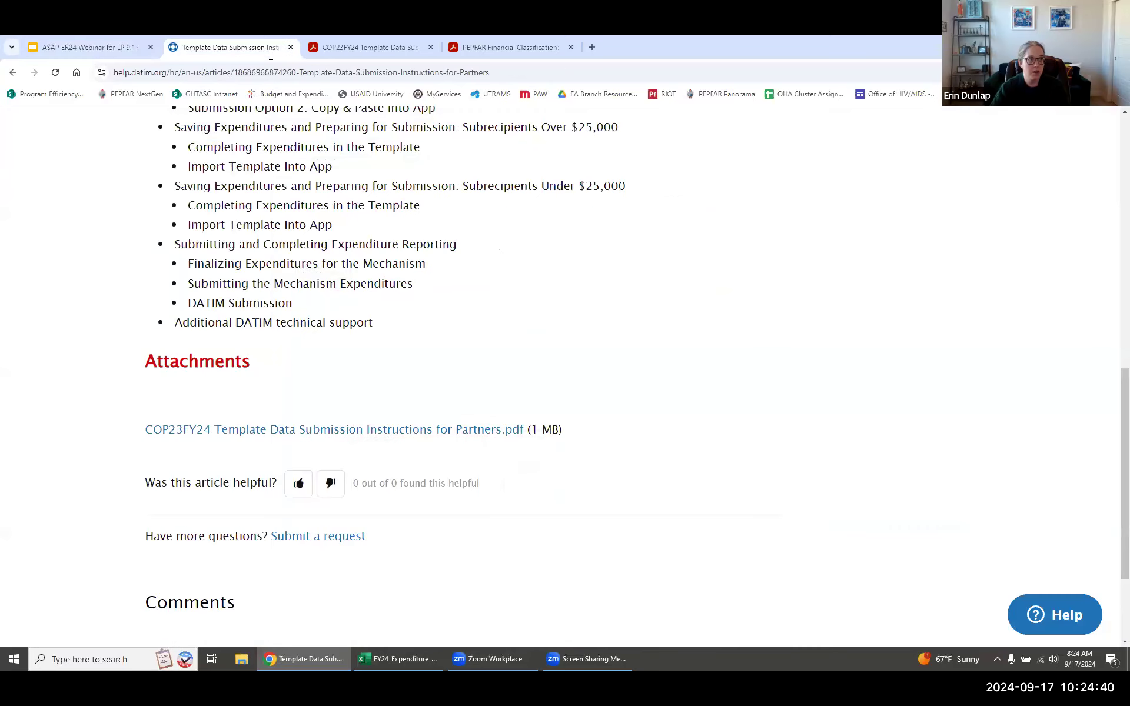
left_click(15, 75)
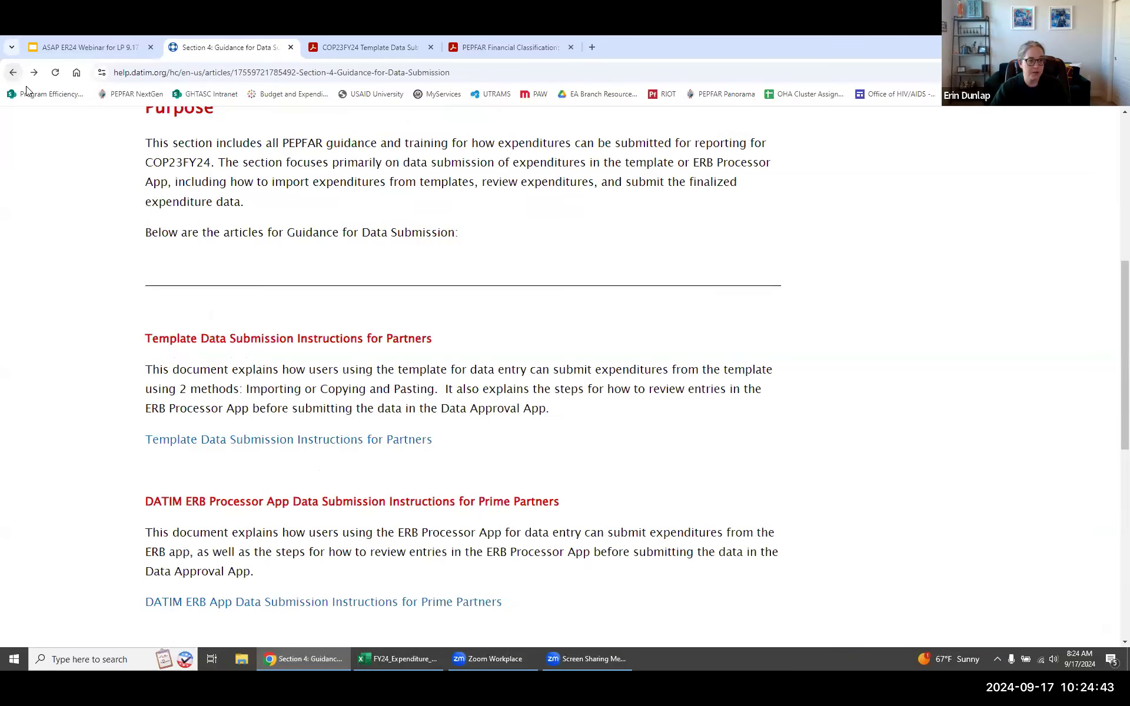
left_click(13, 73)
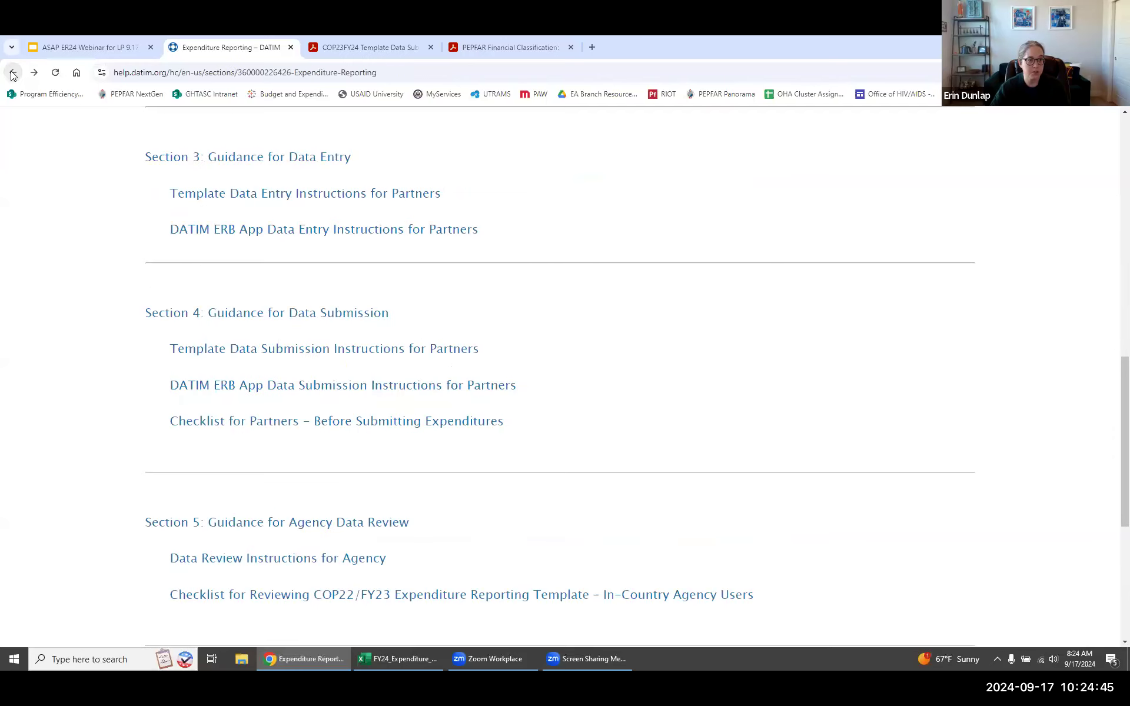
scroll(106, 394, "up", 12)
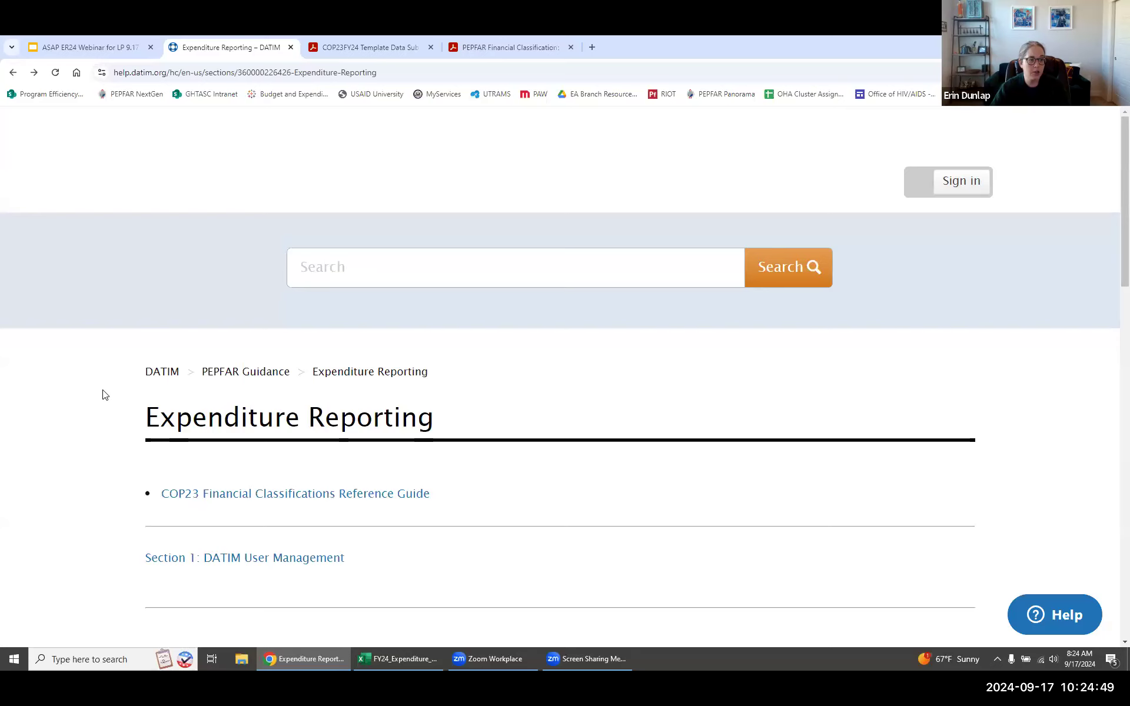
Return to the PEPFAR Guidance category, open its Expenditure Reporting section, and review the articles under Sections 2 to 4
left_click(14, 71)
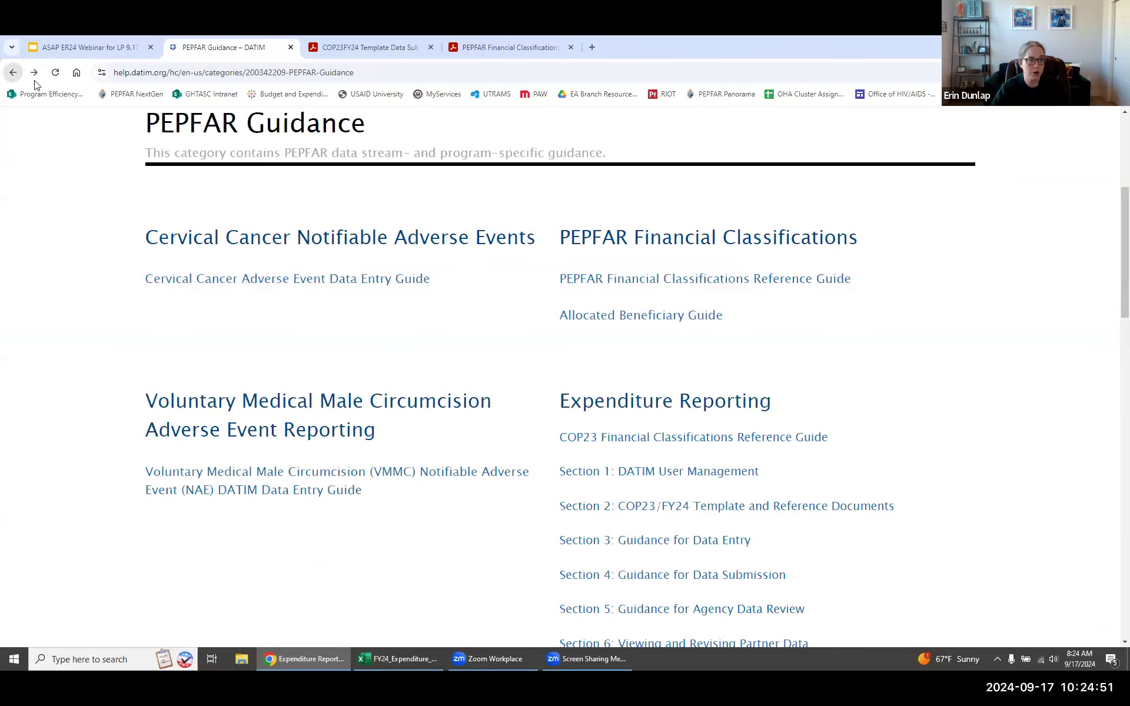
scroll(23, 320, "down", 6)
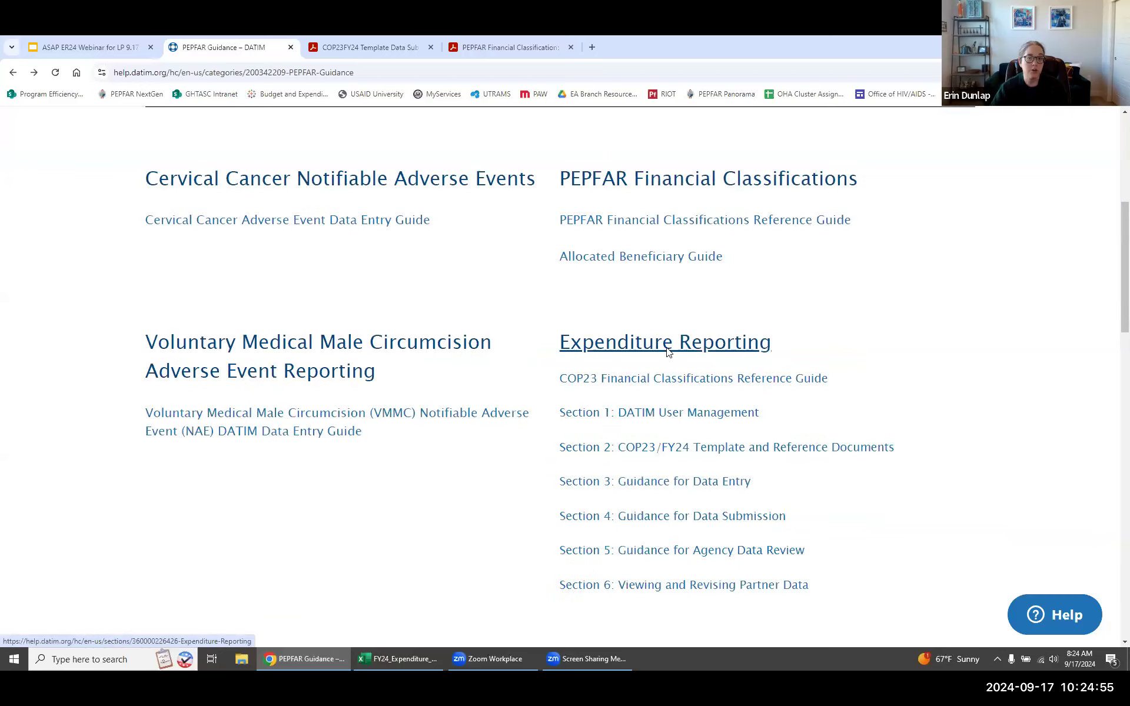
left_click(668, 352)
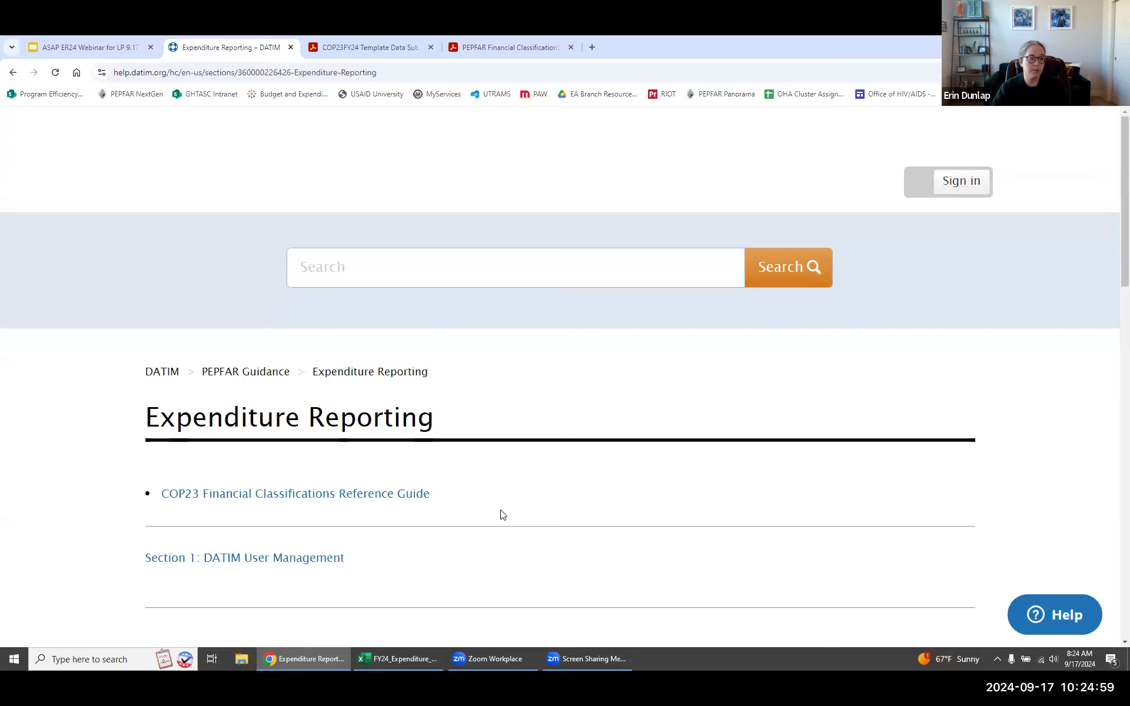
scroll(501, 515, "down", 5)
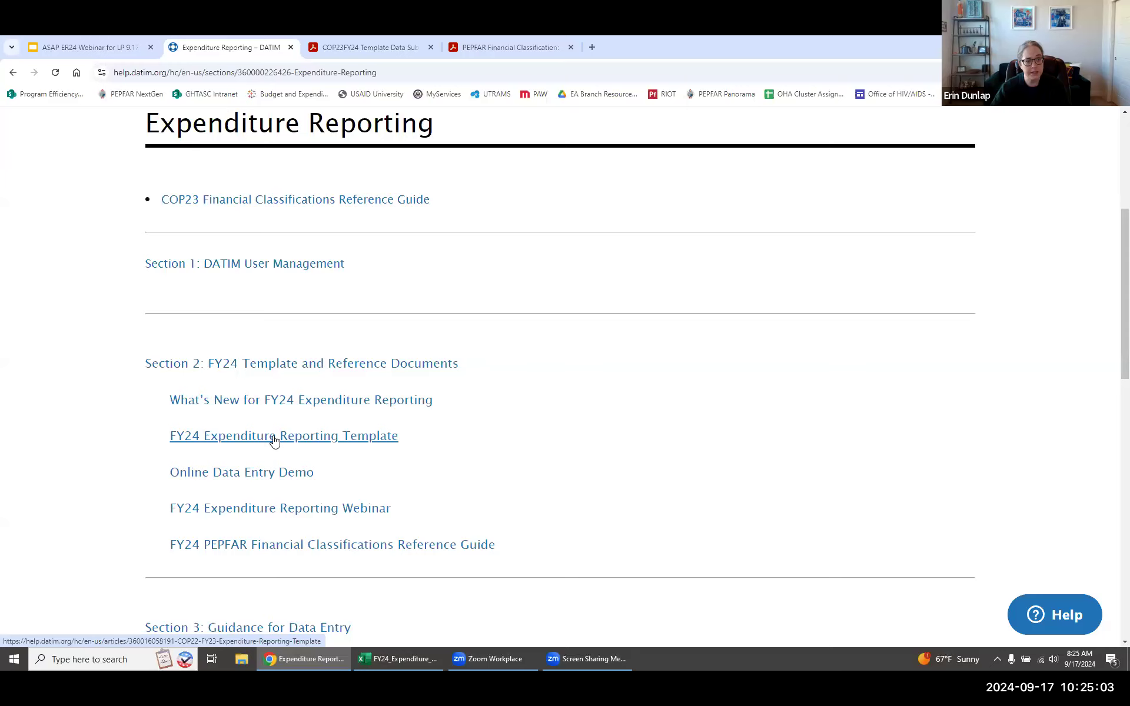
scroll(524, 452, "down", 5)
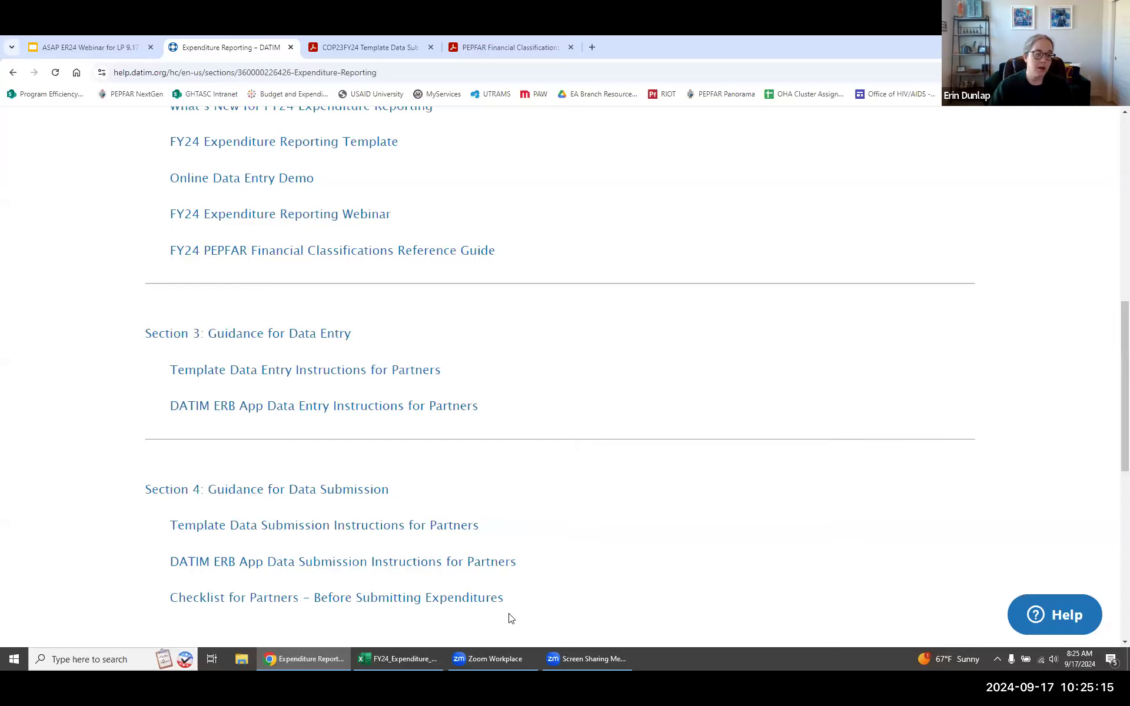
Open the Checklist for Partners – Before Submitting Expenditures article and its COP23FY24 PDF attachment
left_click(492, 601)
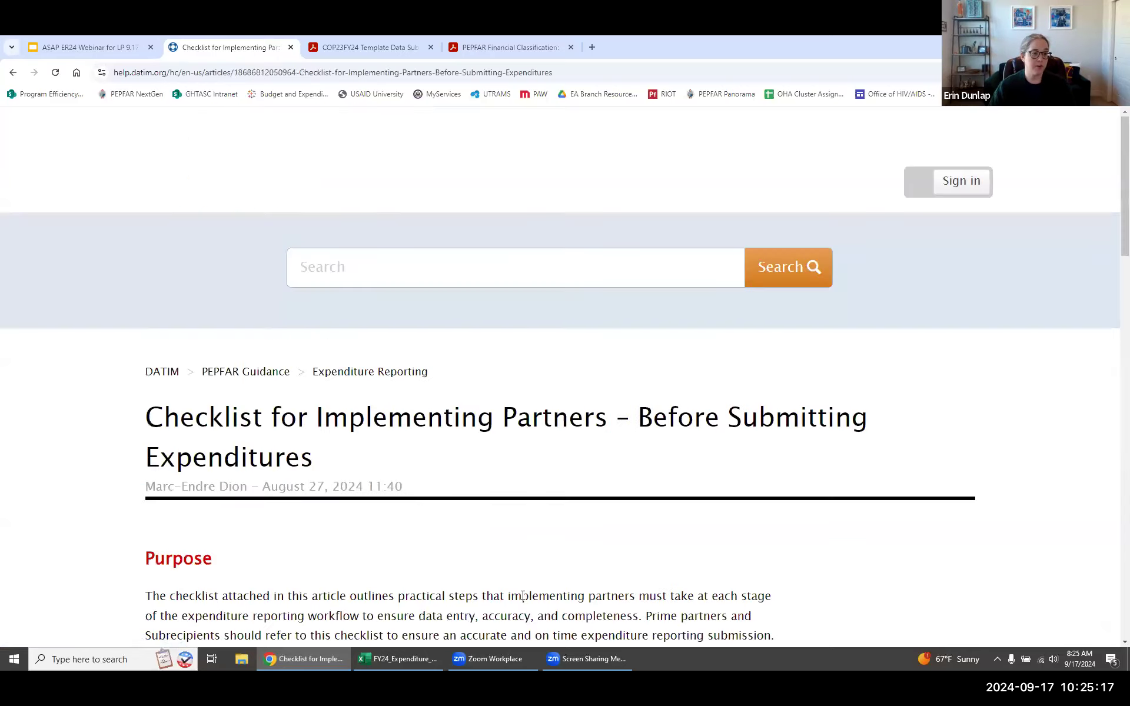
scroll(124, 436, "down", 1)
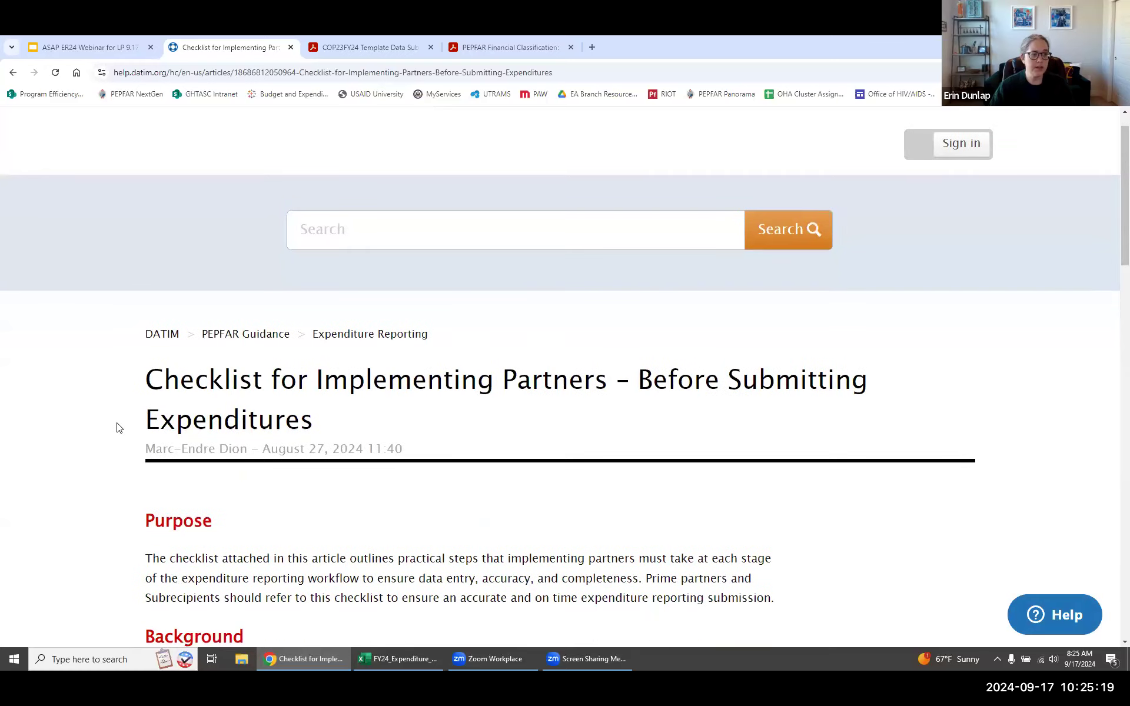
scroll(126, 425, "down", 15)
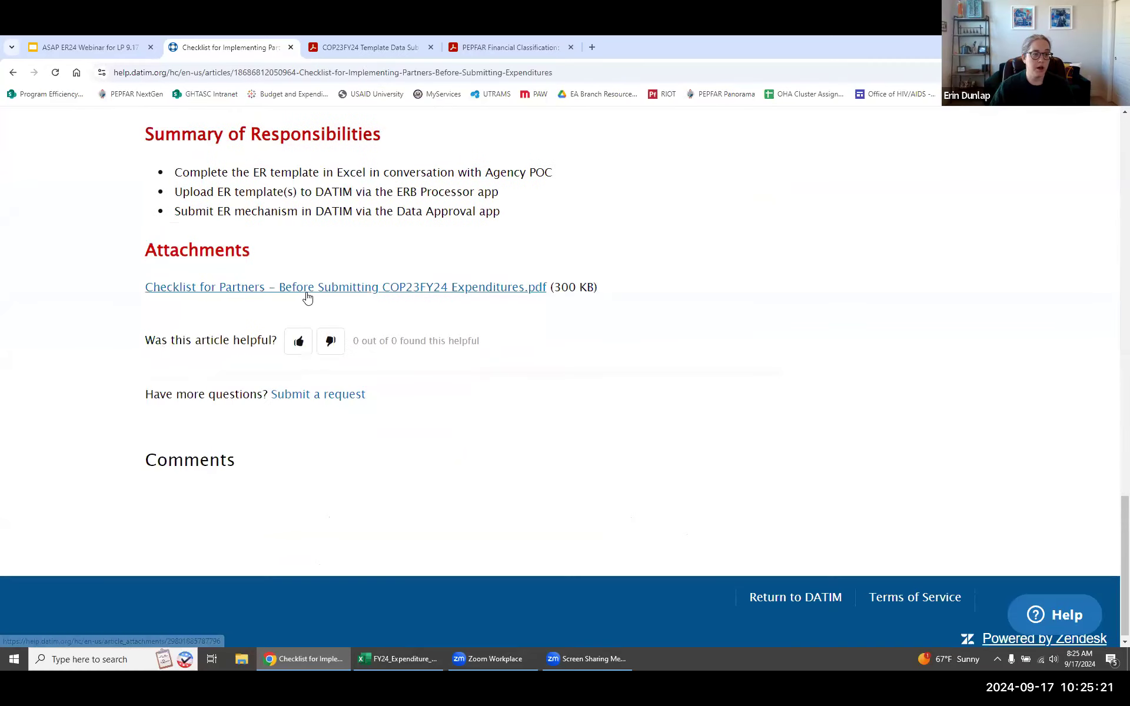
left_click(307, 288)
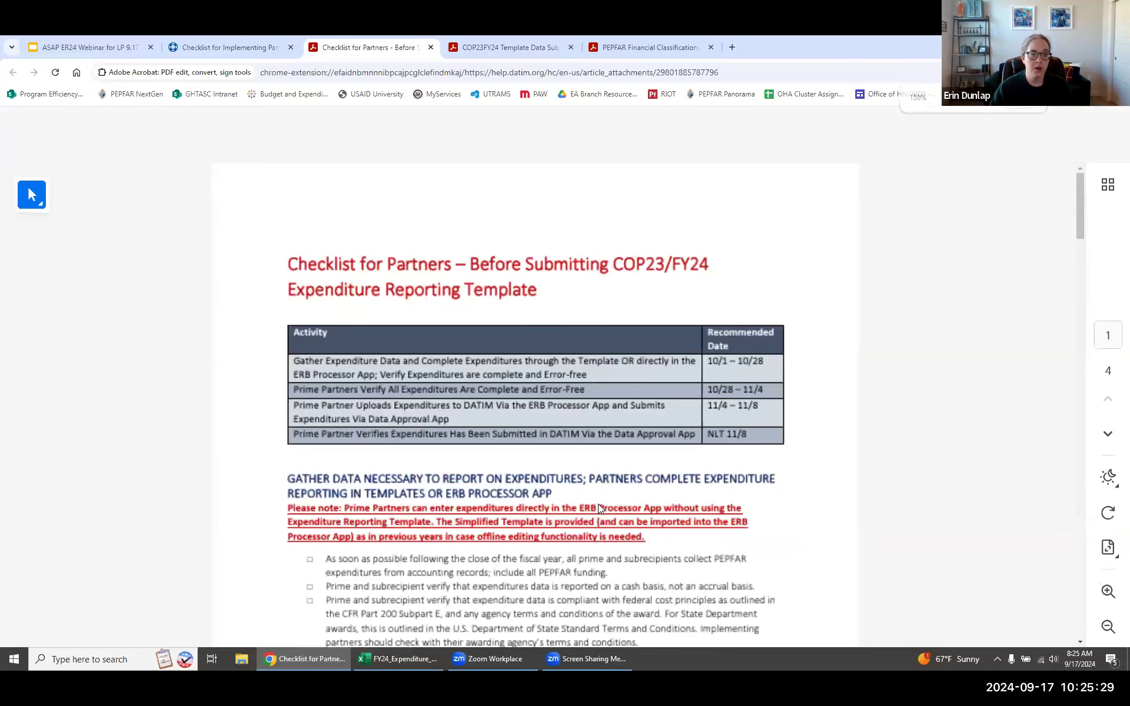
Read through the partner checklist PDF from the data gathering items to the direct ERB Processor App entry section
scroll(597, 453, "down", 5)
scroll(597, 440, "down", 3)
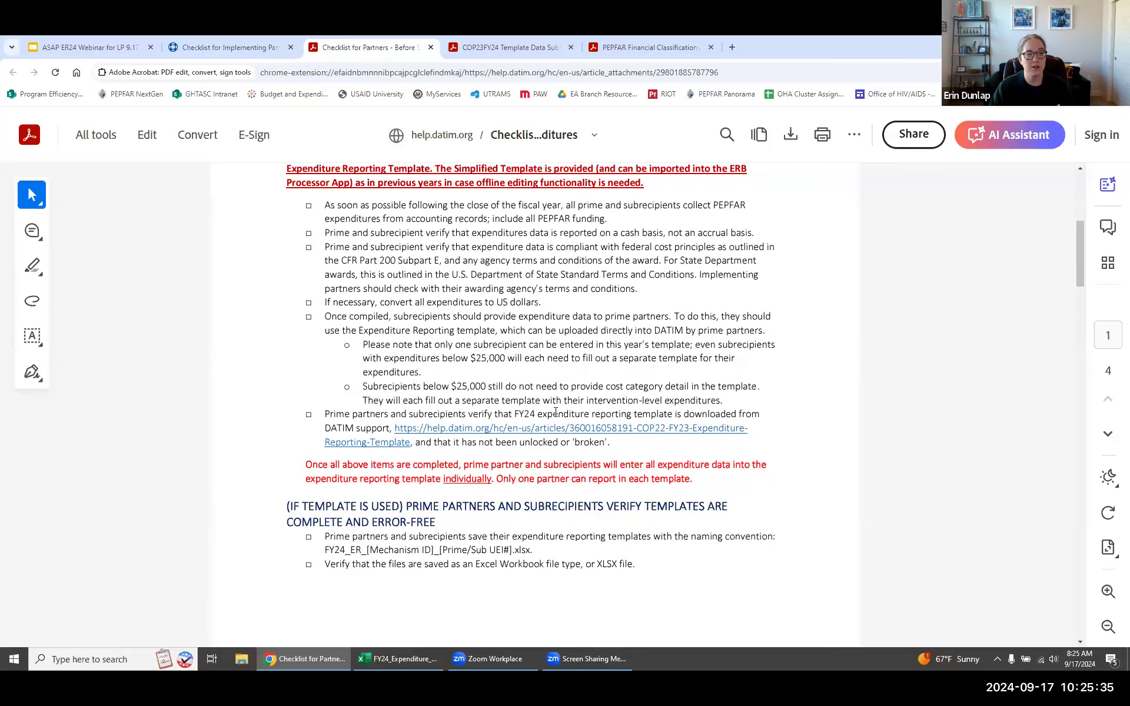
scroll(517, 459, "down", 5)
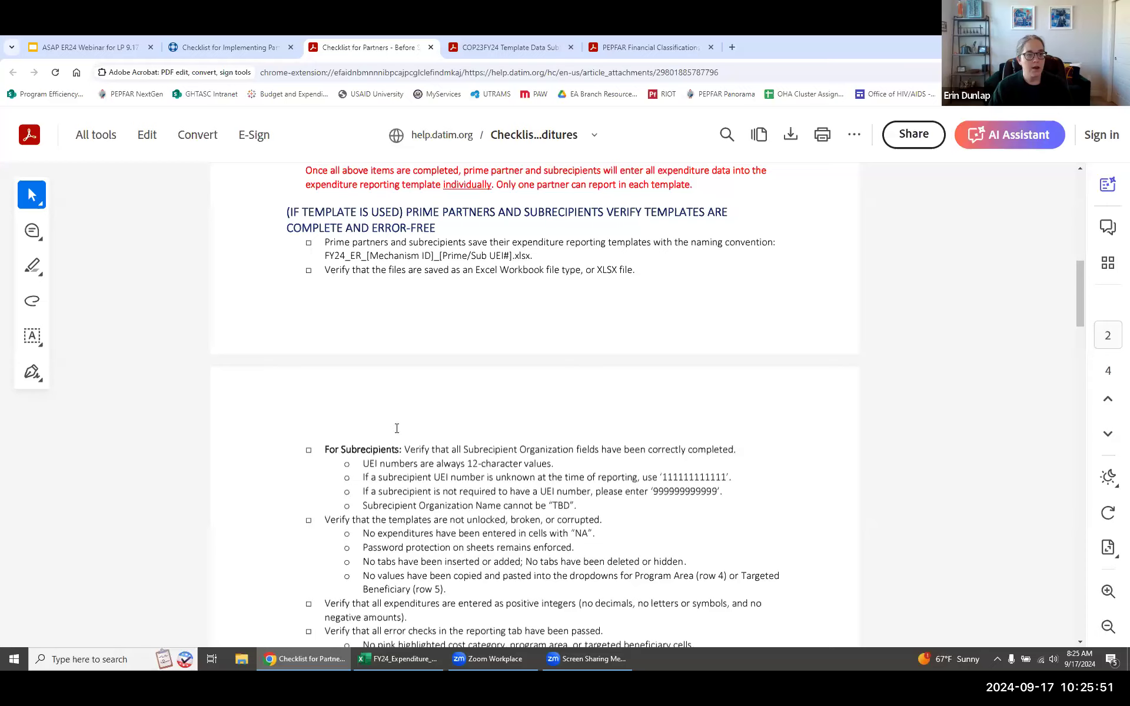
scroll(396, 428, "down", 3)
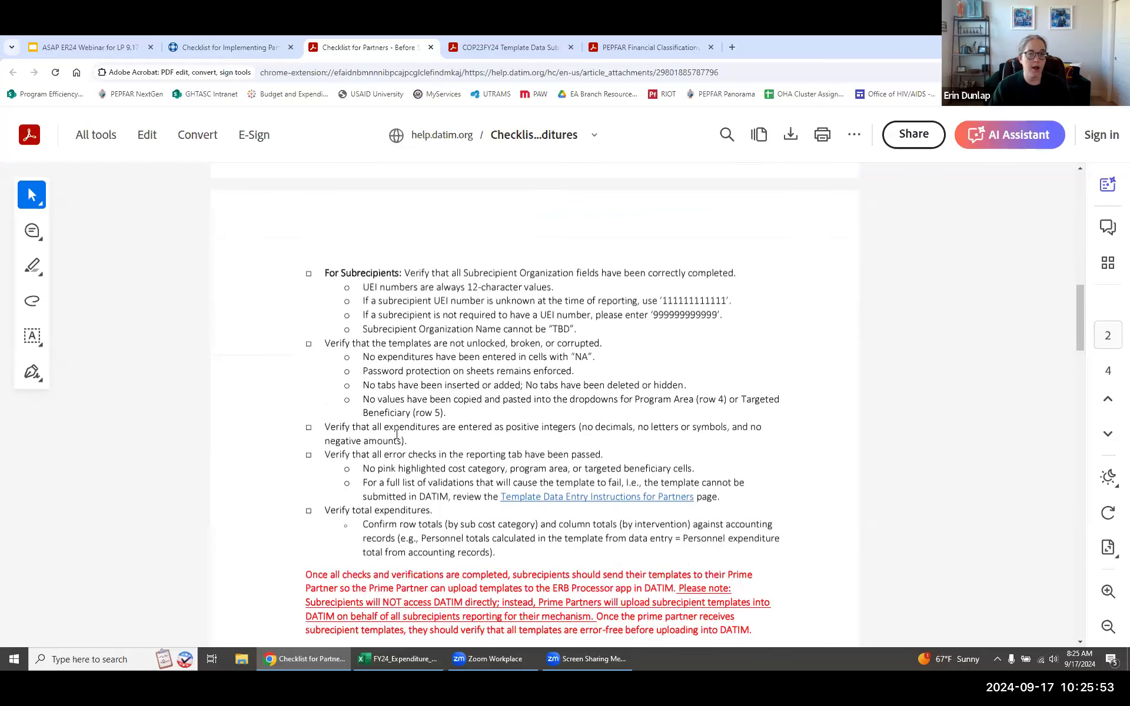
scroll(396, 434, "down", 2)
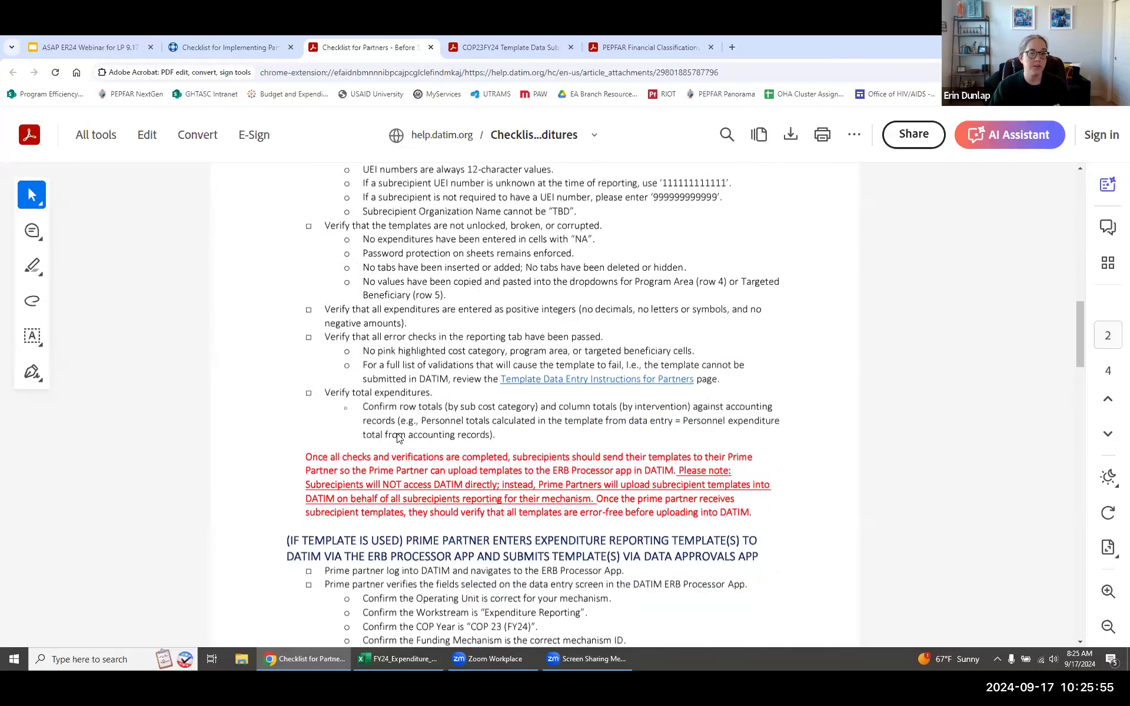
scroll(398, 438, "down", 1)
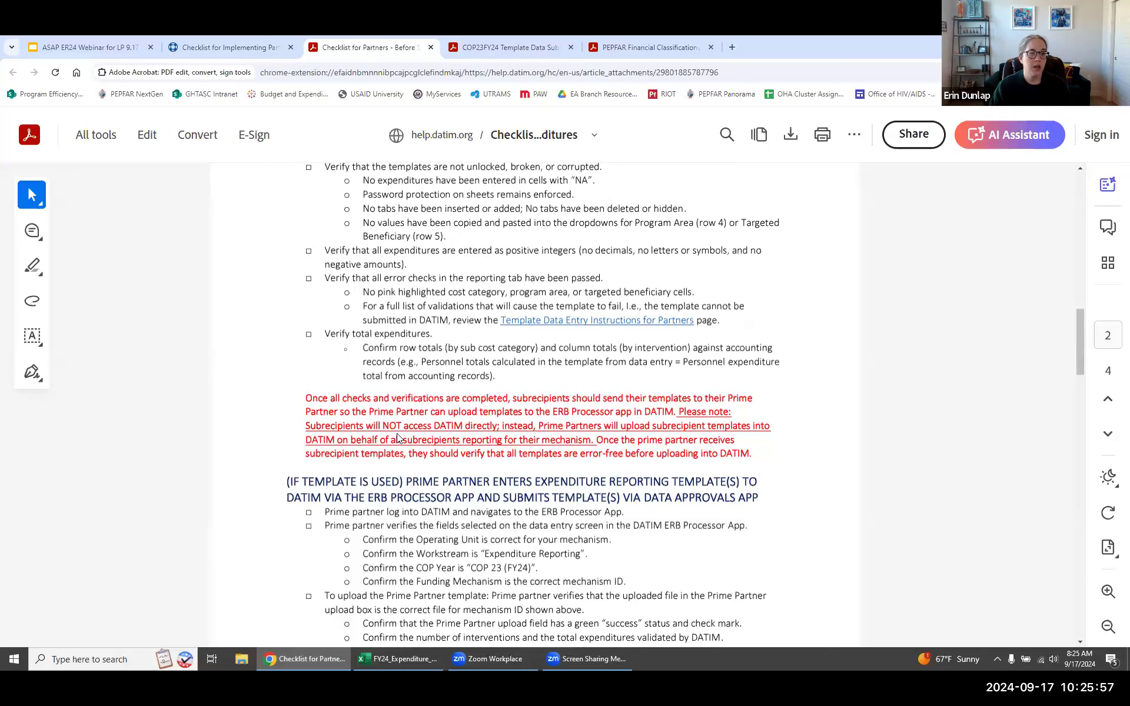
scroll(398, 437, "down", 4)
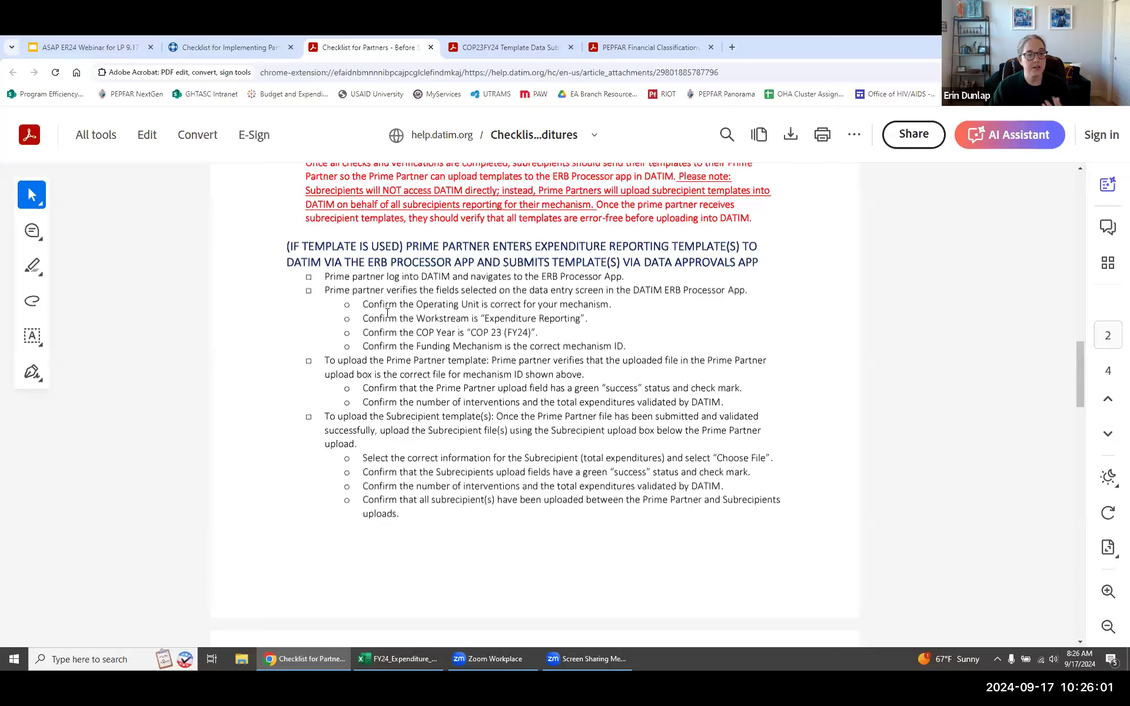
scroll(438, 430, "down", 7)
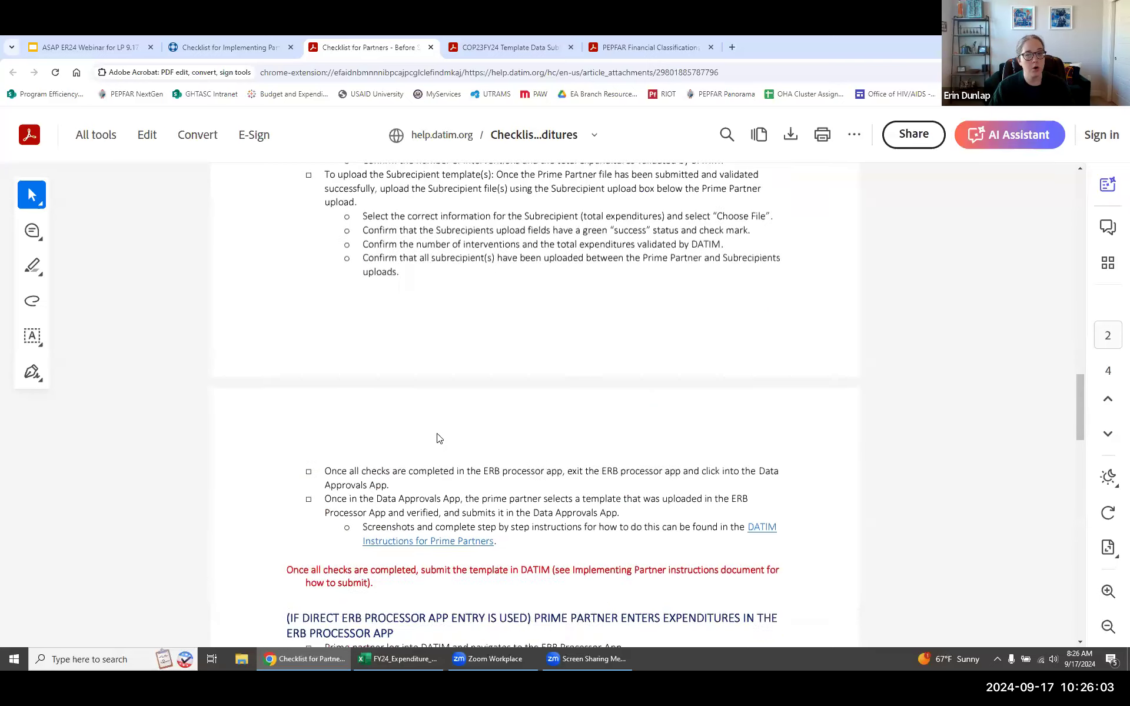
scroll(437, 436, "down", 4)
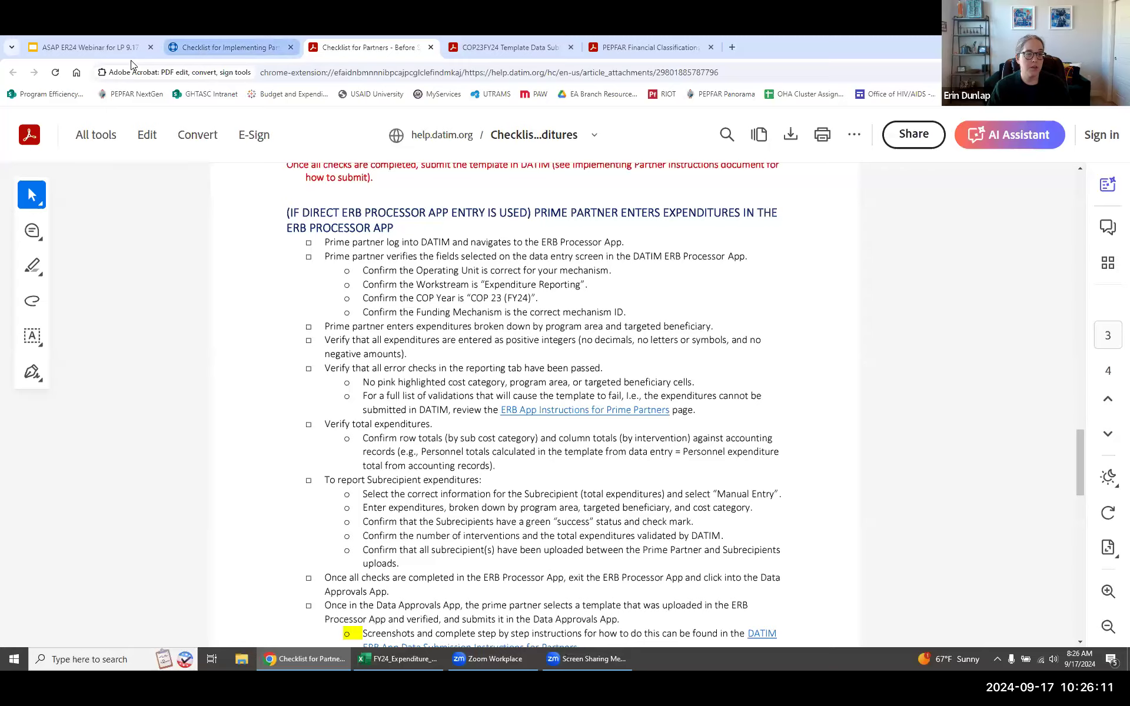
Return from the checklist article to the Expenditure Reporting page and find Section 3: Guidance for Data Entry
left_click(227, 47)
left_click(13, 71)
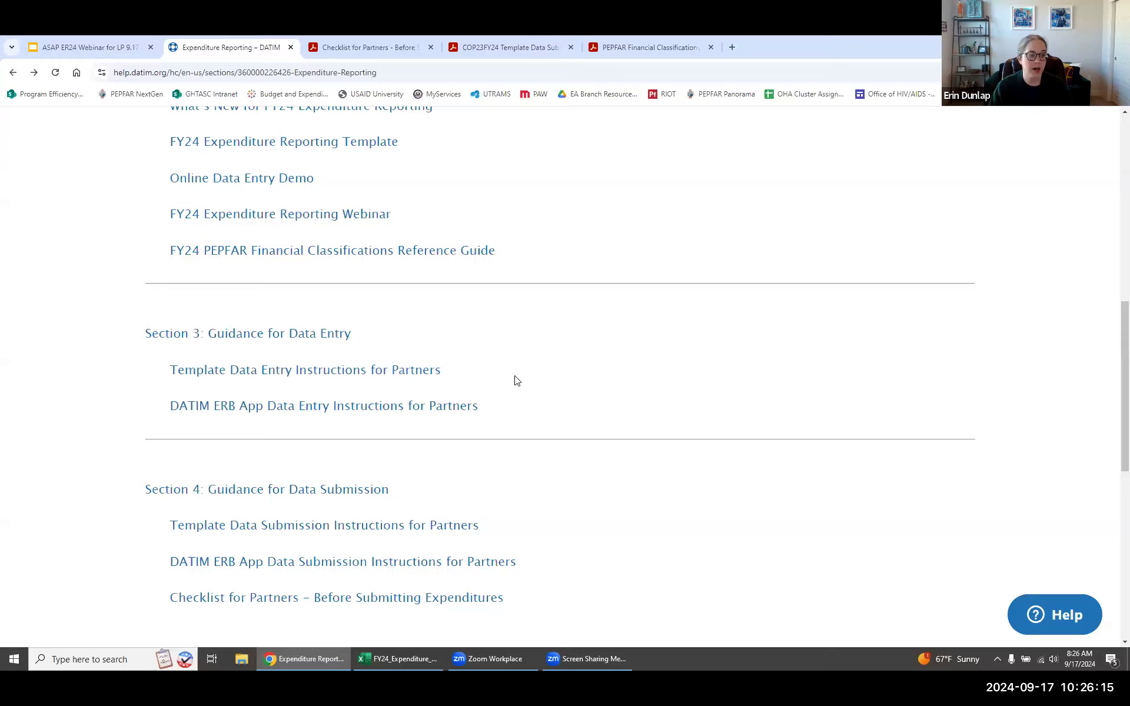
scroll(483, 355, "up", 3)
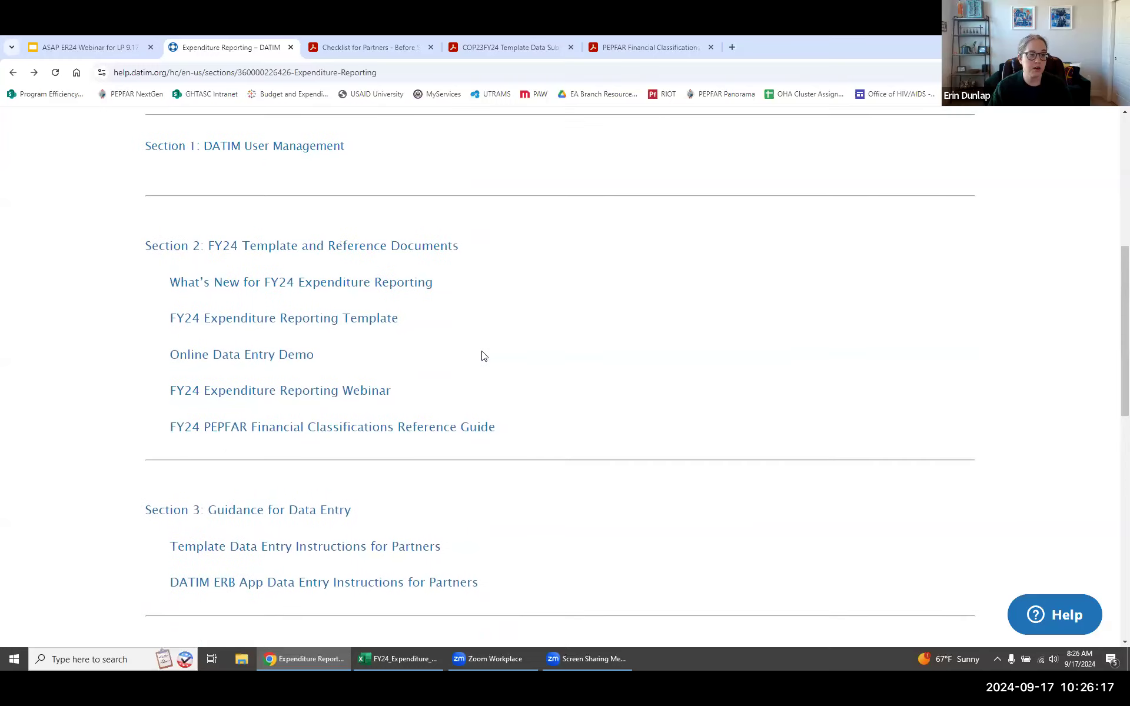
scroll(483, 355, "down", 2)
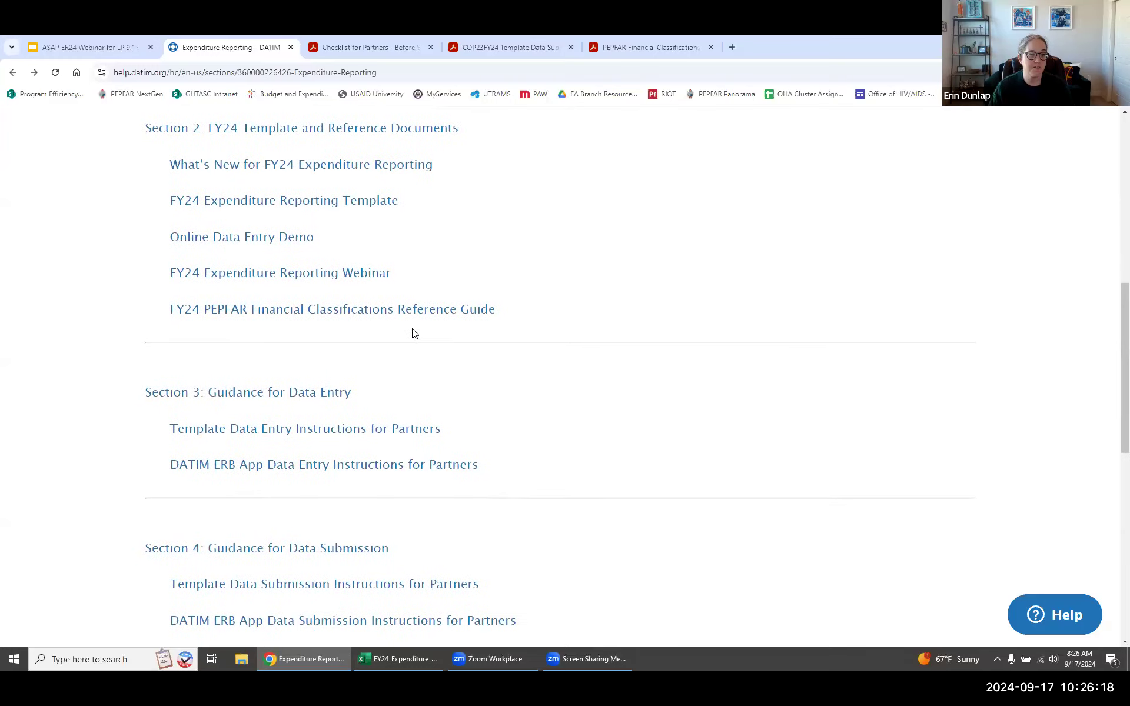
Open the Template Data Entry Instructions for Partners article and its COP23FY24 PDF attachment
left_click(418, 434)
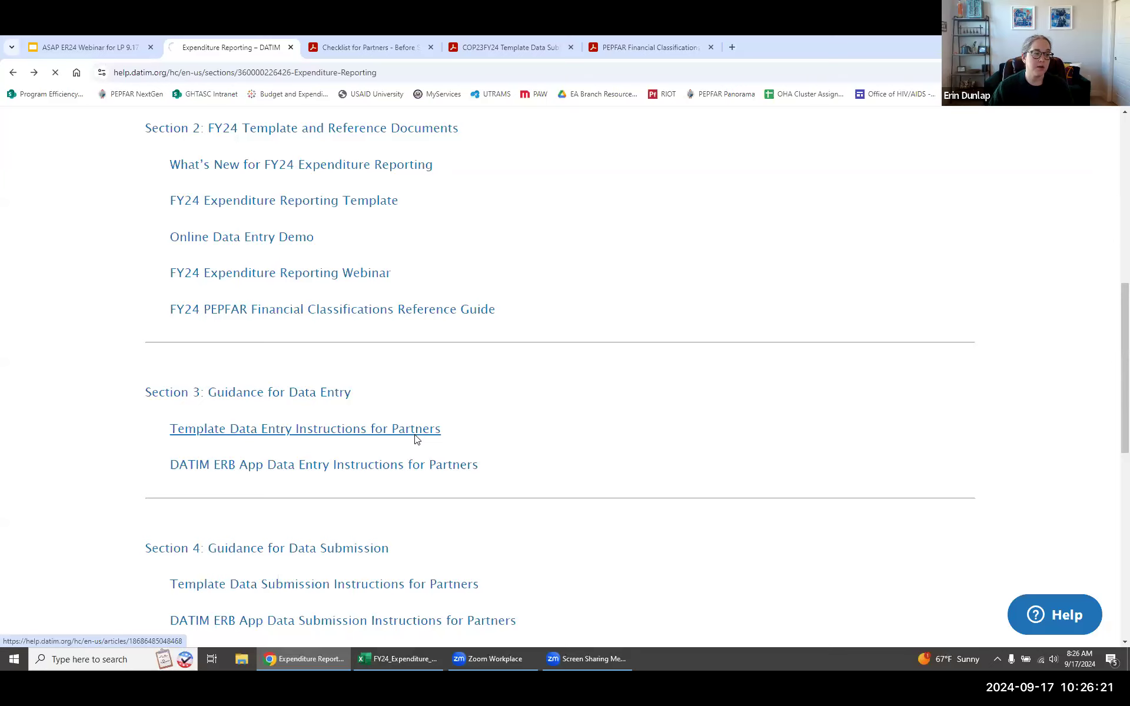
scroll(443, 448, "down", 5)
scroll(441, 444, "down", 5)
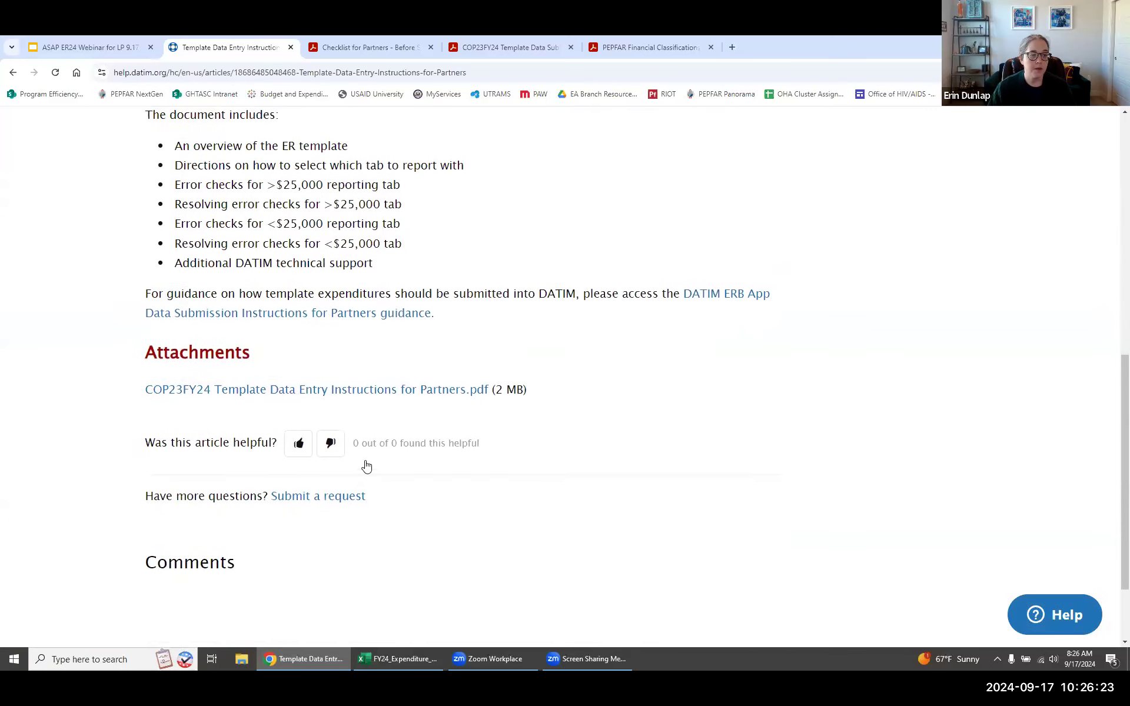
left_click(444, 352)
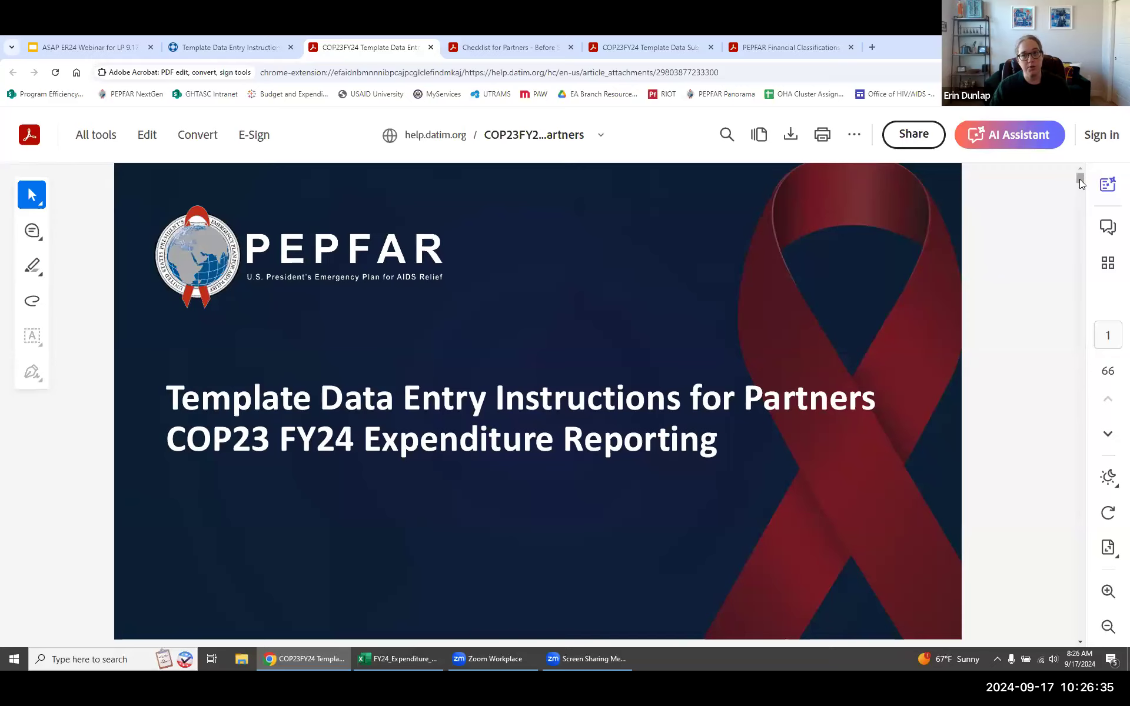
Review the data entry instructions PDF on completing the template tab, program areas, targeted beneficiaries, and the error and review validations
left_click_drag(1080, 179, 1079, 274)
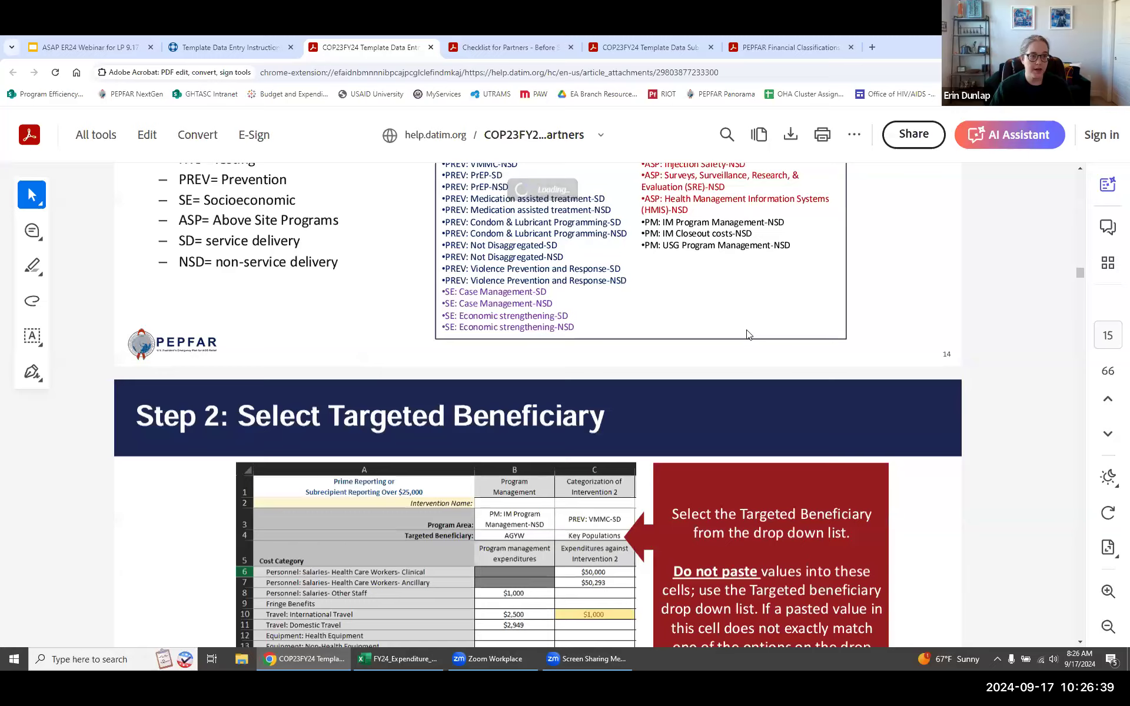
scroll(746, 330, "down", 5)
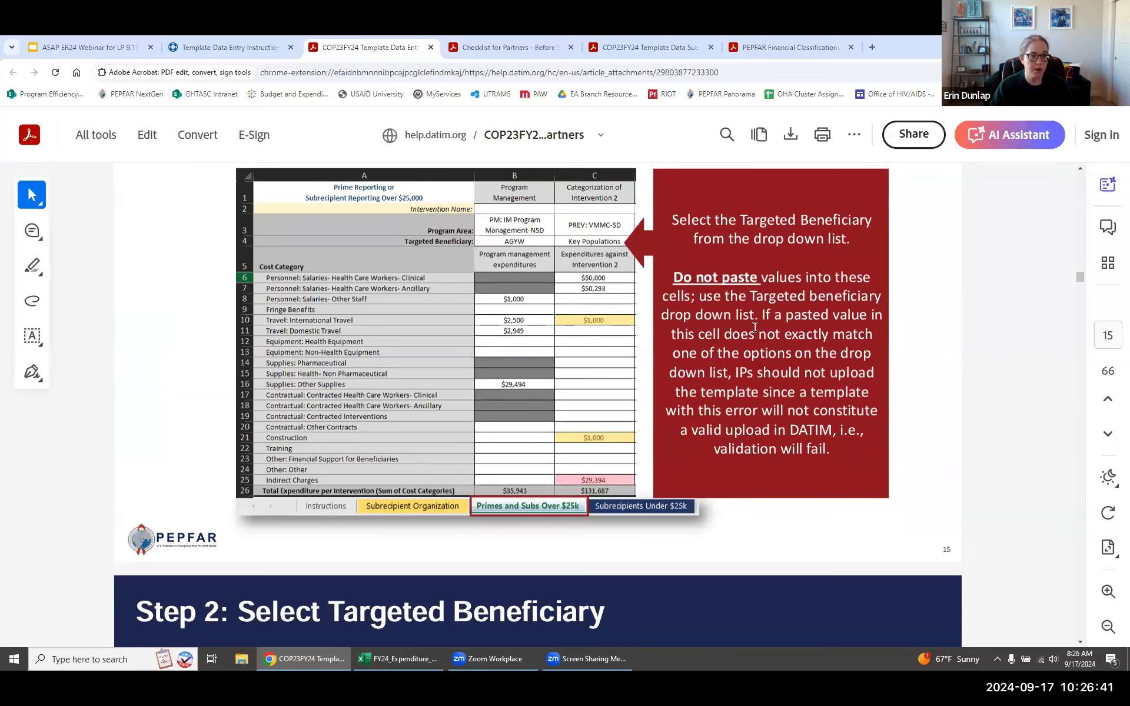
scroll(755, 327, "up", 8)
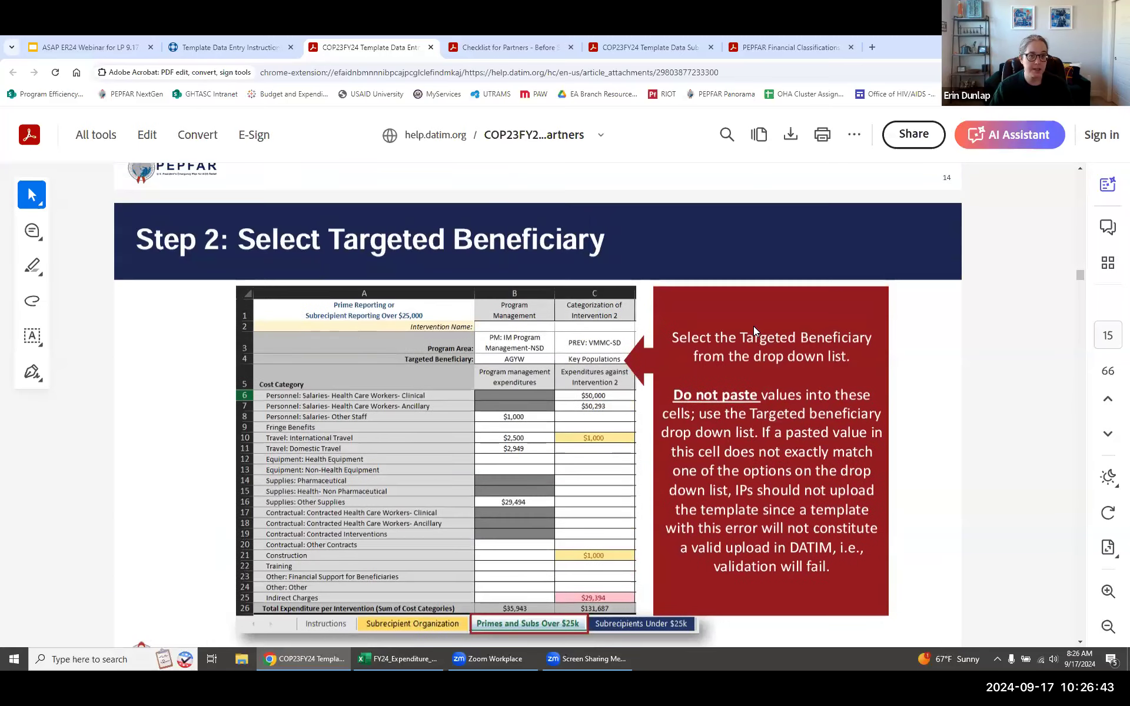
scroll(755, 331, "up", 10)
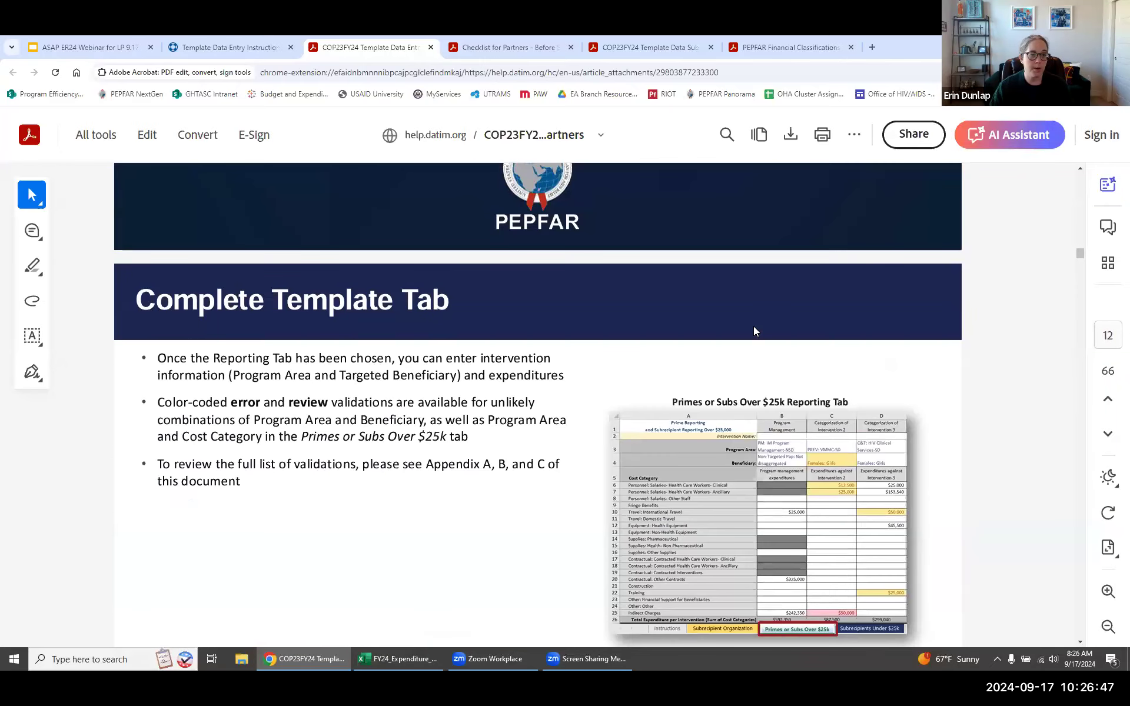
scroll(755, 331, "down", 8)
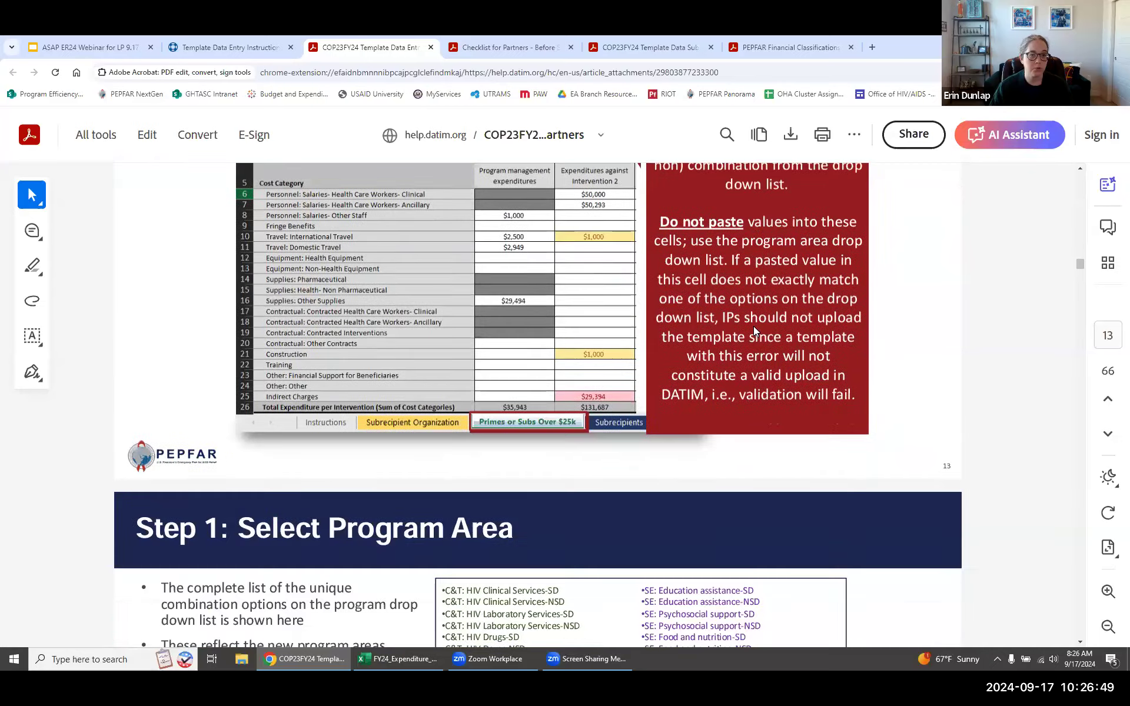
scroll(754, 326, "down", 5)
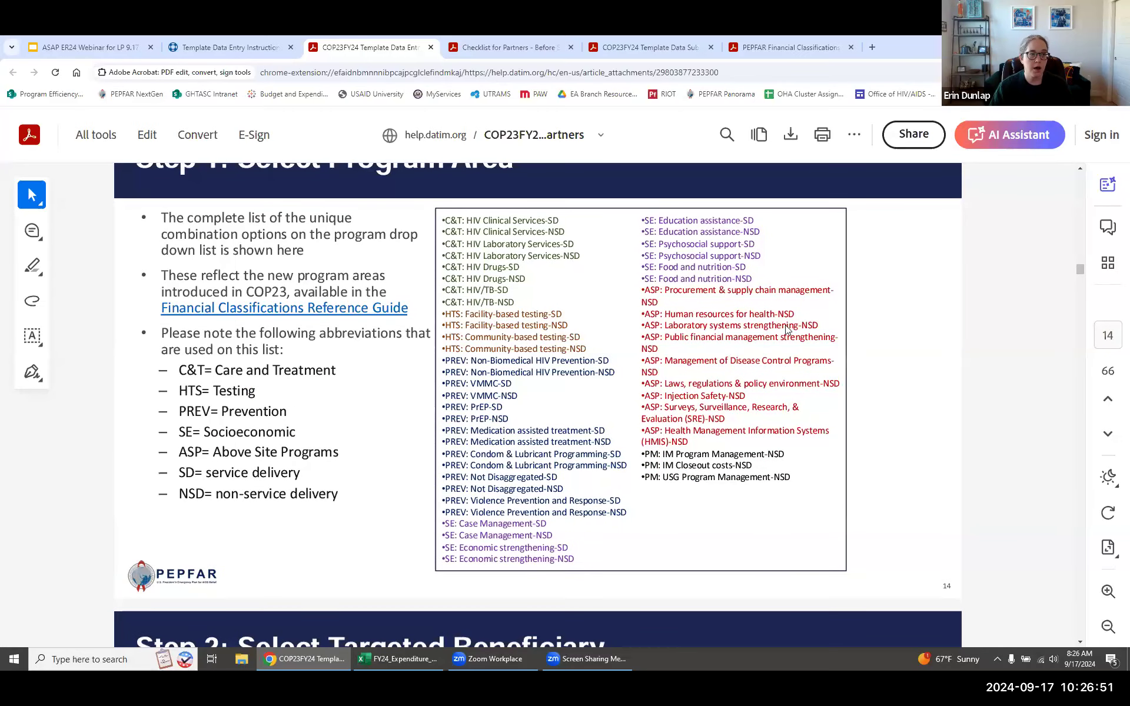
scroll(788, 327, "down", 20)
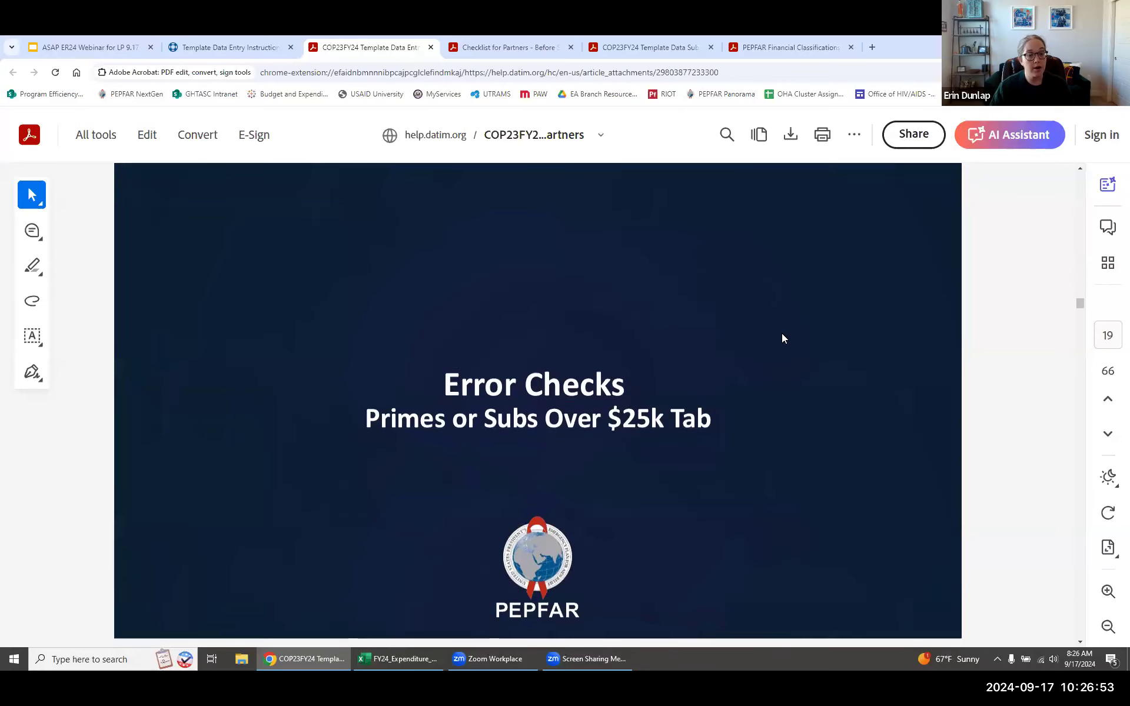
scroll(782, 335, "down", 1)
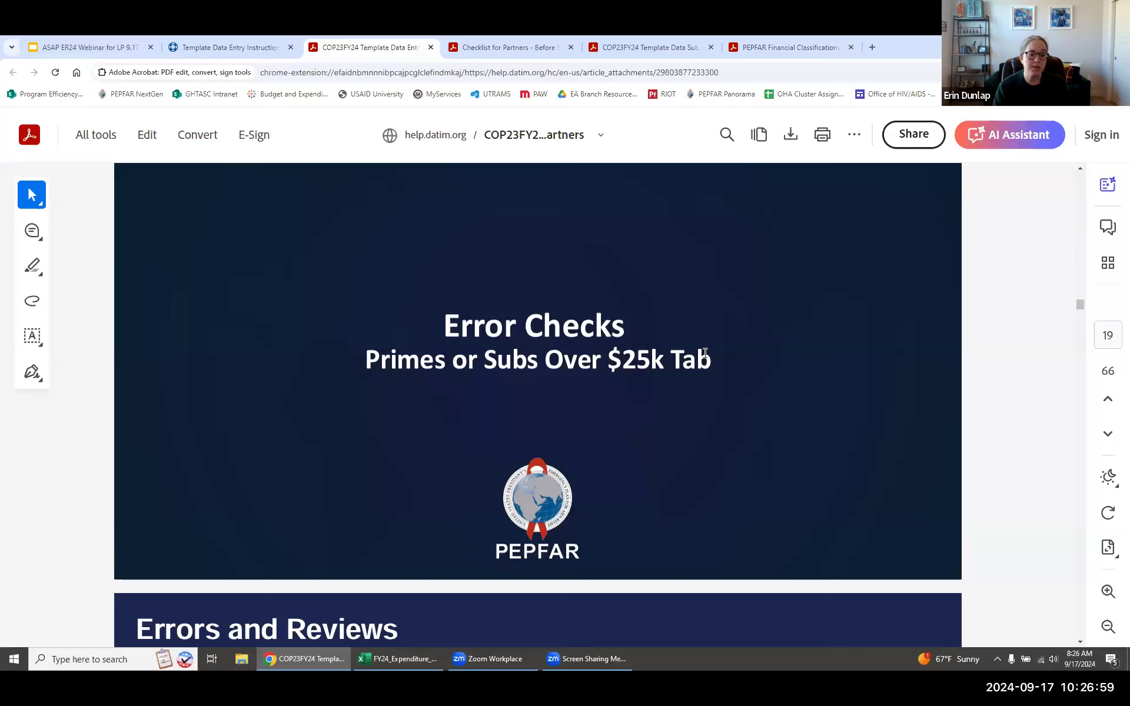
scroll(705, 354, "down", 1)
scroll(706, 358, "down", 7)
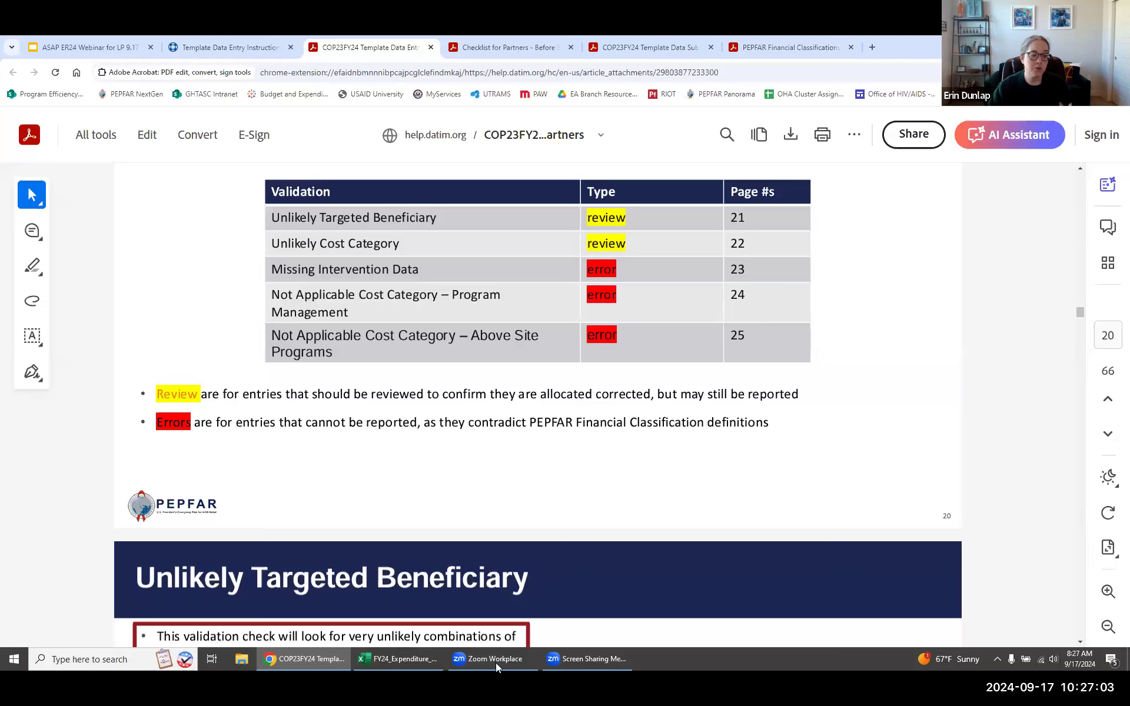
Switch to the FY24 expenditure template in Excel and highlight the cost category cells for Interventions 2 to 7
left_click(411, 659)
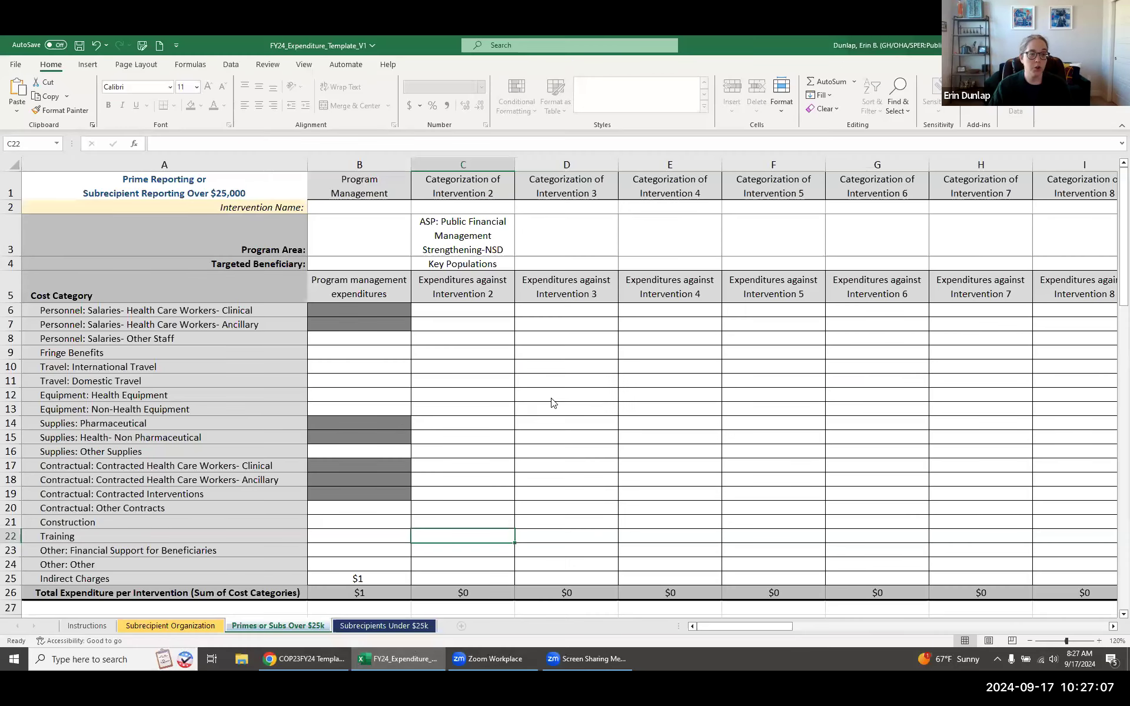
left_click(552, 402)
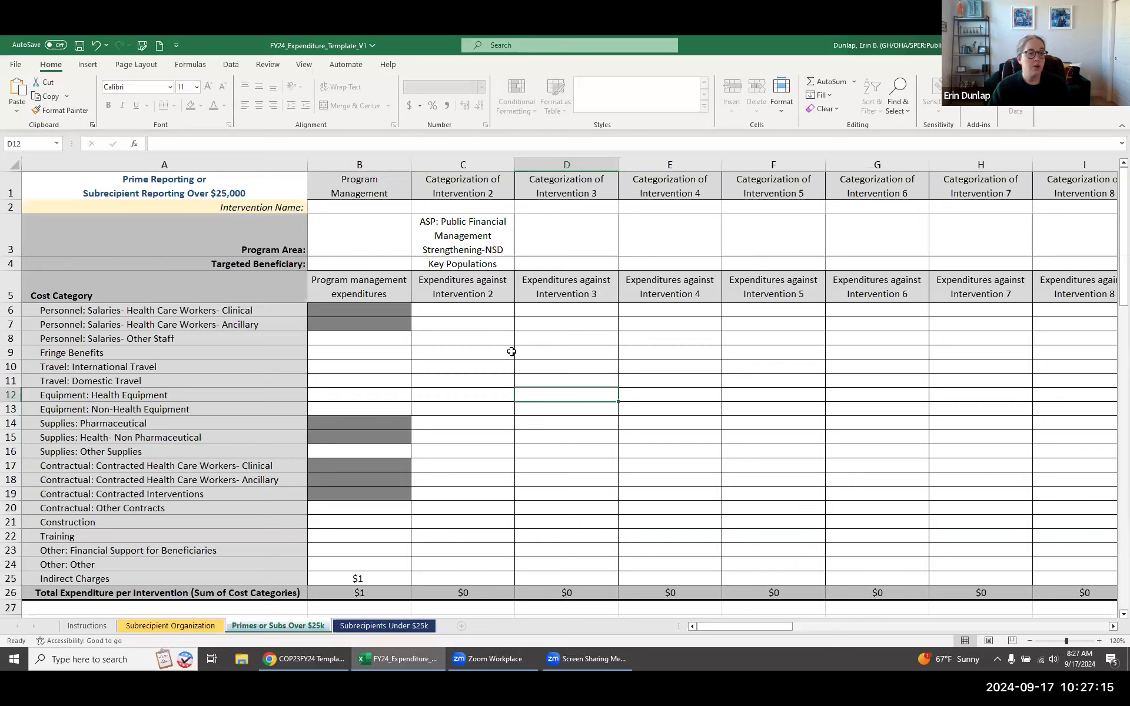
mouse_move(450, 309)
left_mouse_down()
mouse_move(1014, 482)
mouse_move(1016, 579)
left_mouse_up()
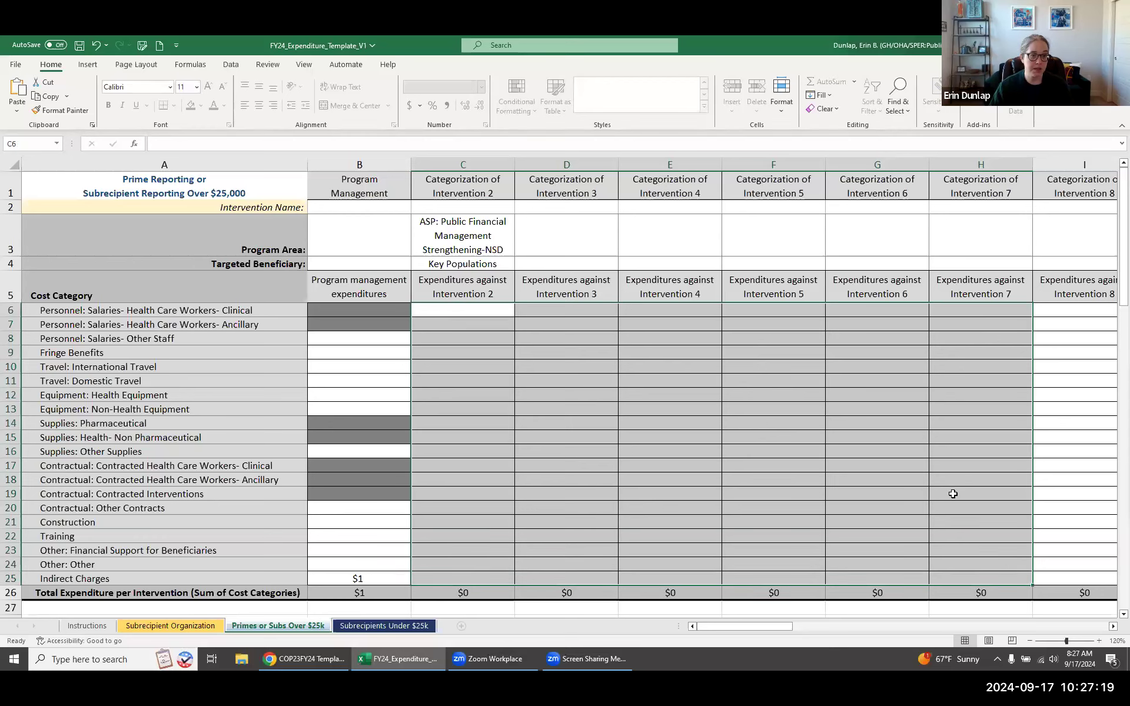
left_click(952, 494)
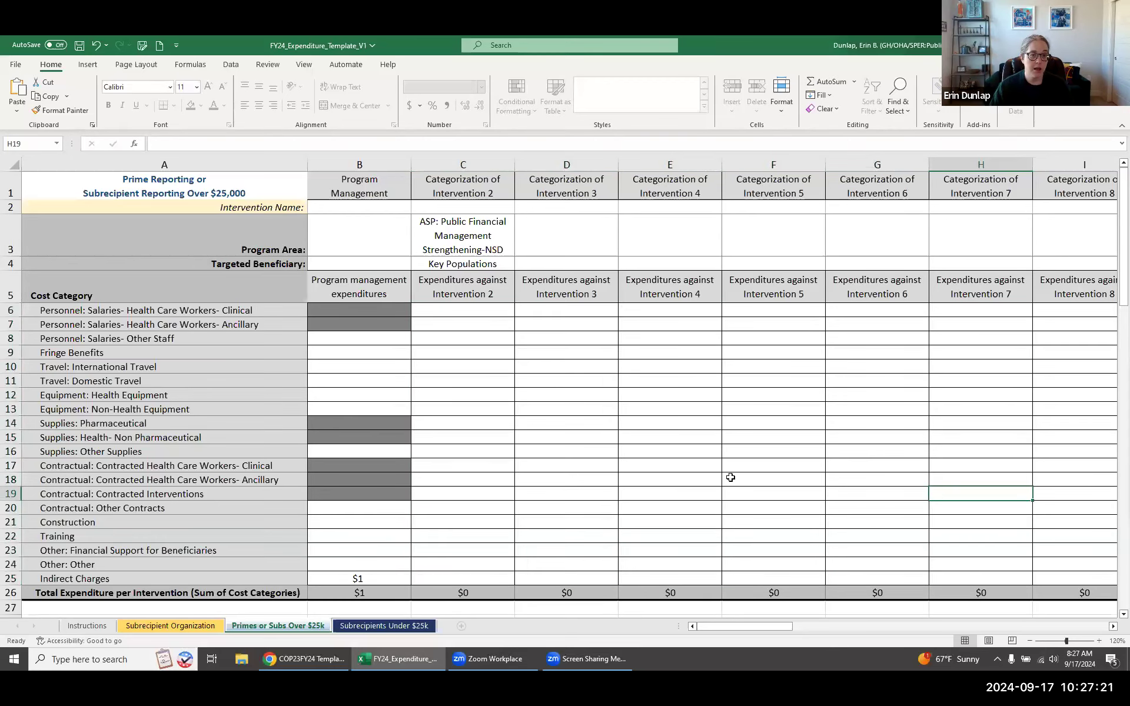
Clear the Targeted Beneficiary cell for Intervention 2 on the Primes or Subs Over $25k sheet
left_click(462, 269)
key("Delete")
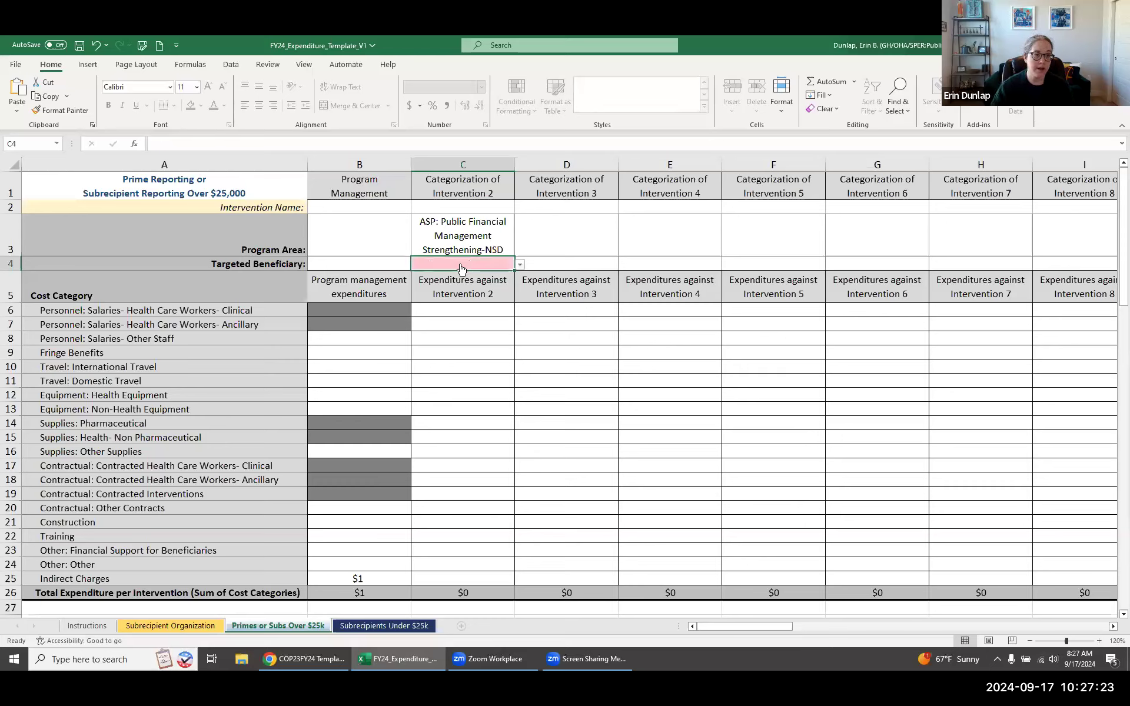
left_click(625, 393)
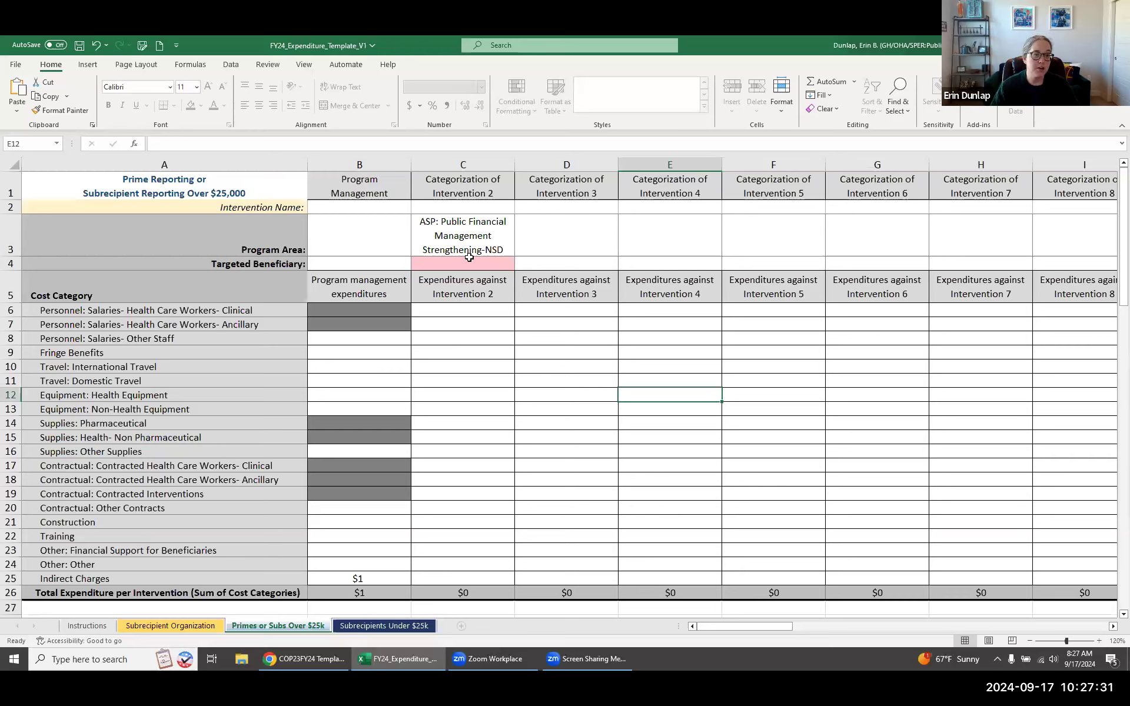
Enter a $1 expenditure for Personnel: Salaries- Health Care Workers- Clinical under Intervention 2
left_click(474, 307)
type("1")
key("Return")
Set the Targeted Beneficiary of Intervention 2 to AGYW
left_click(502, 269)
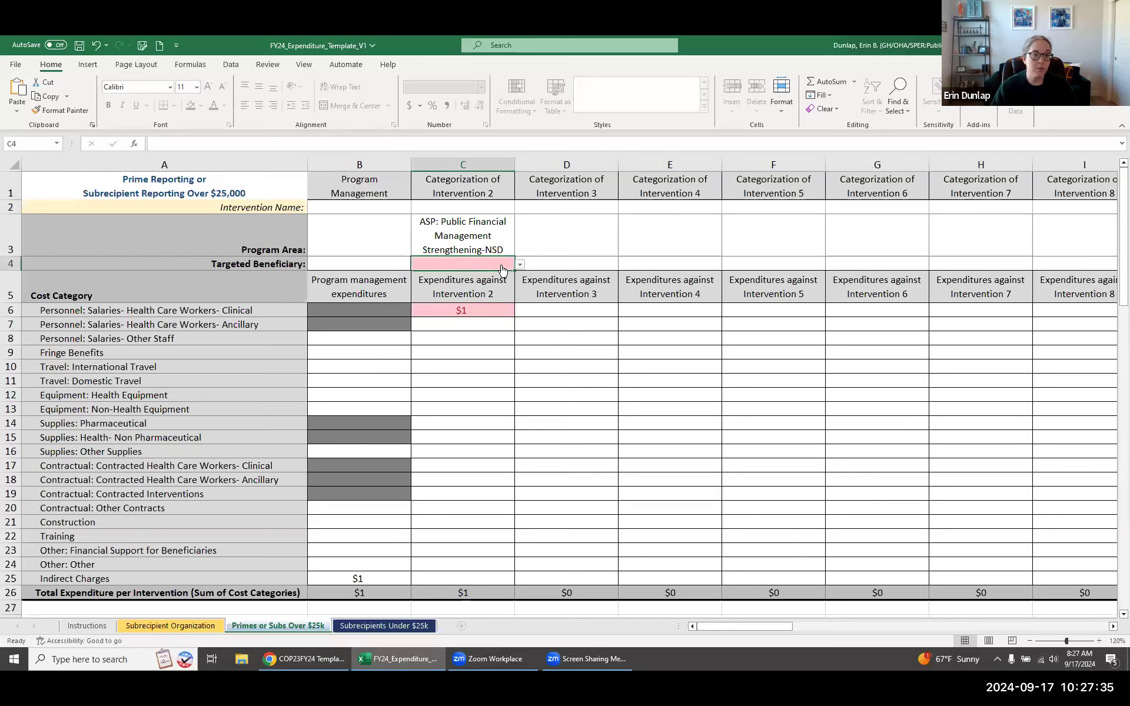
left_click(520, 265)
left_click(497, 286)
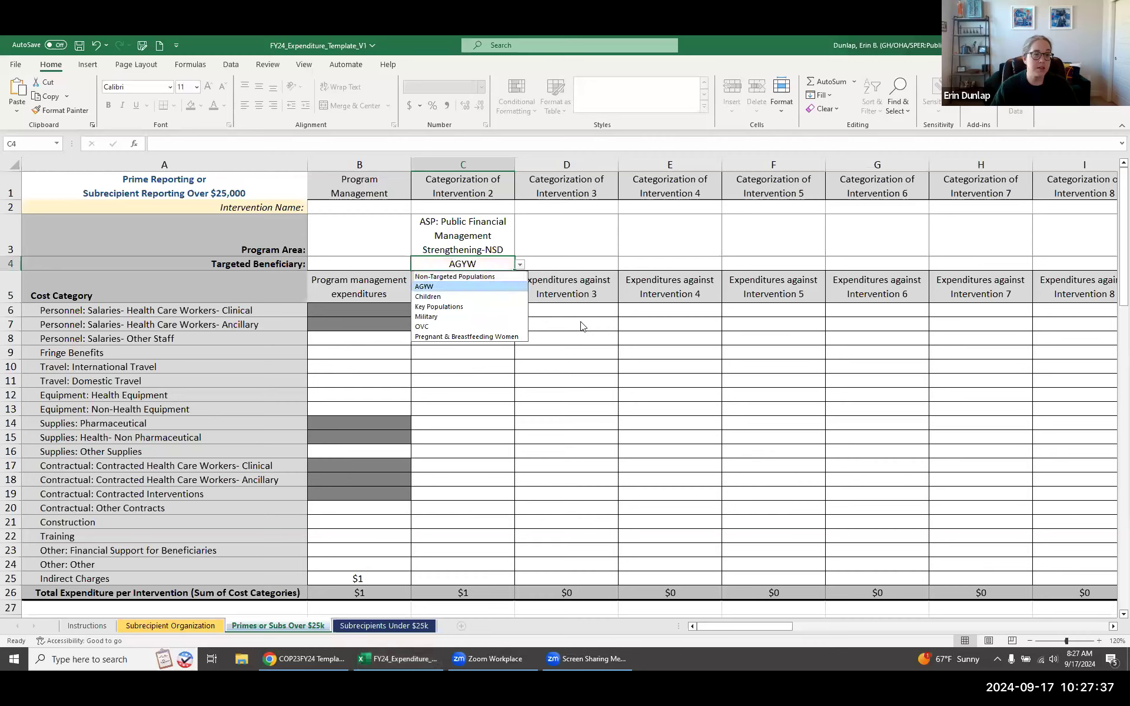
left_click(593, 334)
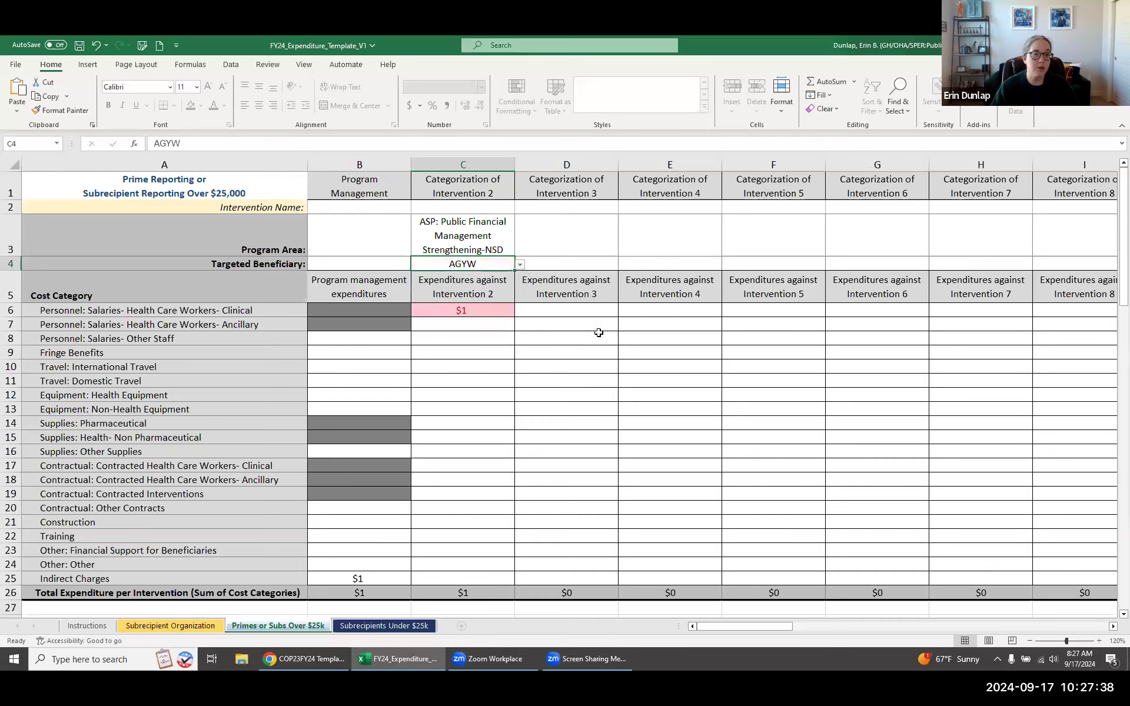
Change the Program Area of Intervention 2 to C&T: HIV Clinical Services-NSD
left_click(478, 242)
left_click(520, 250)
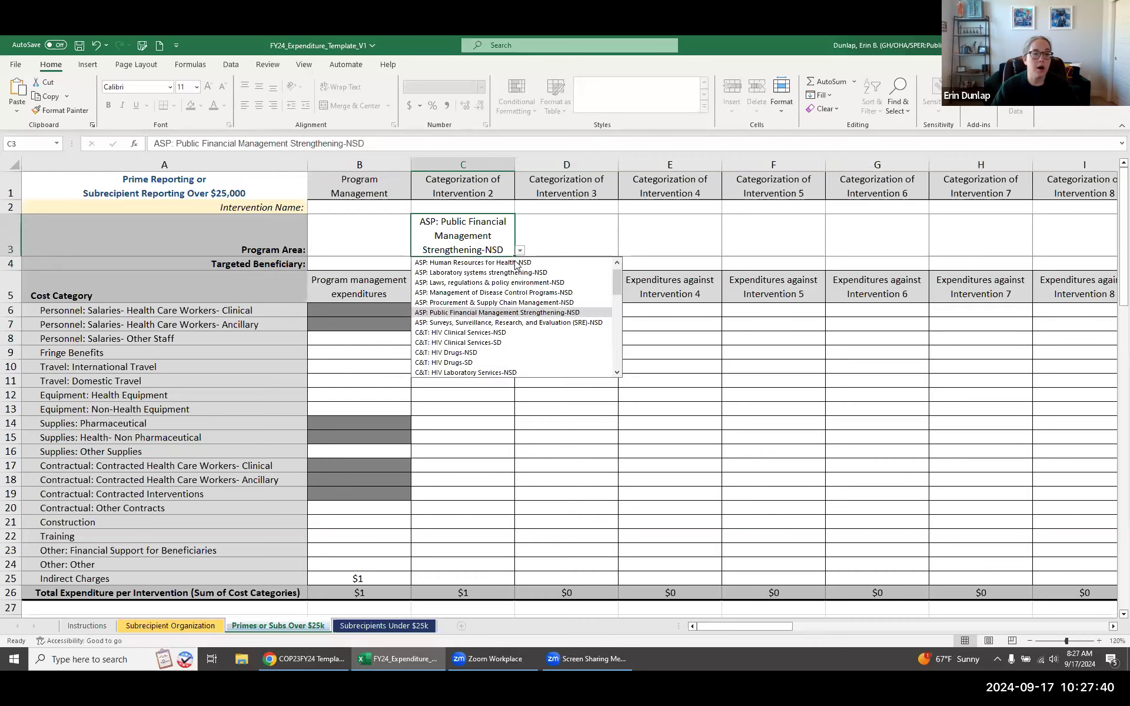
left_click(483, 333)
left_click(596, 324)
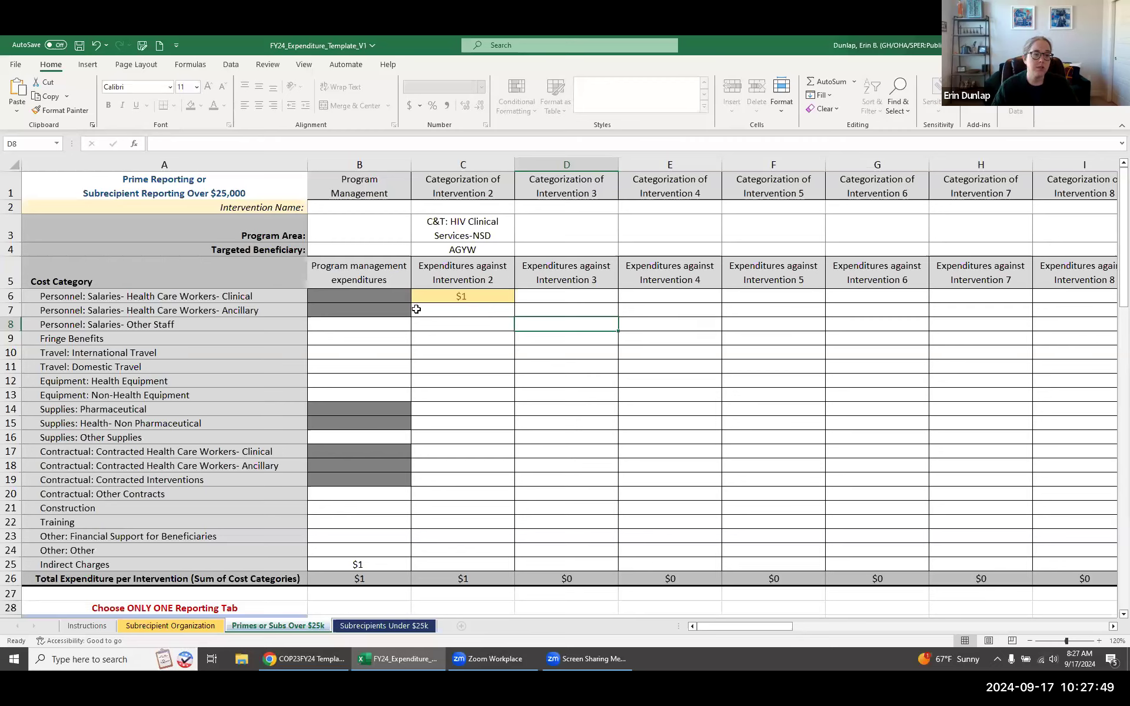
Highlight the cost category cells from Program Management to Intervention 7, ending on Intervention 2's clinical salaries cell
left_click_drag(366, 297, 985, 546)
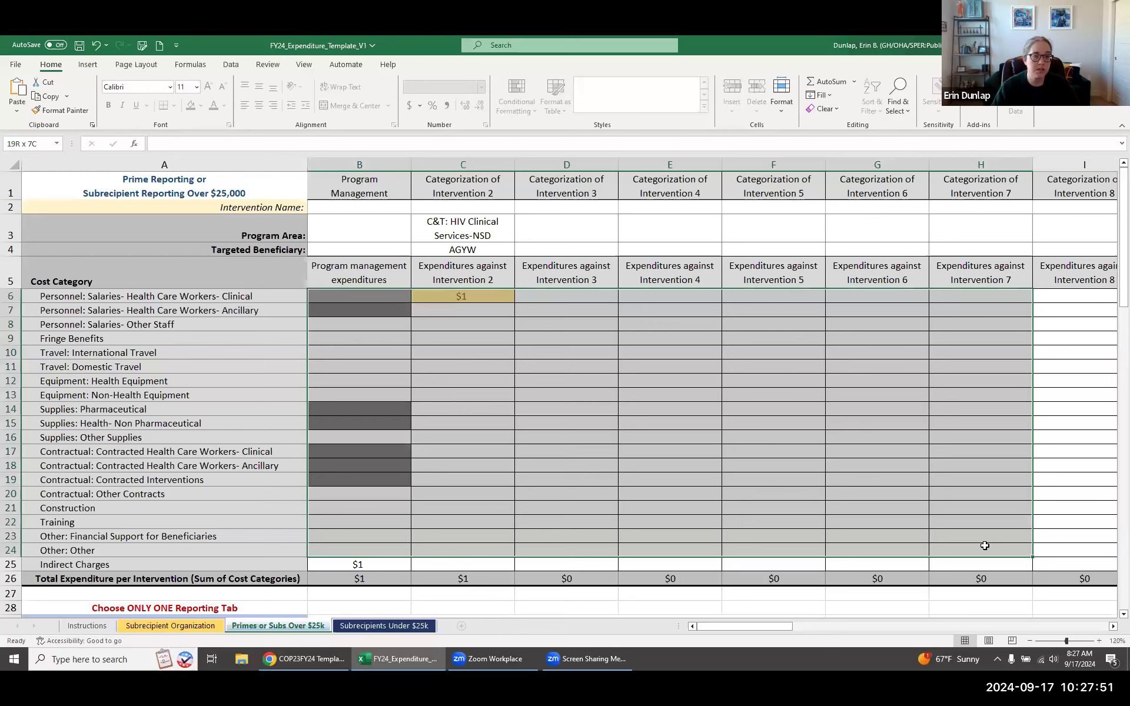
left_click(829, 435)
left_click(473, 295)
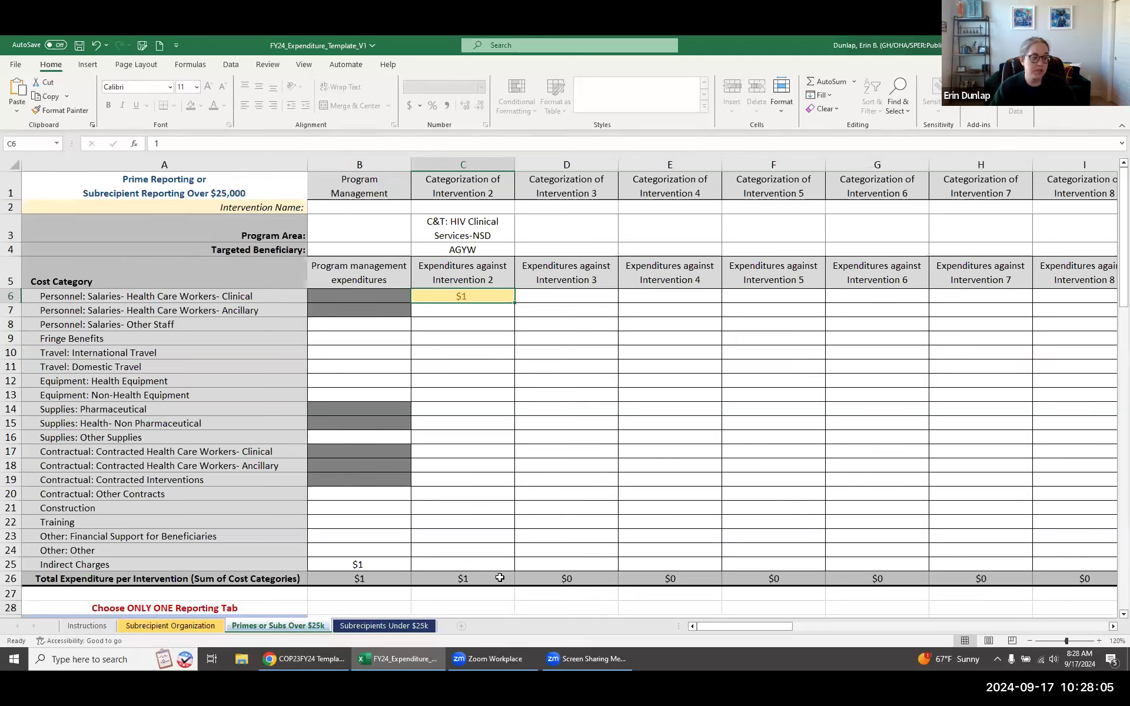
Switch to the webinar slides in Chrome and show the "What's New: Save! Validate! Submit!" slide, briefly checking back on the Excel template
left_click(312, 659)
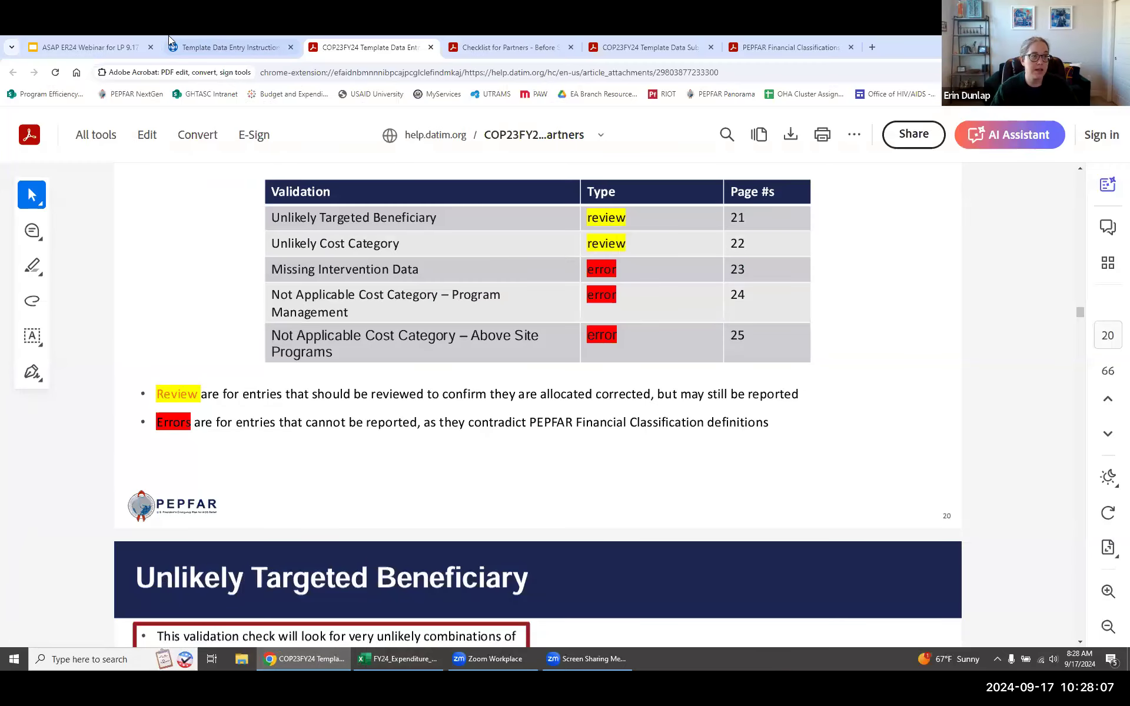
left_click(73, 40)
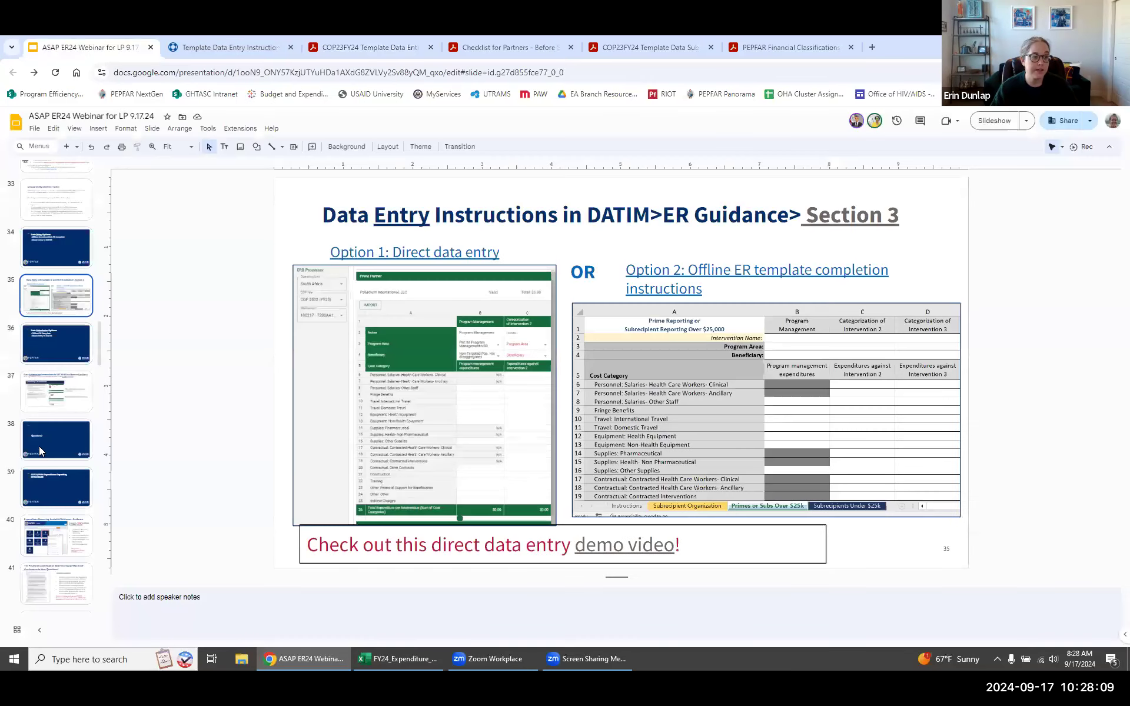
scroll(43, 442, "up", 9)
left_click(56, 392)
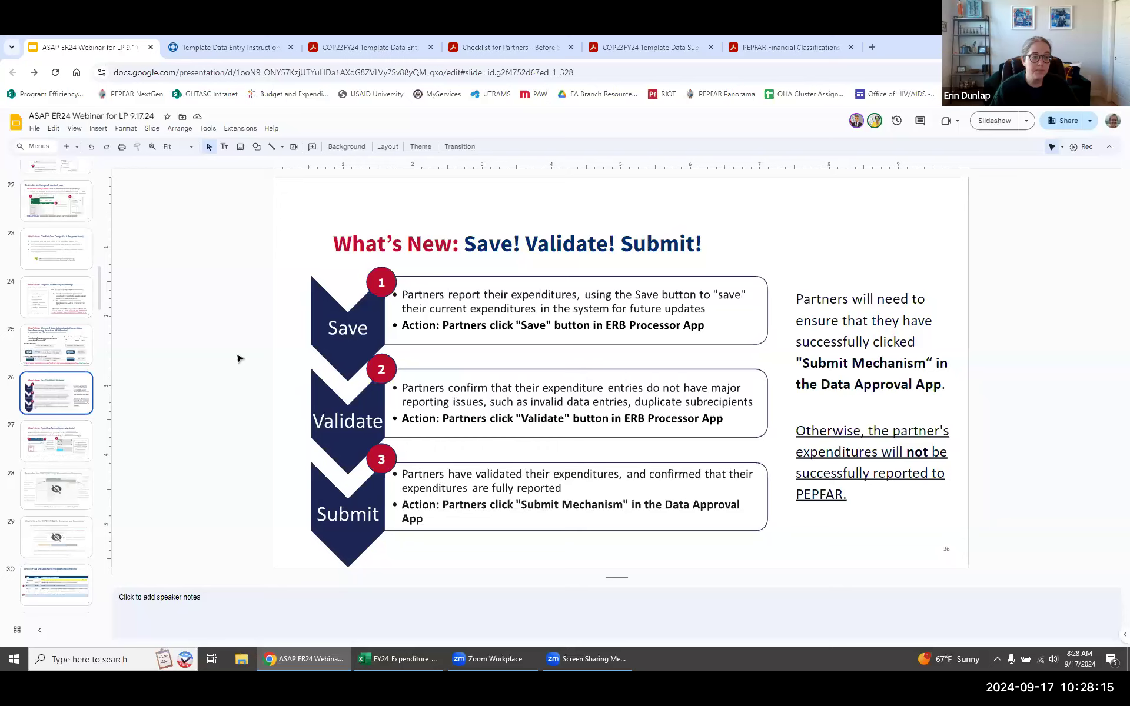
left_click(412, 660)
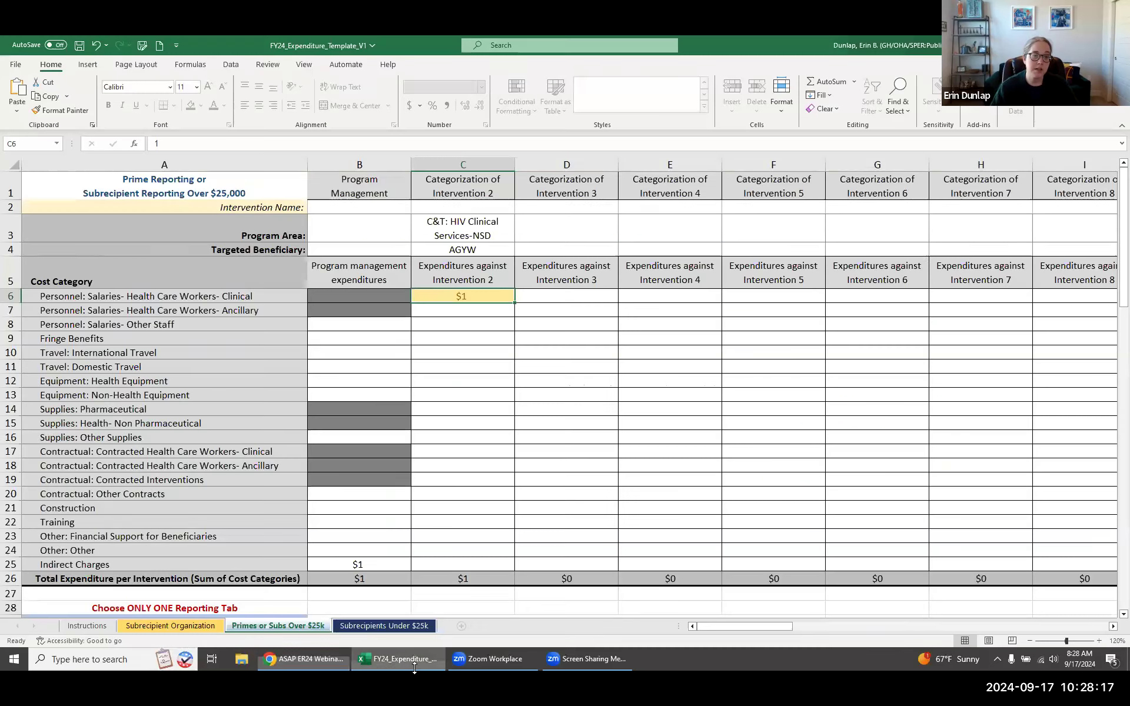
left_click(419, 658)
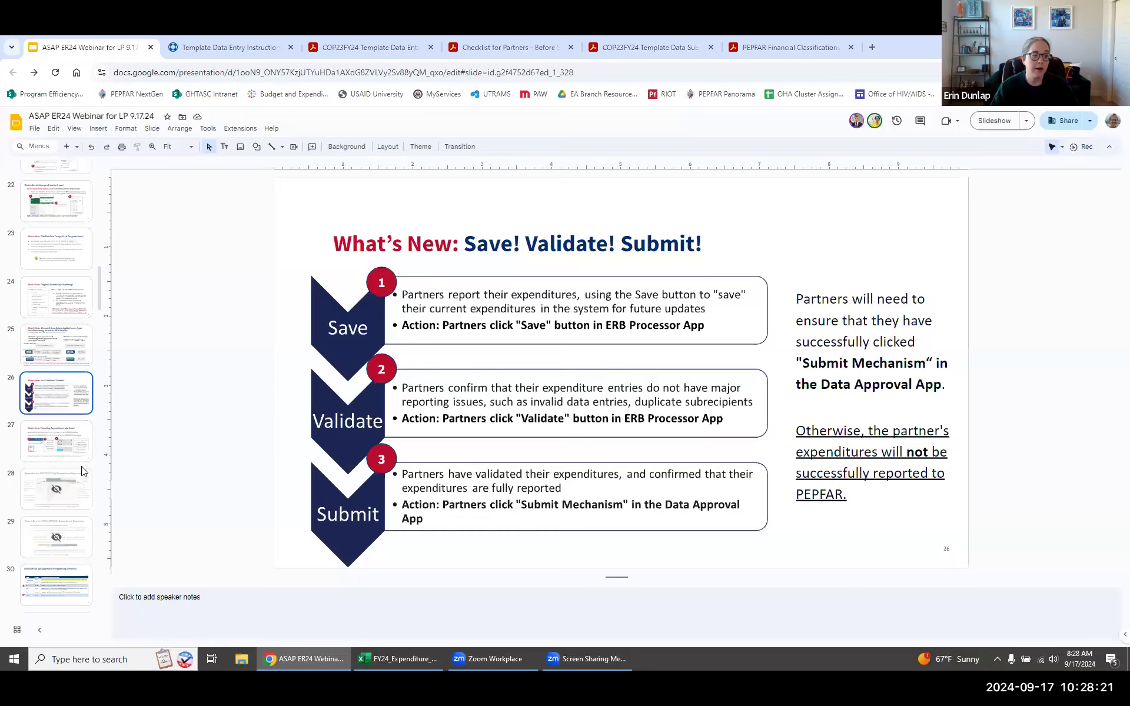
Show slide 33 on Unique Entity Identifiers (UEIs) in the webinar presentation
scroll(67, 445, "down", 3)
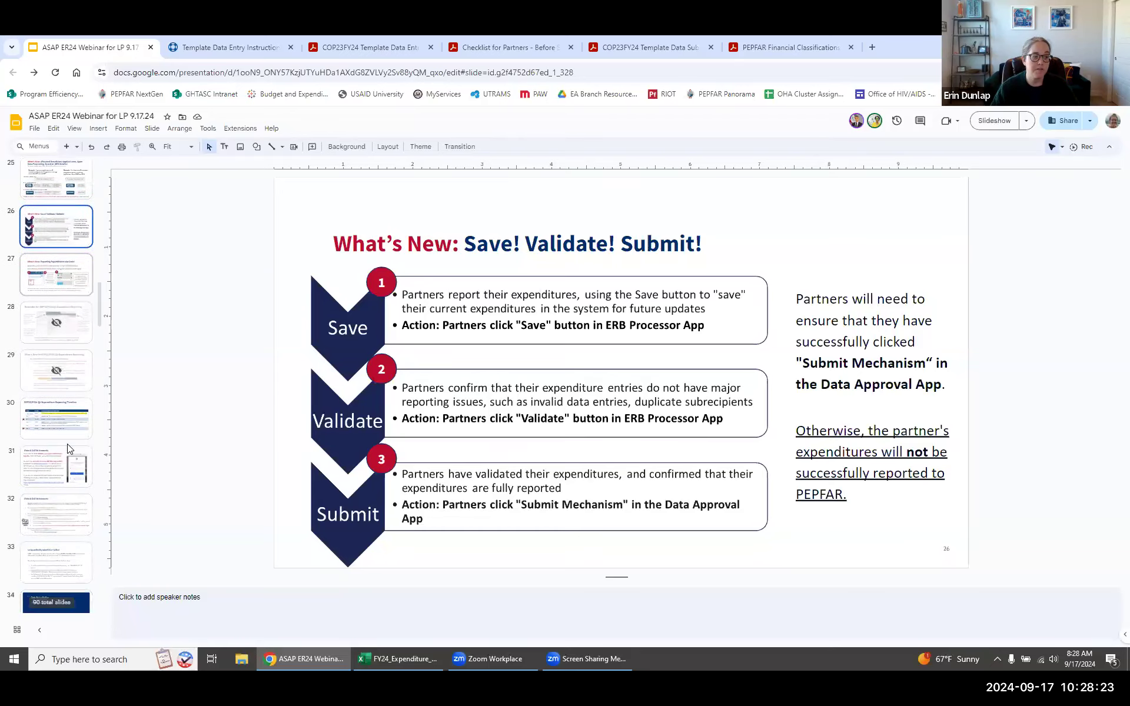
scroll(70, 445, "down", 2)
left_click(67, 450)
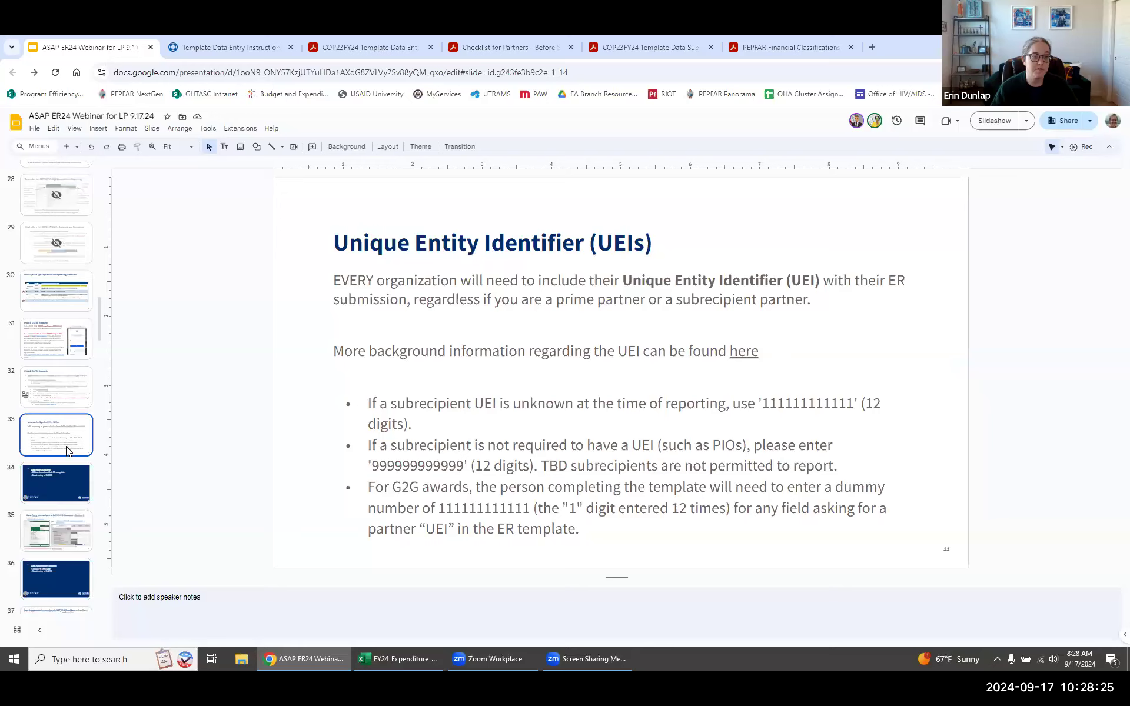
Look through the slide thumbnails between slides 16 and 41 for the next slide to present
scroll(70, 471, "up", 5)
scroll(70, 459, "up", 5)
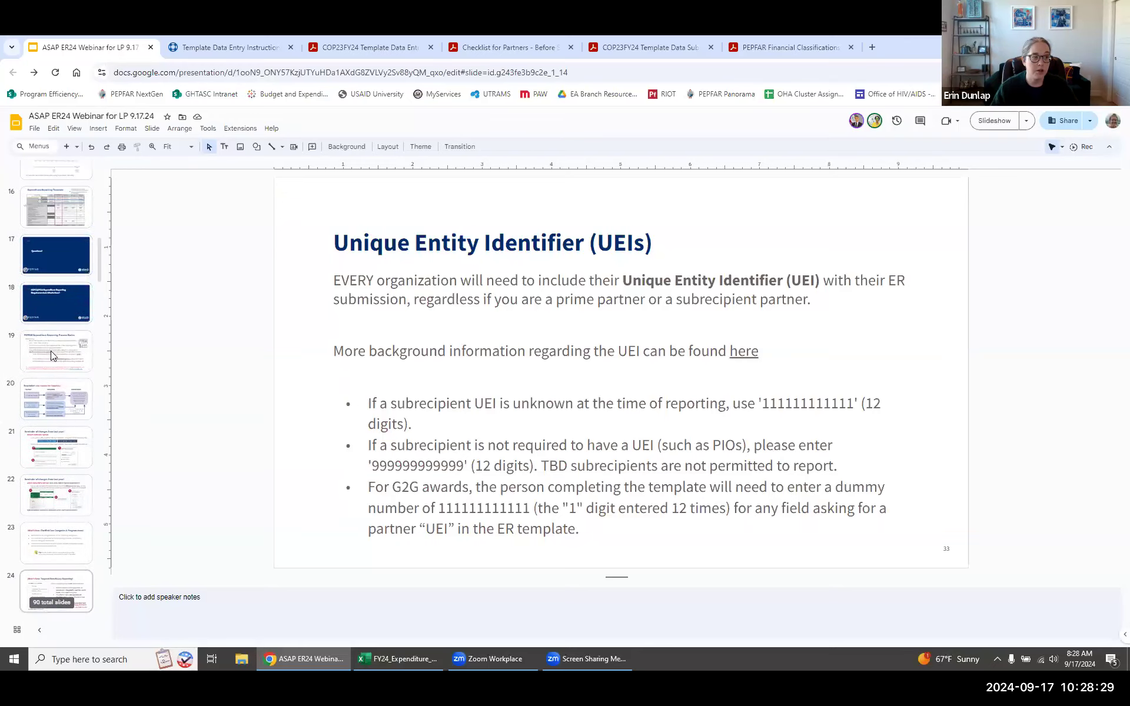
scroll(36, 361, "down", 7)
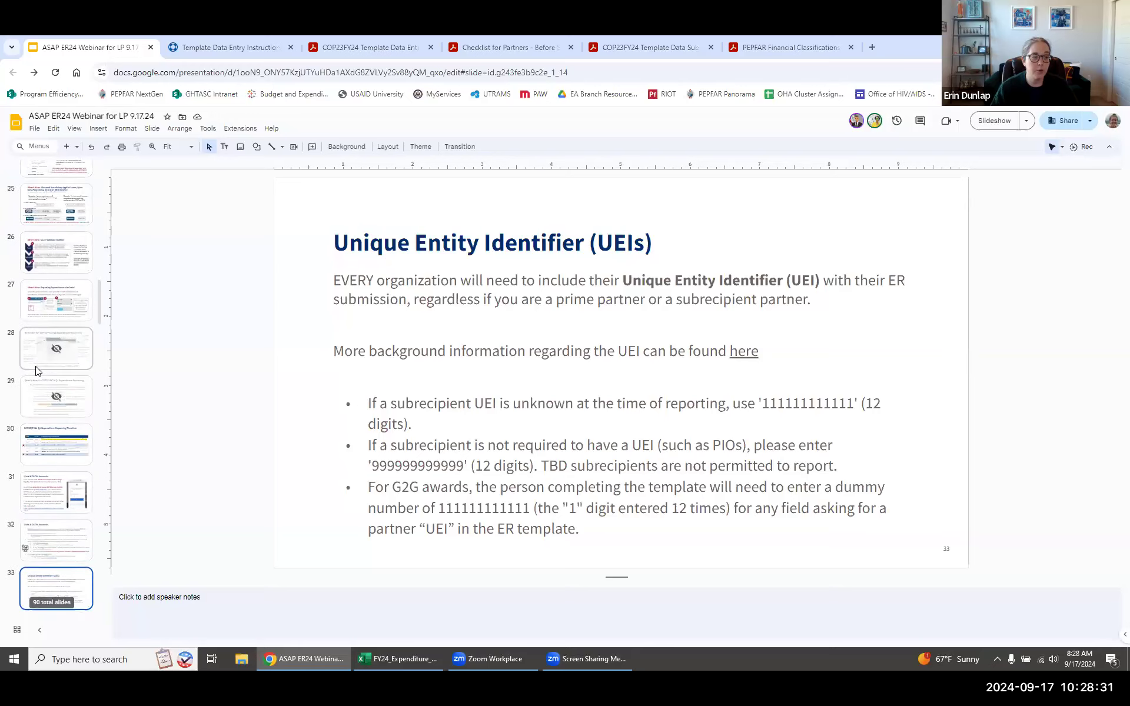
scroll(36, 368, "down", 7)
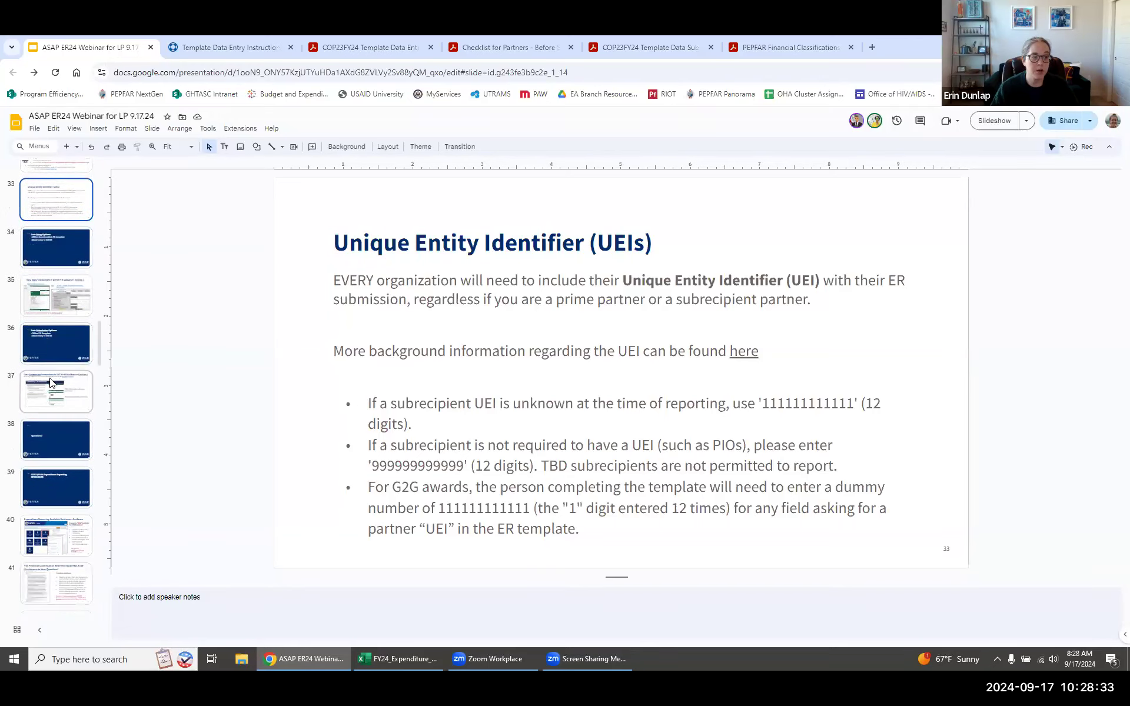